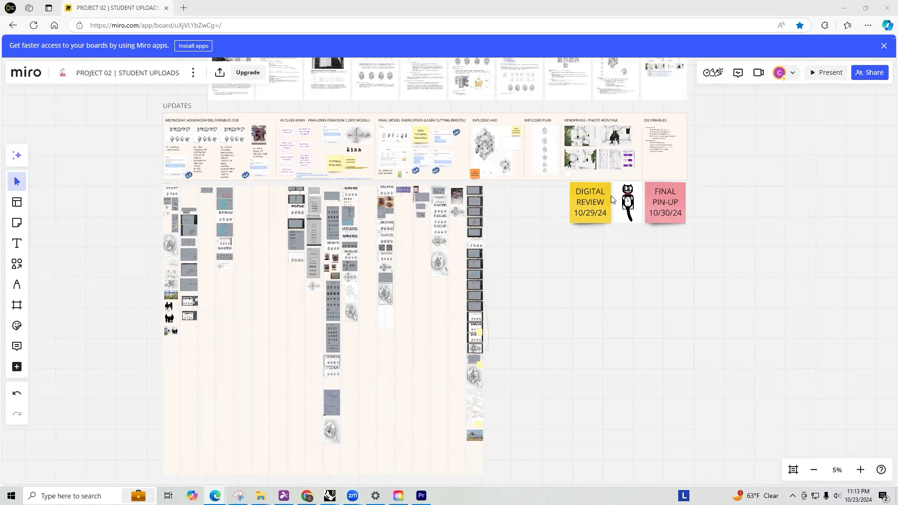
Examine the first student column of uploads on the board, focusing on the landscape painting, people silhouettes and montage image
scroll(643, 150, "up", 5)
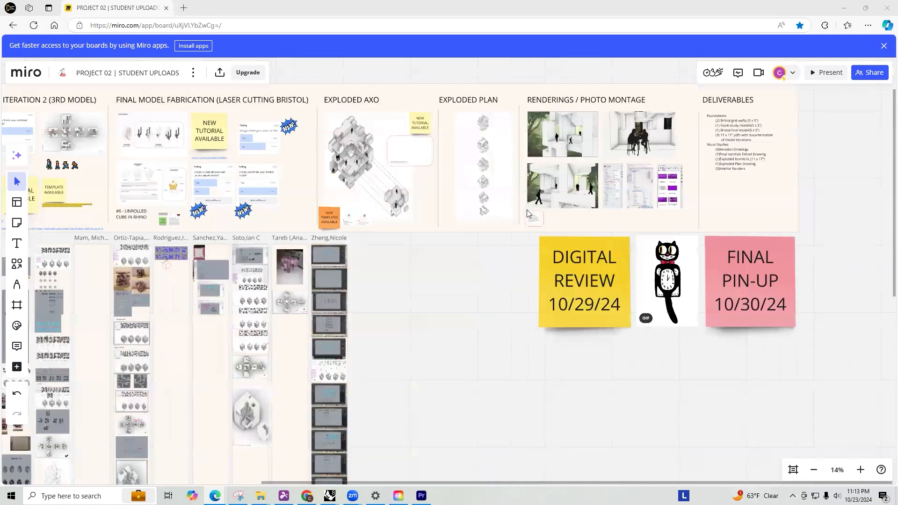
scroll(527, 209, "down", 5)
scroll(278, 275, "up", 10)
scroll(328, 313, "up", 3)
middle_click_drag(349, 319, 416, 233)
scroll(339, 298, "up", 2)
scroll(340, 281, "up", 1)
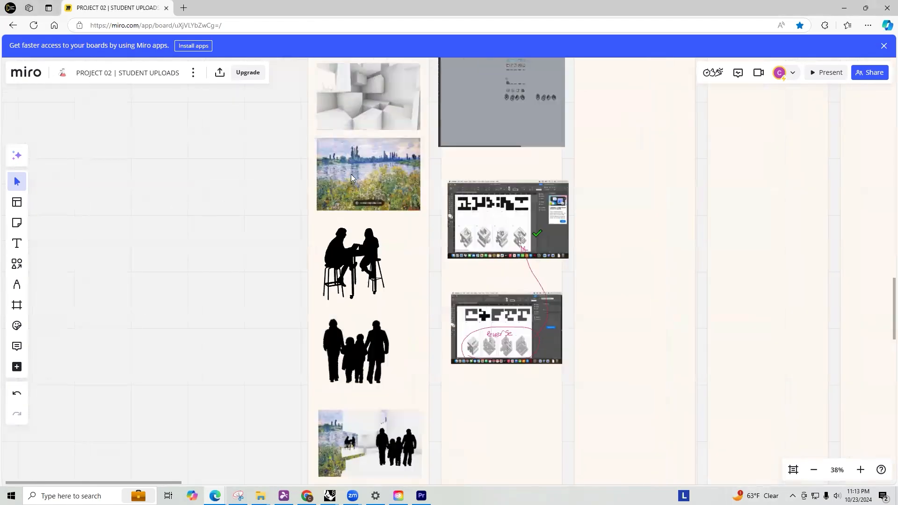
middle_click_drag(351, 175, 379, 231)
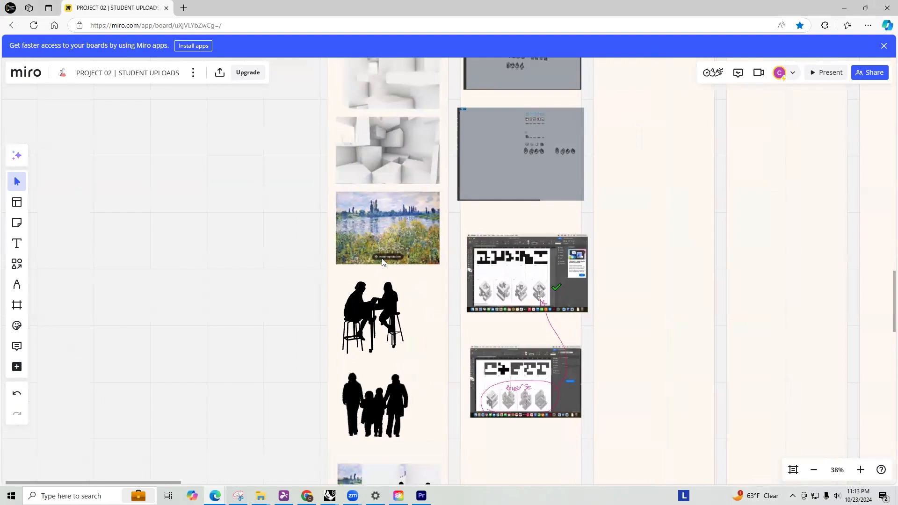
scroll(382, 258, "up", 10)
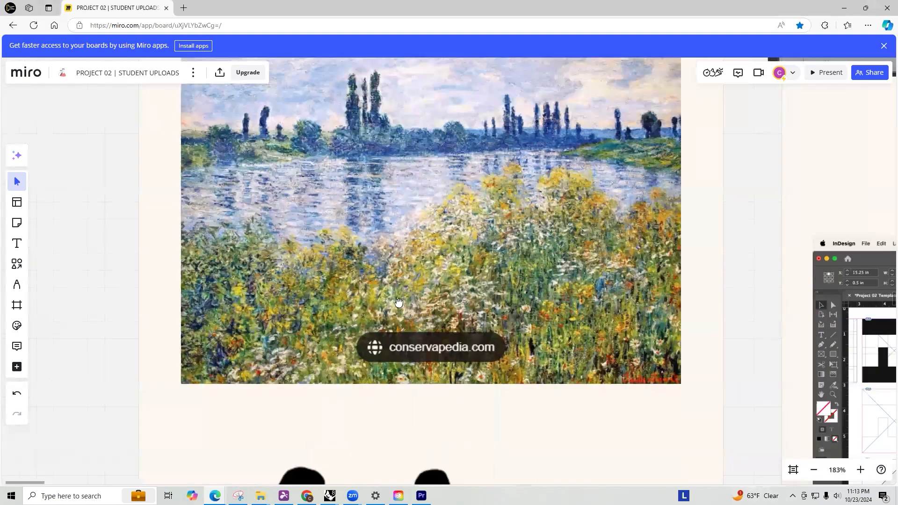
middle_click_drag(469, 261, 479, 299)
scroll(479, 299, "down", 4)
middle_click_drag(357, 374, 404, 297)
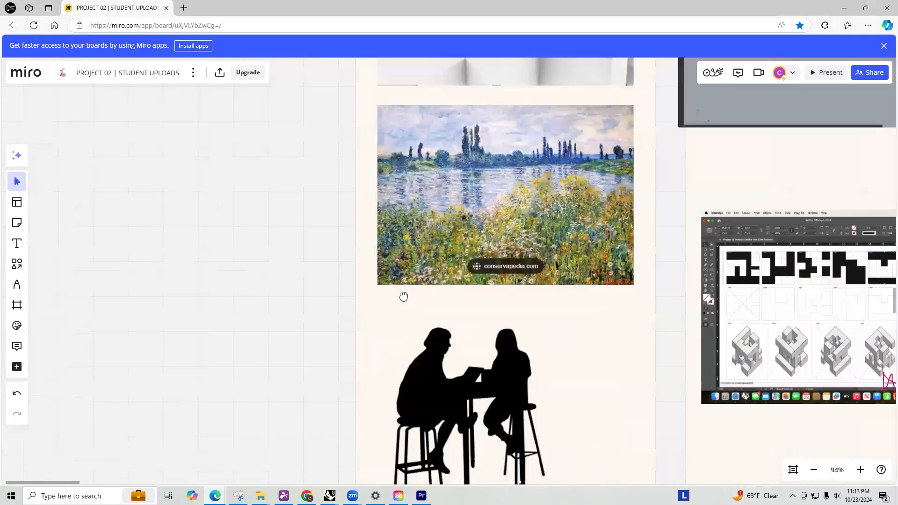
scroll(499, 215, "down", 2)
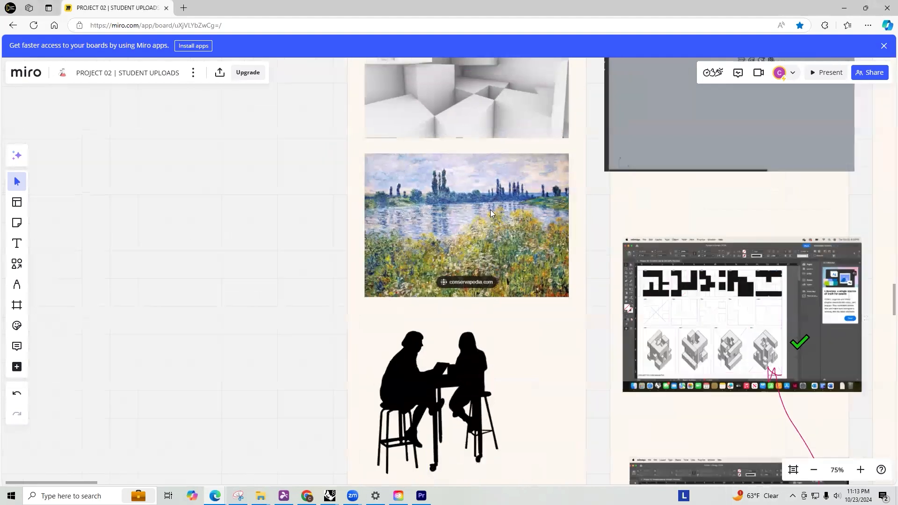
middle_click_drag(490, 210, 470, 249)
scroll(444, 259, "down", 3)
middle_click_drag(521, 263, 351, 297)
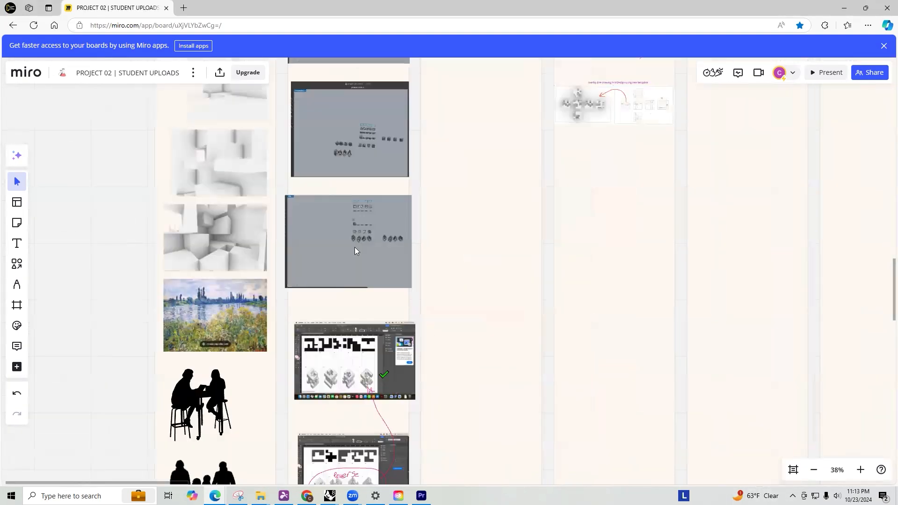
Examine the board overview and the Renderings / Photo Montage section of the Updates row
scroll(304, 266, "down", 3)
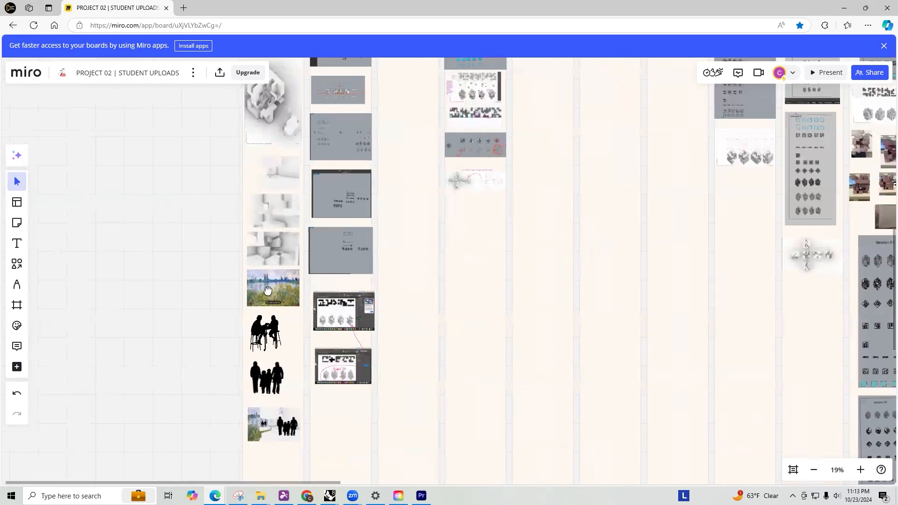
scroll(268, 291, "right", 5)
scroll(342, 248, "down", 3)
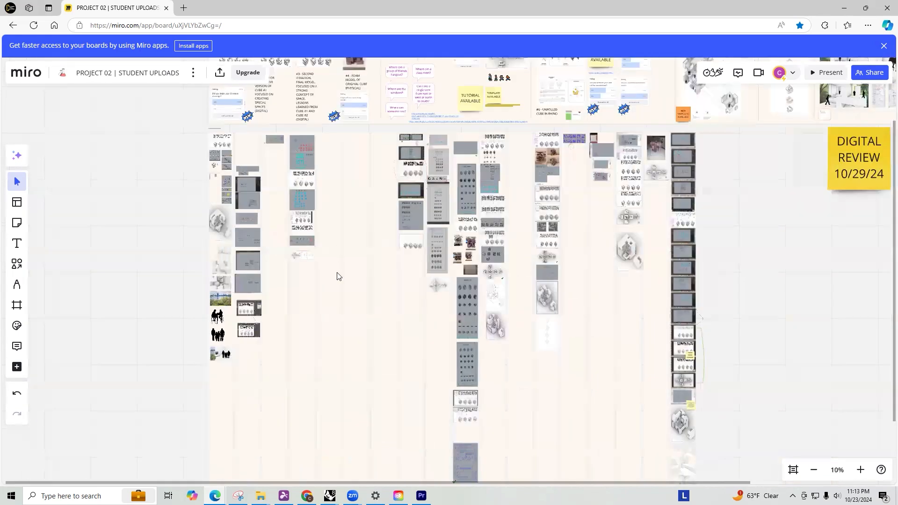
scroll(536, 235, "down", 2)
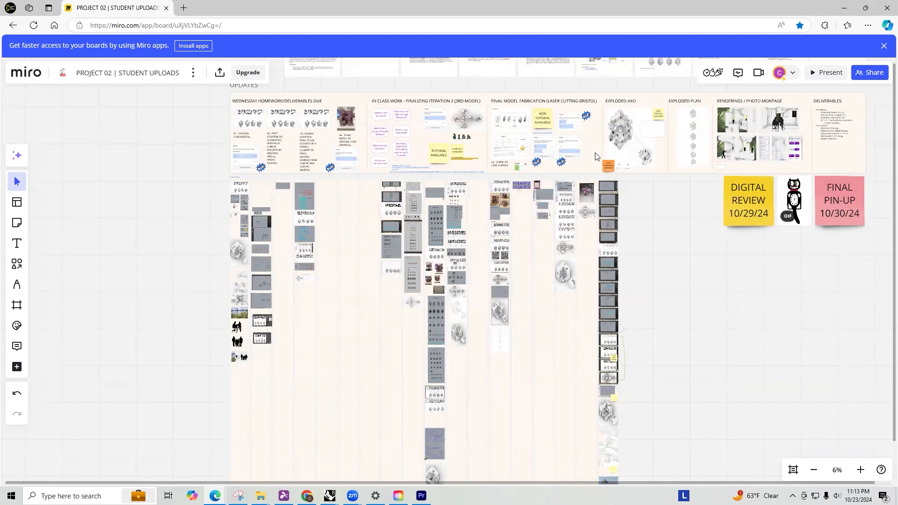
right_click_drag(664, 149, 576, 183)
scroll(633, 158, "up", 1)
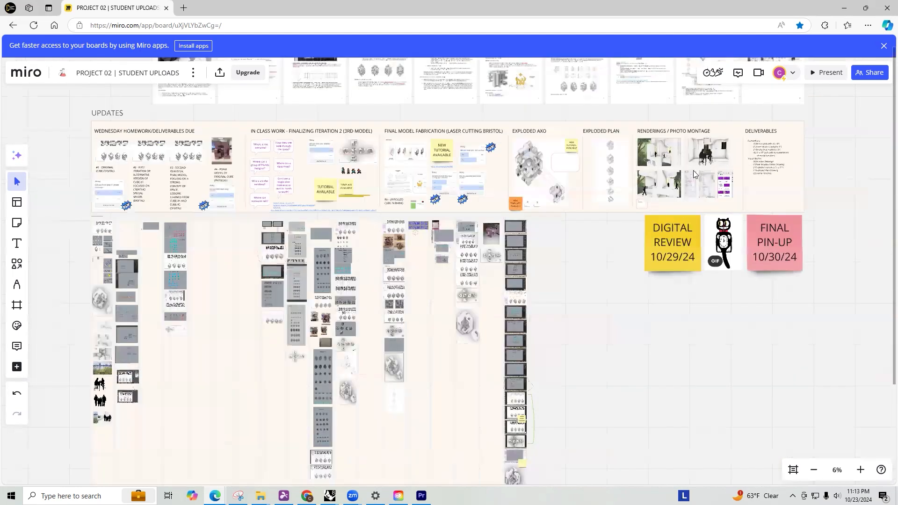
scroll(694, 170, "up", 2)
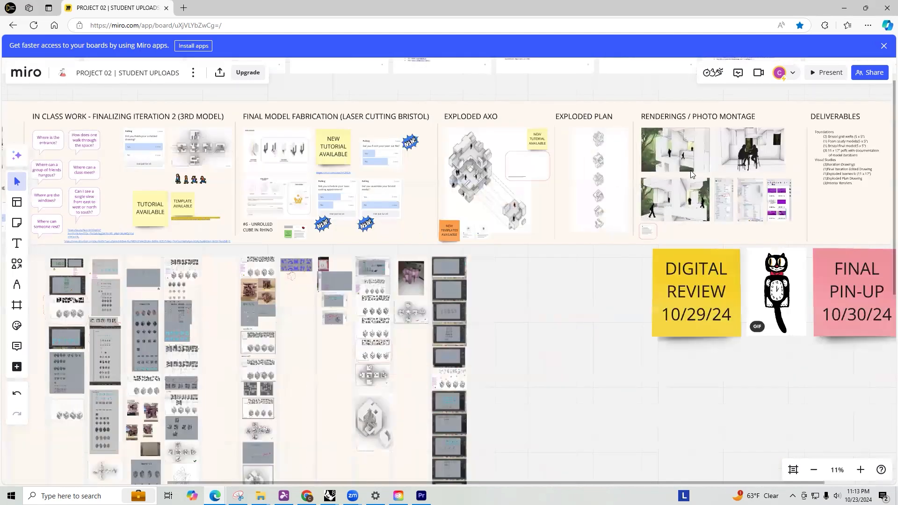
Search Google in a new tab for "landscape painting" and show the image results
left_click(183, 8)
type("L")
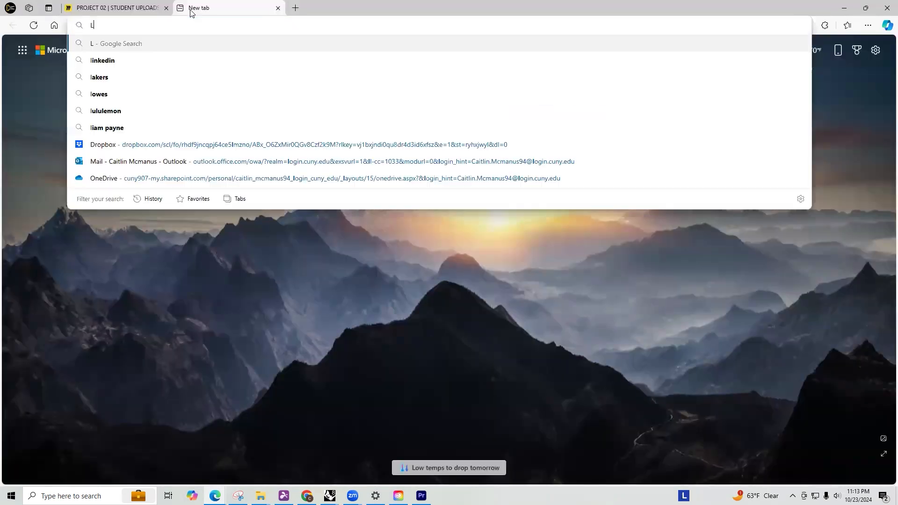
type("ANDSACAPE PAINTING")
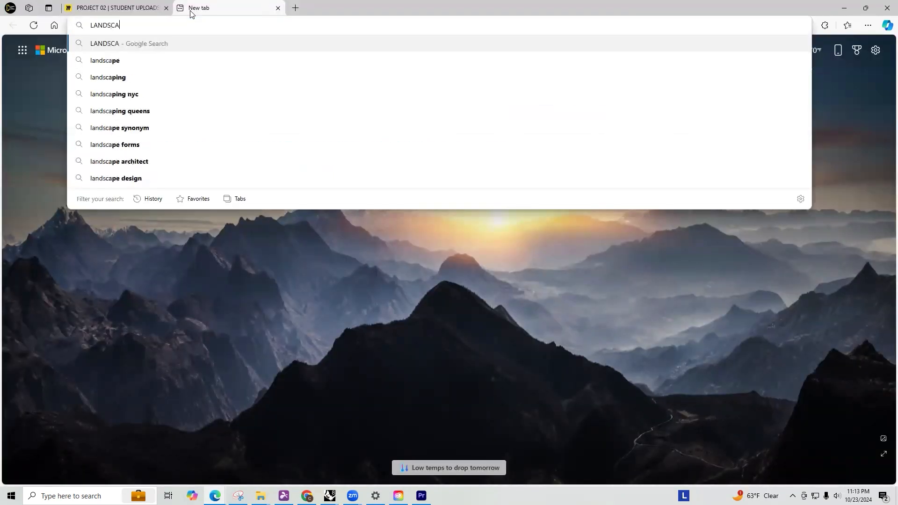
key("Return")
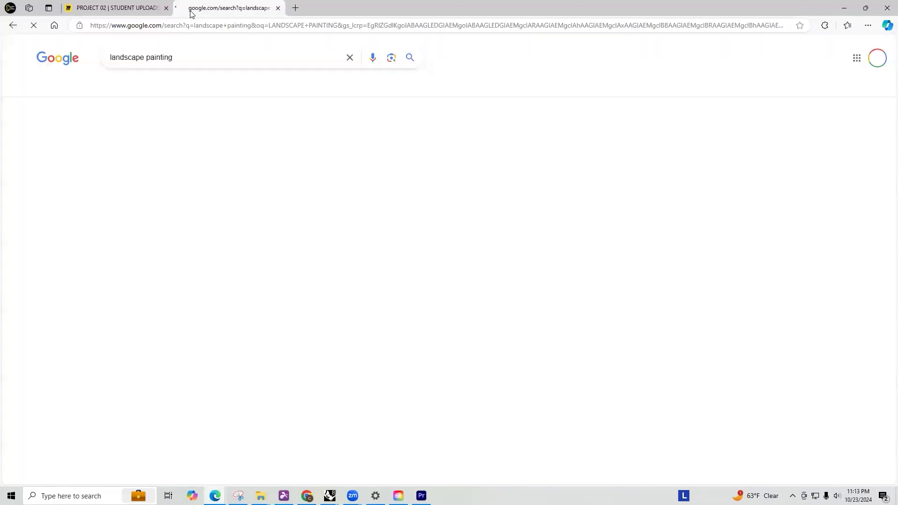
left_click_drag(173, 57, 149, 59)
left_click(498, 74)
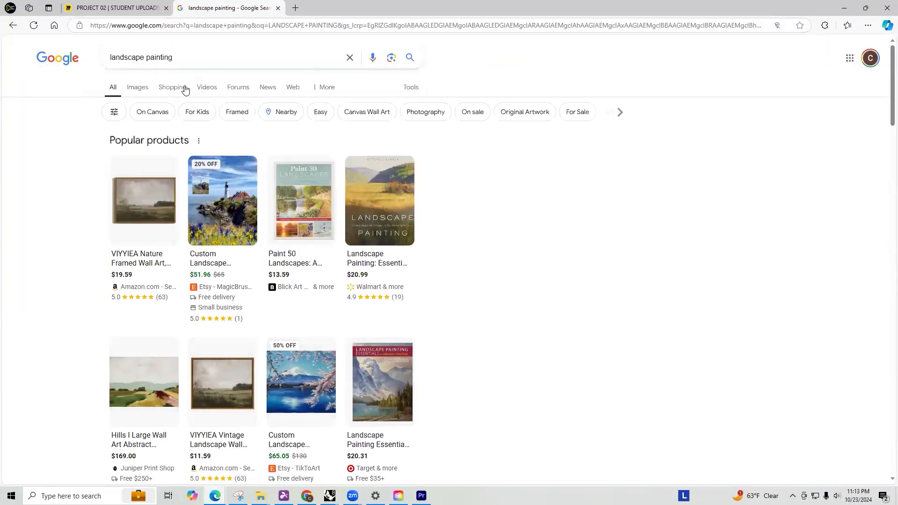
left_click(145, 88)
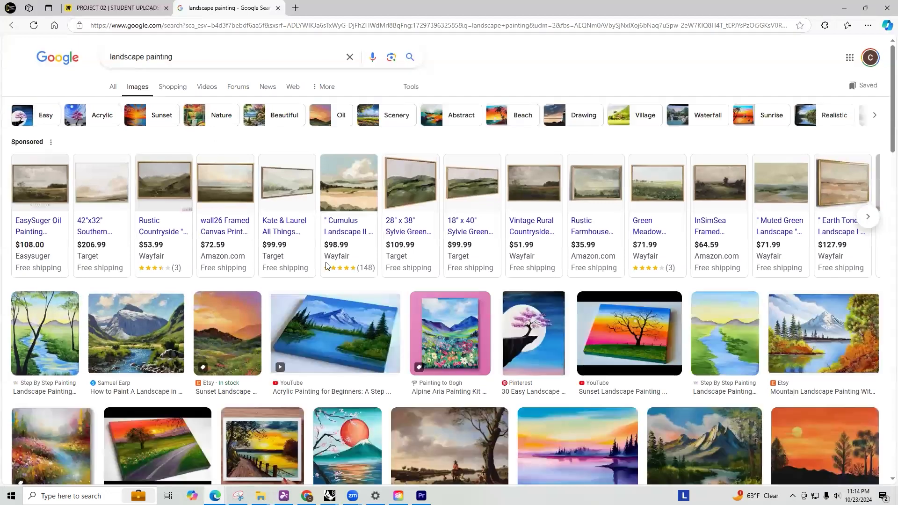
Browse the landscape painting image results for possible montage backgrounds, and close the search tab to return to the board
scroll(472, 277, "down", 6)
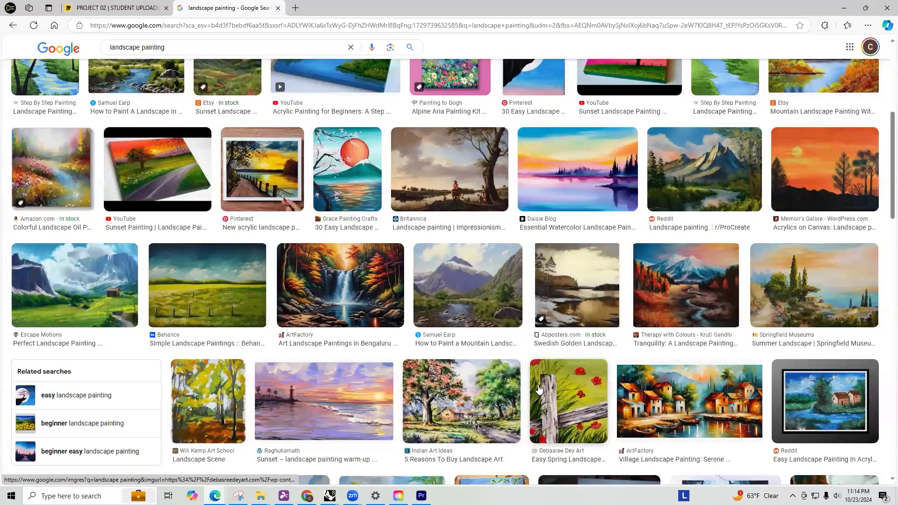
scroll(667, 302, "down", 2)
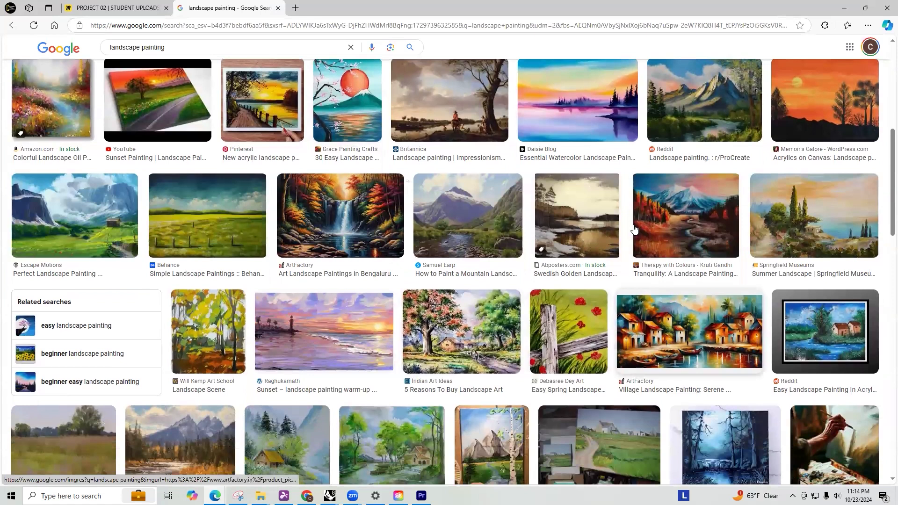
scroll(634, 228, "down", 4)
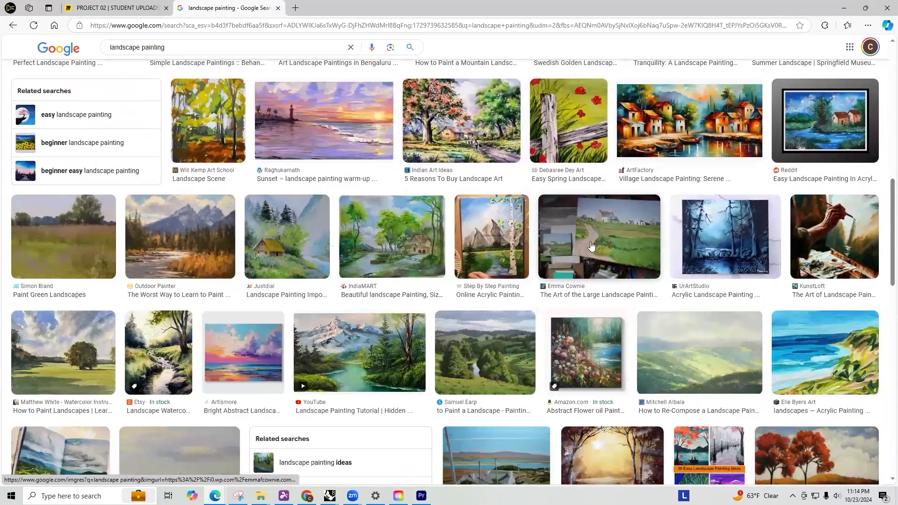
scroll(592, 245, "down", 5)
scroll(448, 357, "down", 5)
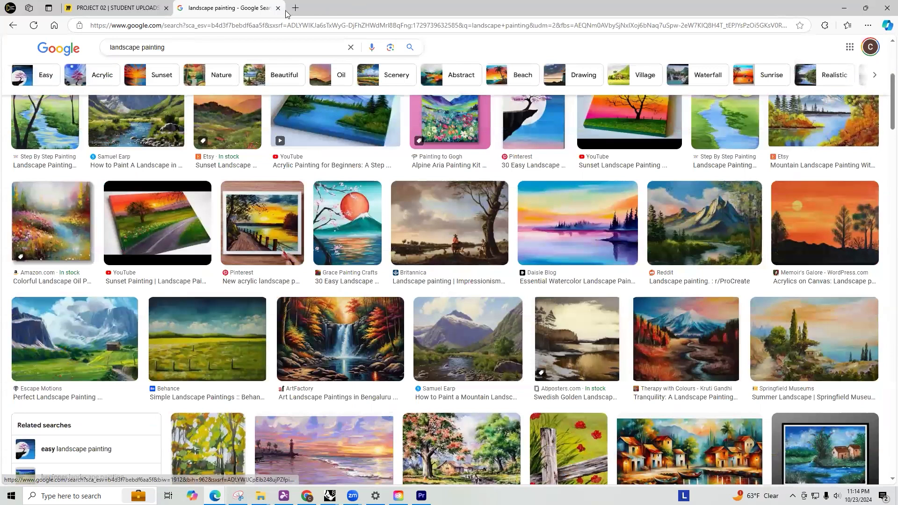
key("ctrl+w")
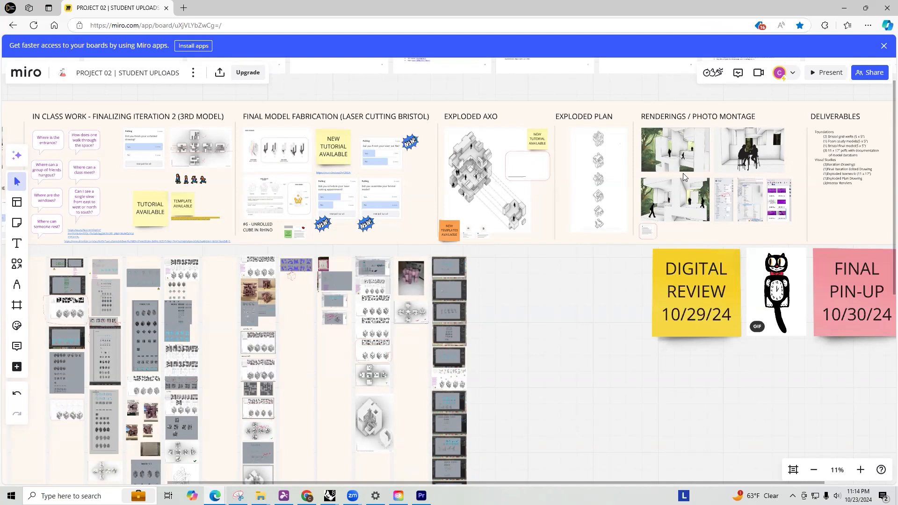
Open the Silhouettes - Nonscandinavia link card placed below the example renderings in the Renderings / Photo Montage section
scroll(684, 173, "up", 6)
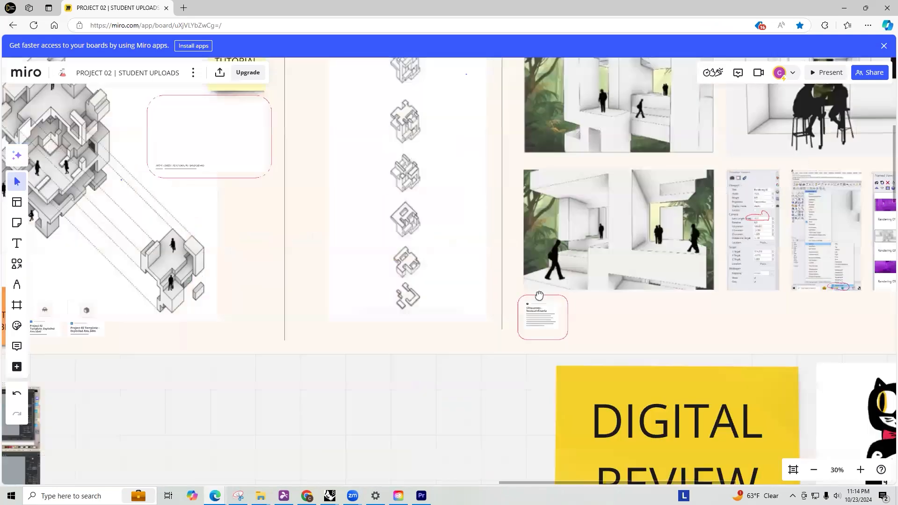
scroll(544, 226, "right", 4)
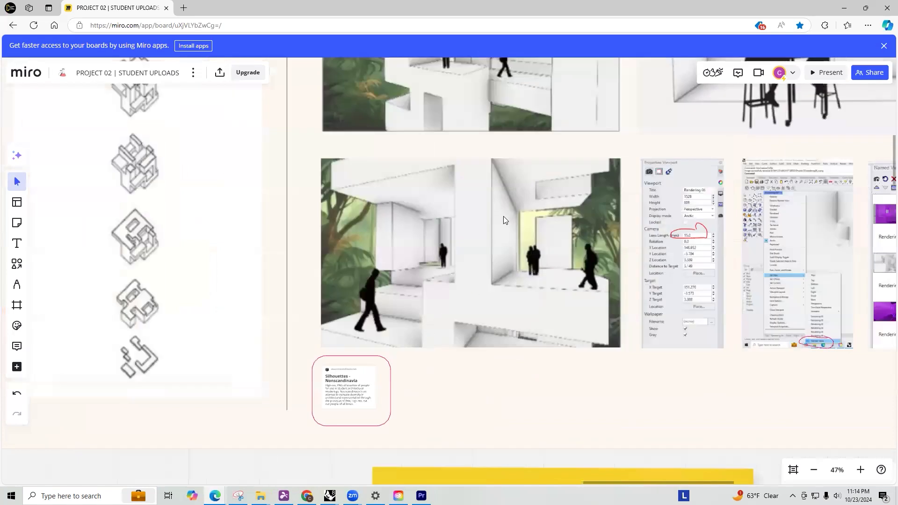
scroll(487, 385, "down", 3)
left_click(277, 393)
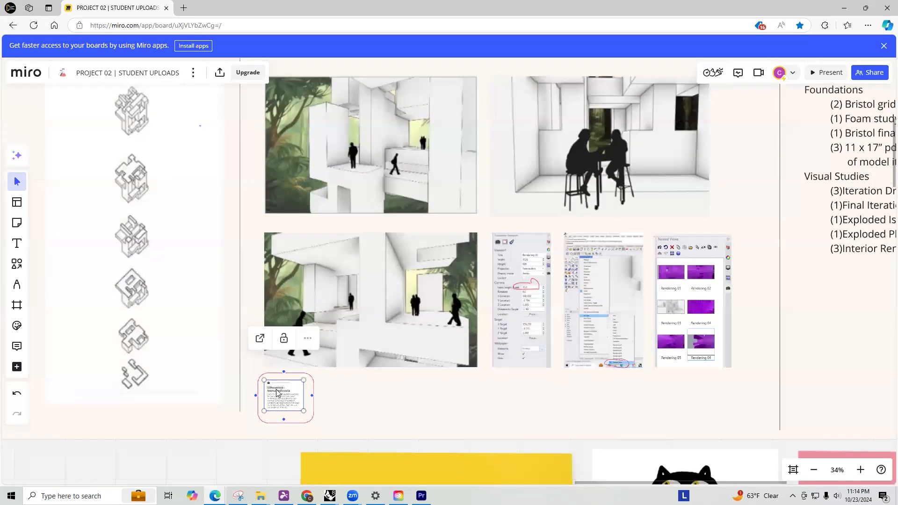
left_click(276, 396)
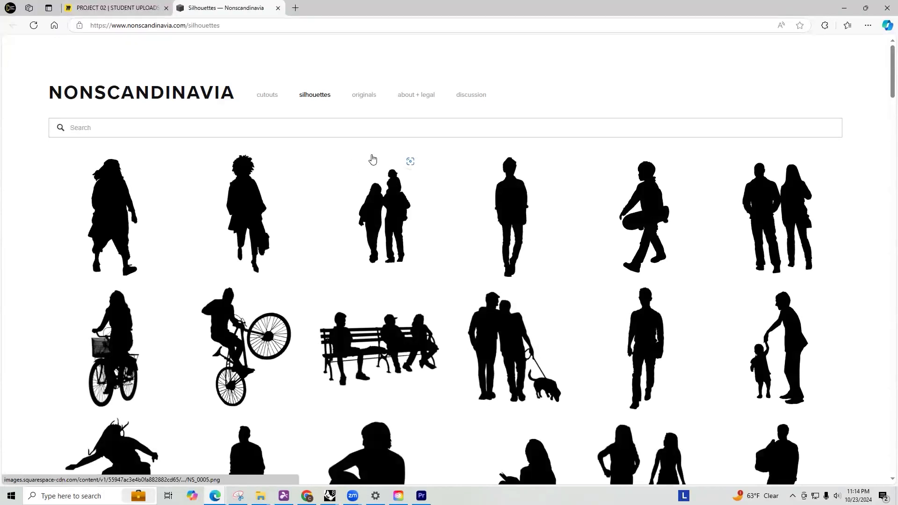
Browse the full Nonscandinavia silhouettes collection for people cutouts, and return to the PROJECT 02 | STUDENT UPLOADS board
scroll(370, 160, "down", 4)
scroll(363, 166, "down", 20)
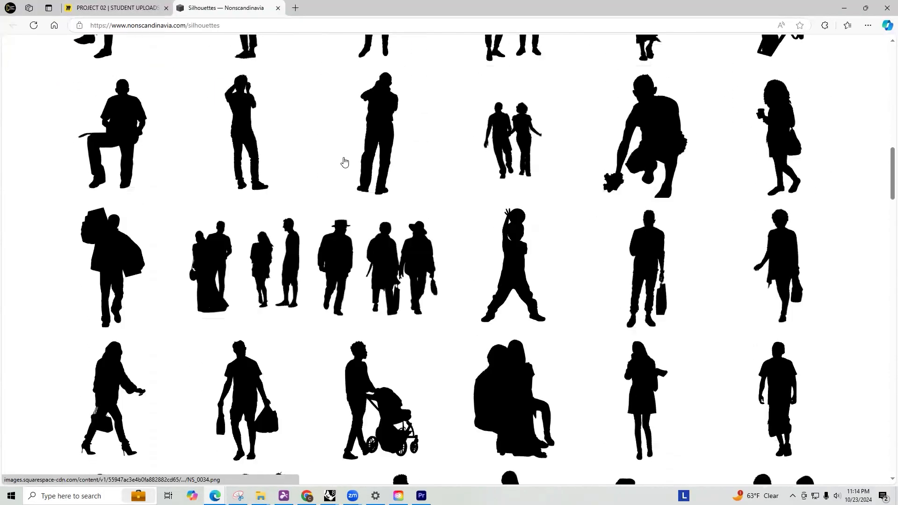
scroll(343, 162, "down", 12)
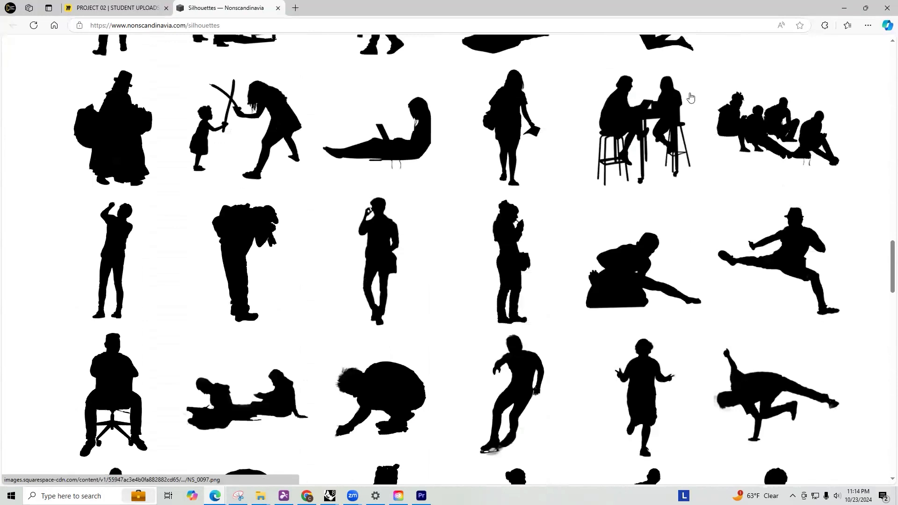
scroll(531, 168, "down", 13)
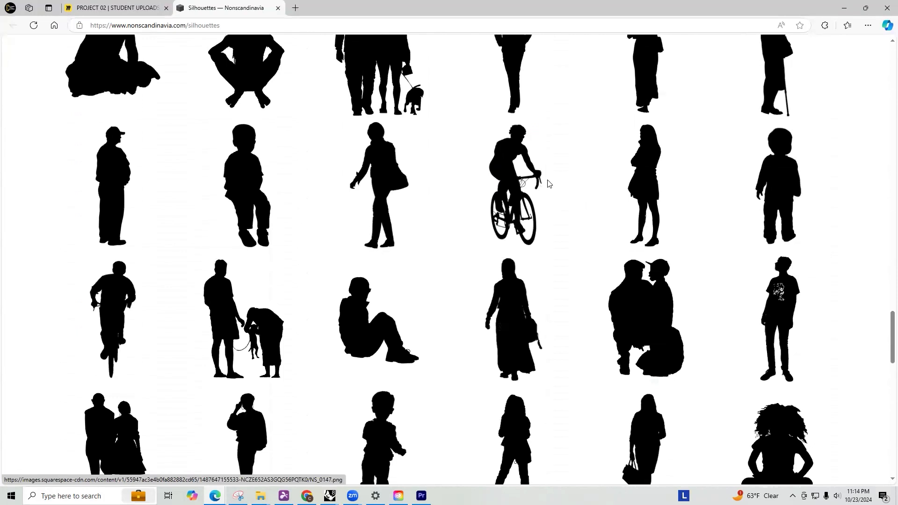
scroll(563, 224, "down", 15)
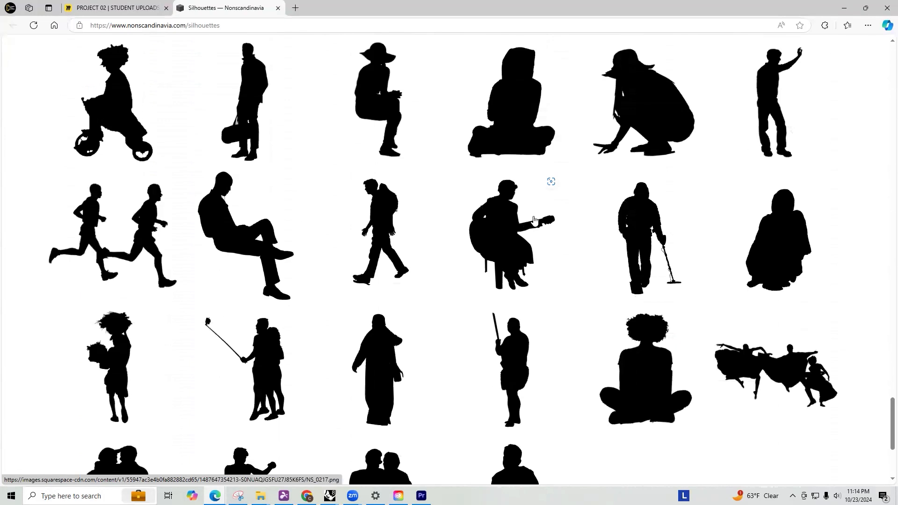
scroll(721, 306, "down", 4)
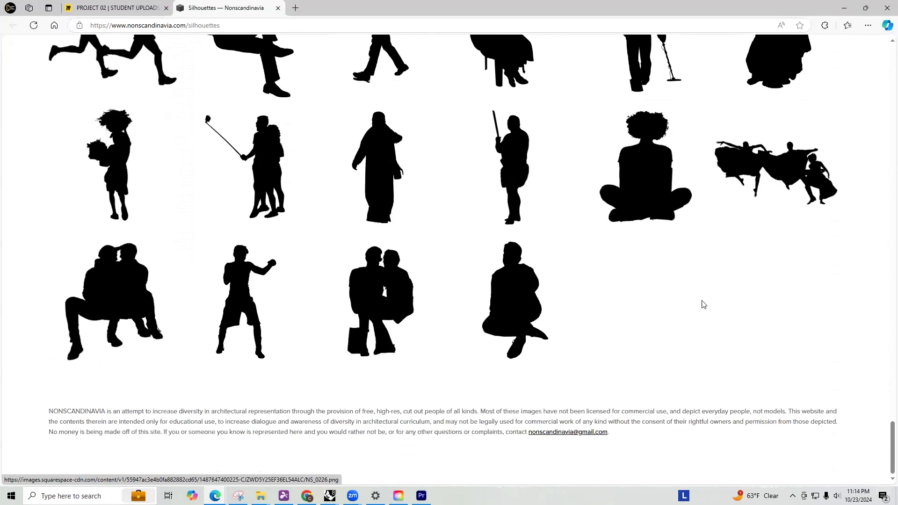
scroll(542, 341, "up", 7)
scroll(550, 339, "up", 8)
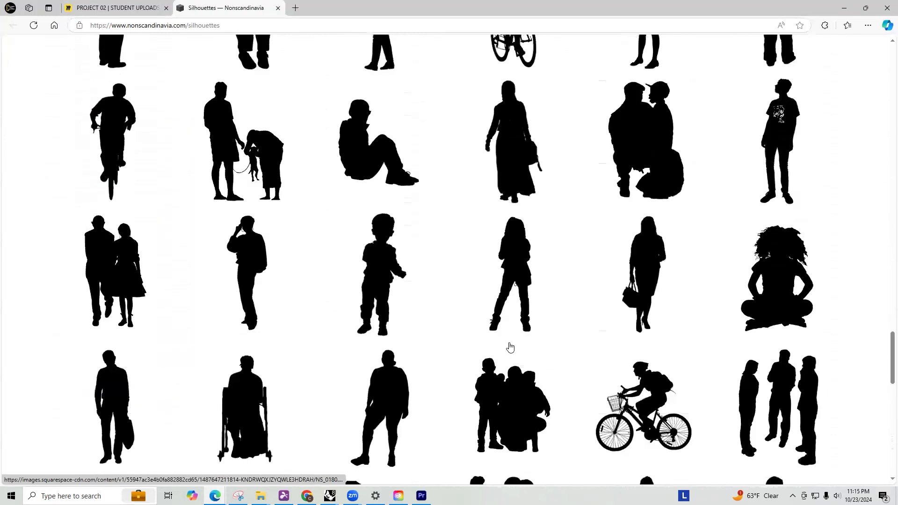
scroll(507, 344, "up", 10)
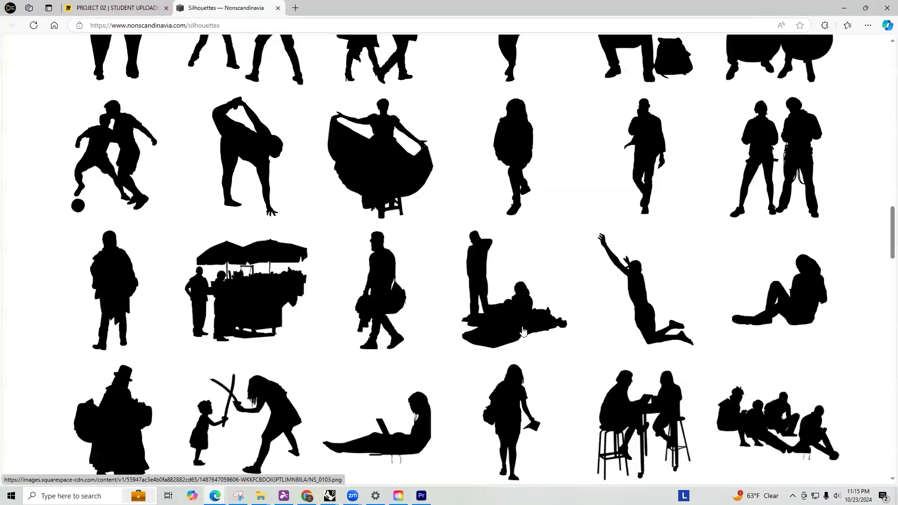
scroll(472, 296, "up", 5)
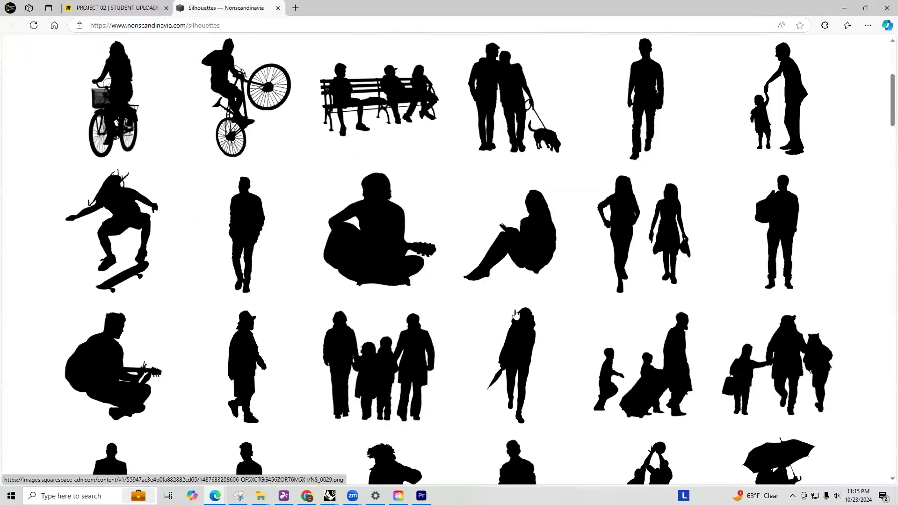
scroll(407, 301, "up", 4)
left_click(112, 8)
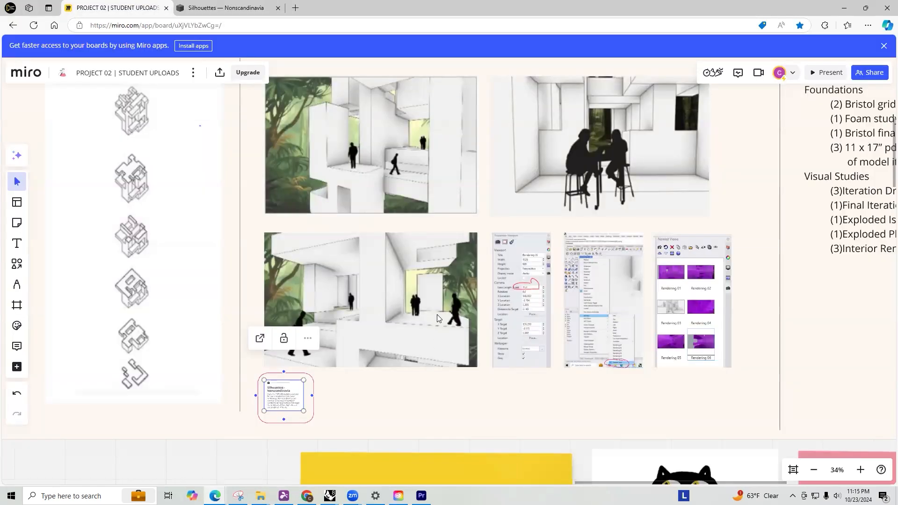
Examine the example rendering montages and the student column with interior renders, landscape painting, people silhouettes and combined montage
left_click(420, 336)
scroll(411, 334, "up", 2)
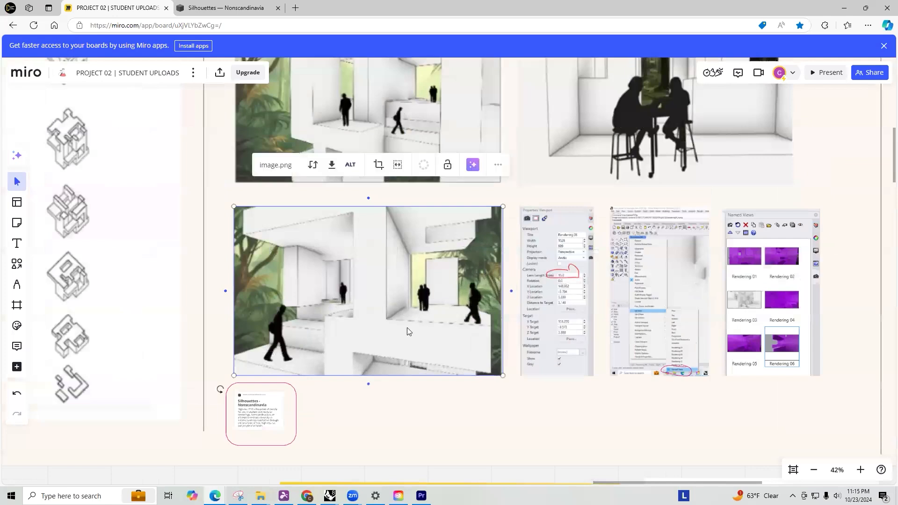
left_click(508, 425)
scroll(507, 423, "down", 3)
left_click_drag(470, 283, 456, 272)
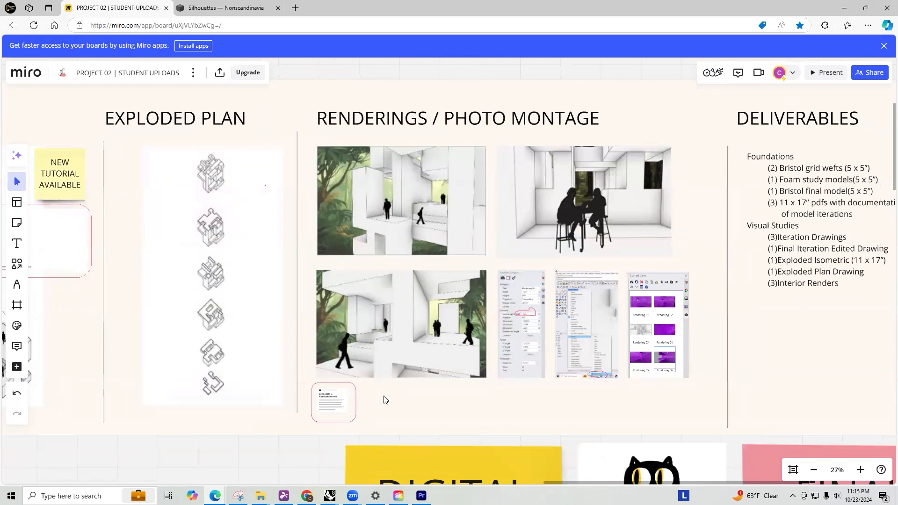
left_click_drag(385, 397, 560, 272)
scroll(560, 273, "down", 3)
left_click_drag(419, 334, 451, 290)
scroll(320, 312, "down", 5)
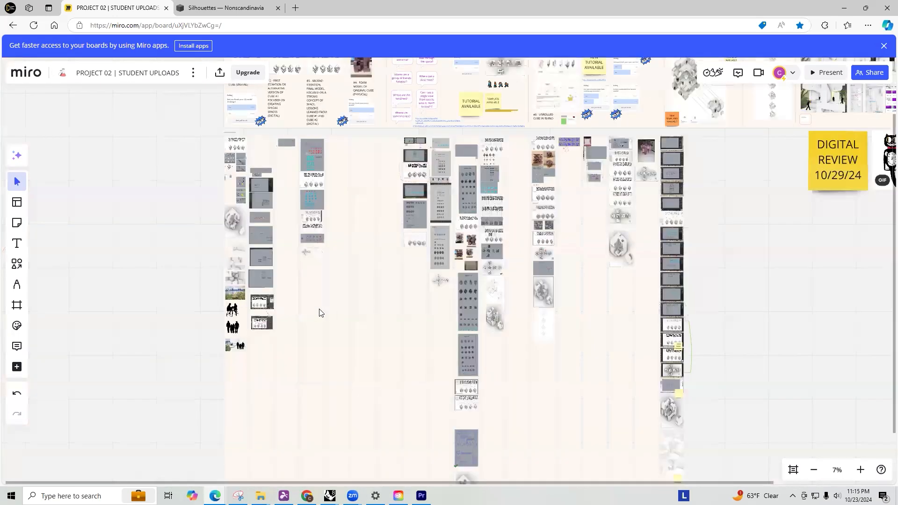
scroll(218, 242, "up", 4)
scroll(249, 288, "up", 2)
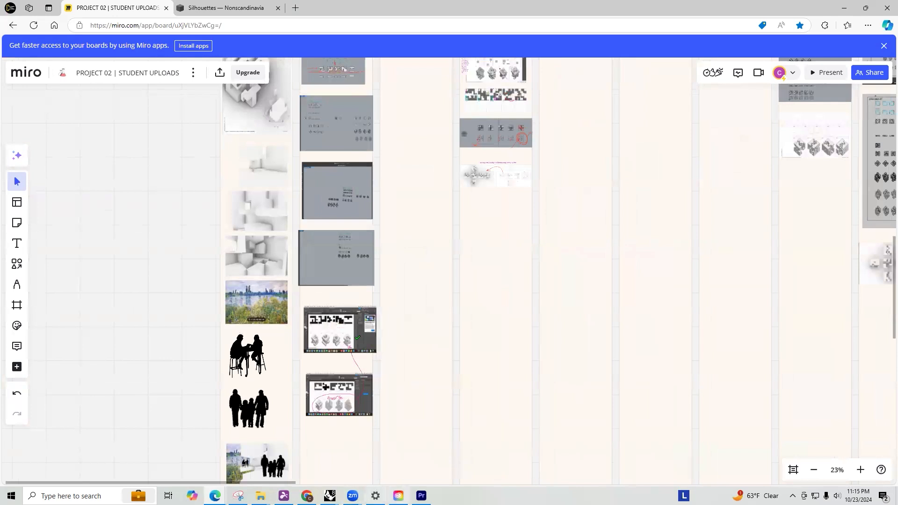
Switch to the Rhino file Project 02 Template - Exploded Plan and place a duplicate of the whole cube model beside the original
left_click(330, 496)
left_click(300, 468)
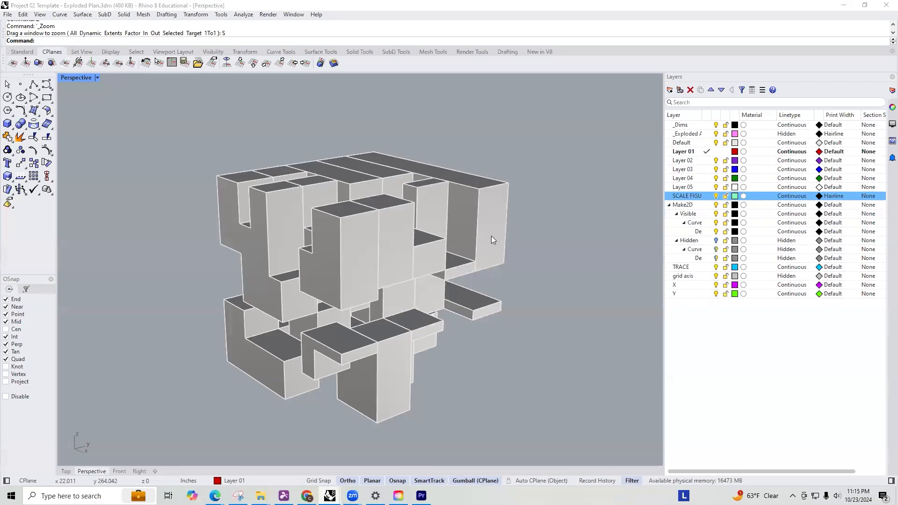
scroll(491, 236, "down", 10)
scroll(416, 231, "up", 10)
left_click_drag(503, 267, 379, 422)
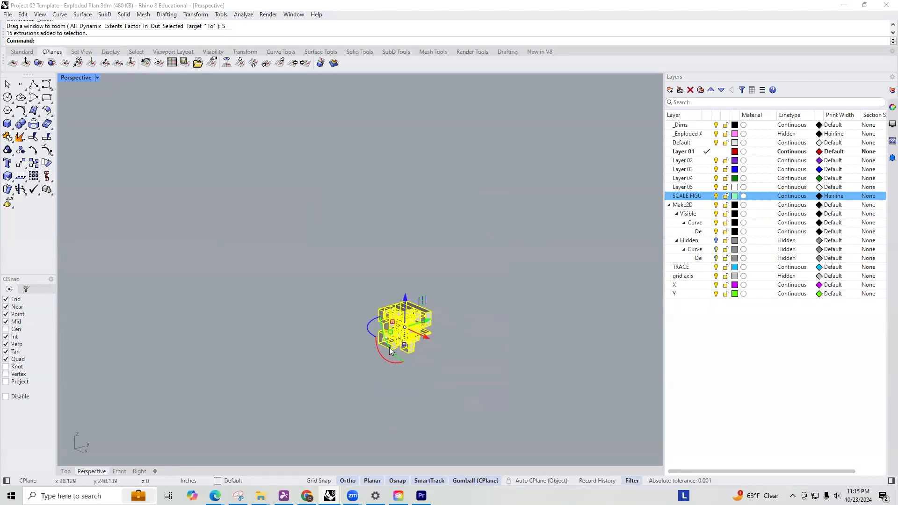
left_click_drag(423, 336, 509, 385)
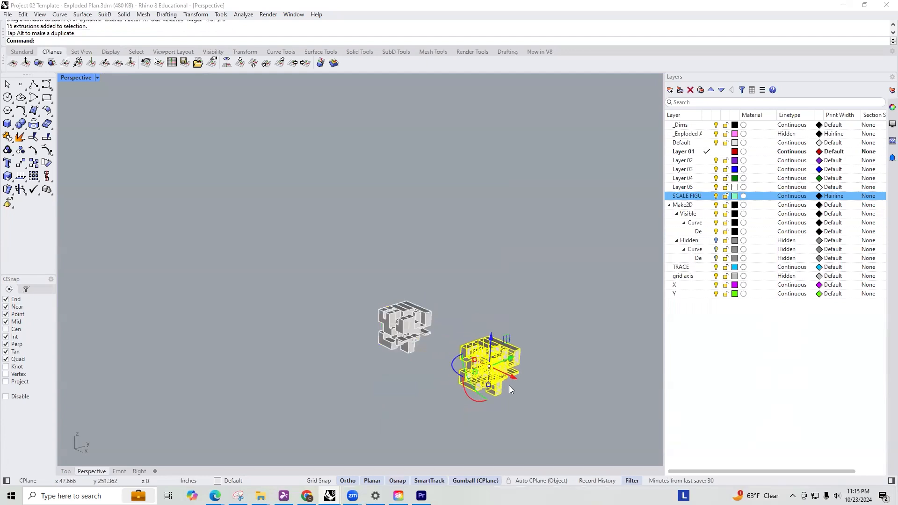
Merge all pieces of the duplicated cube into one solid with BooleanUnion
type("BooleanUnion")
key("Return")
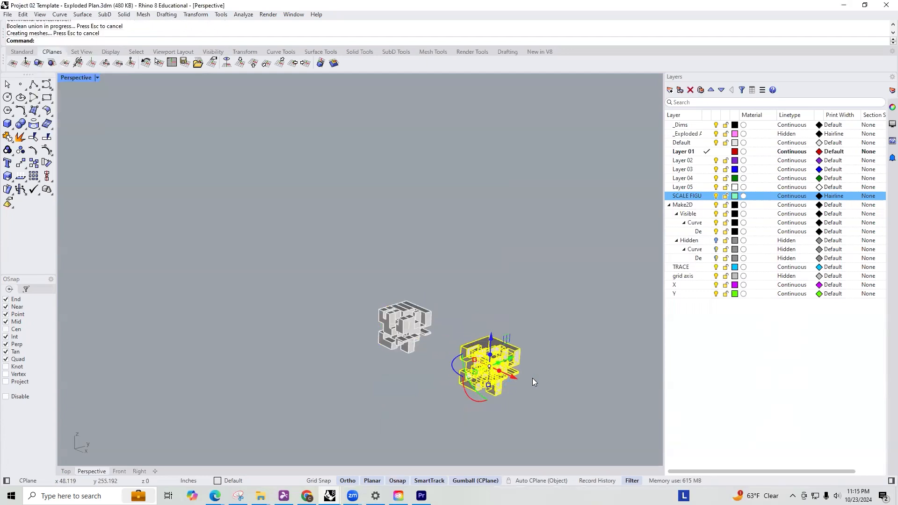
scroll(539, 378, "up", 8)
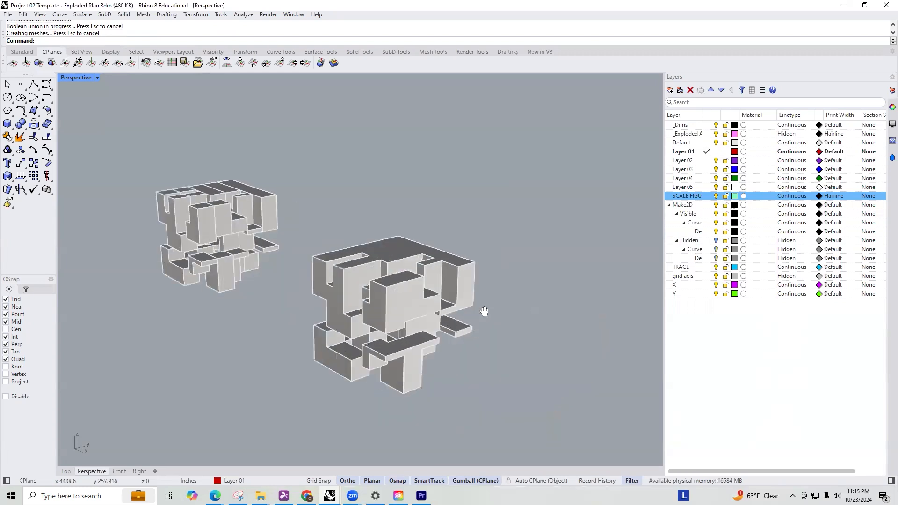
scroll(402, 253, "down", 5)
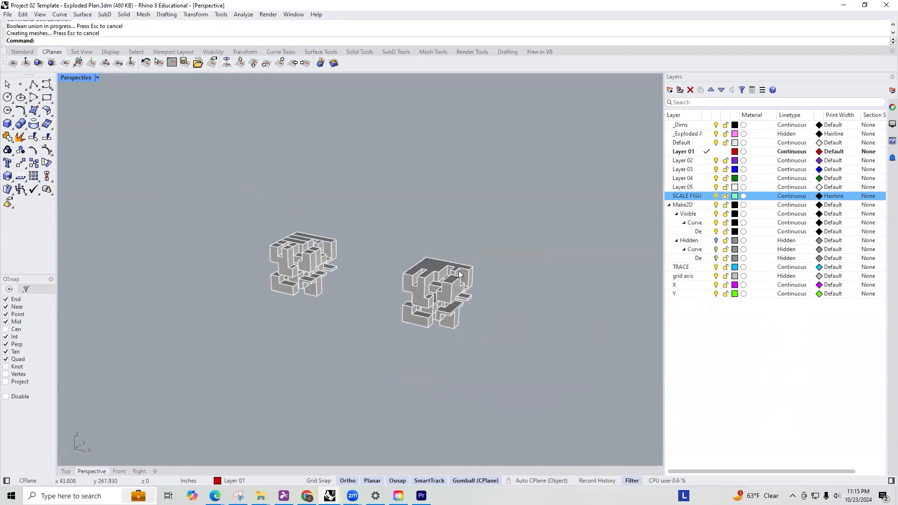
Hide the original unmerged cube and show all hidden objects again
left_click_drag(333, 205, 223, 322)
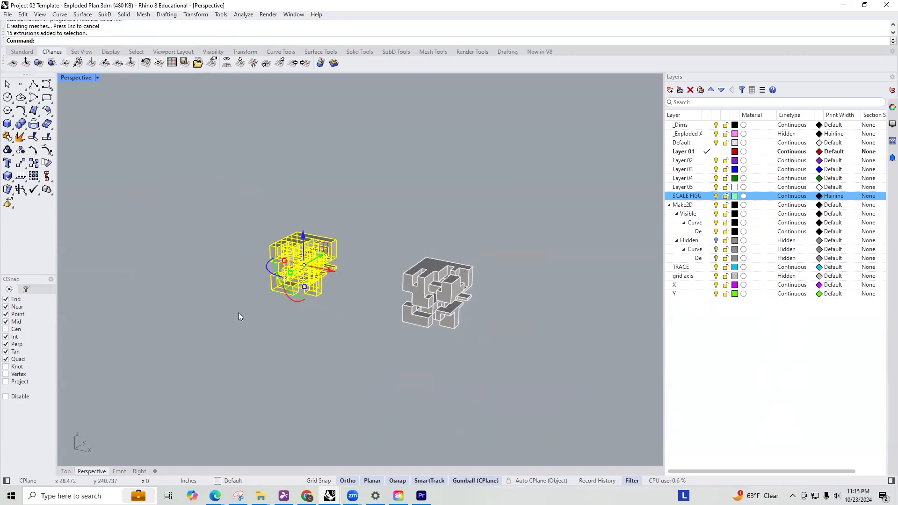
type("hide")
key("Return")
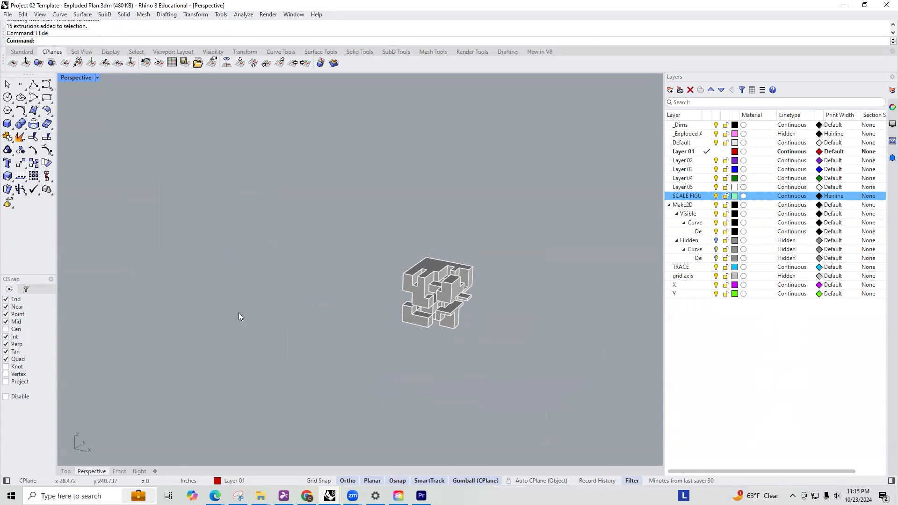
type("Show")
key("Return")
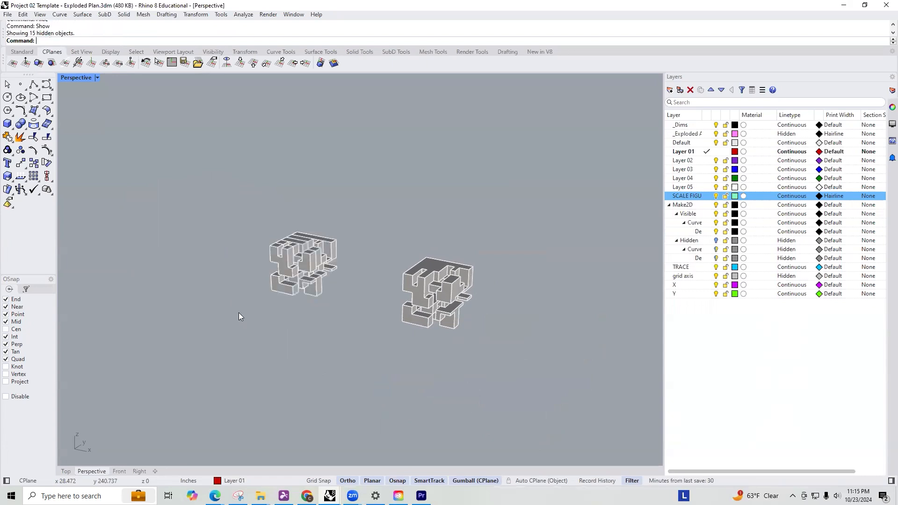
Select the original unmerged cube and hide it, leaving only the merged copy in view
type("SelLast")
key("Return")
left_click_drag(239, 313, 231, 193)
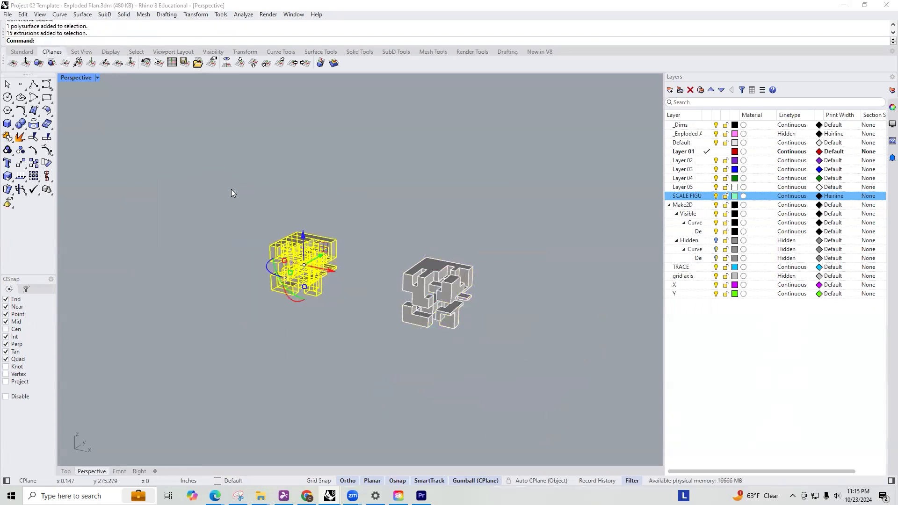
key("ctrl+h")
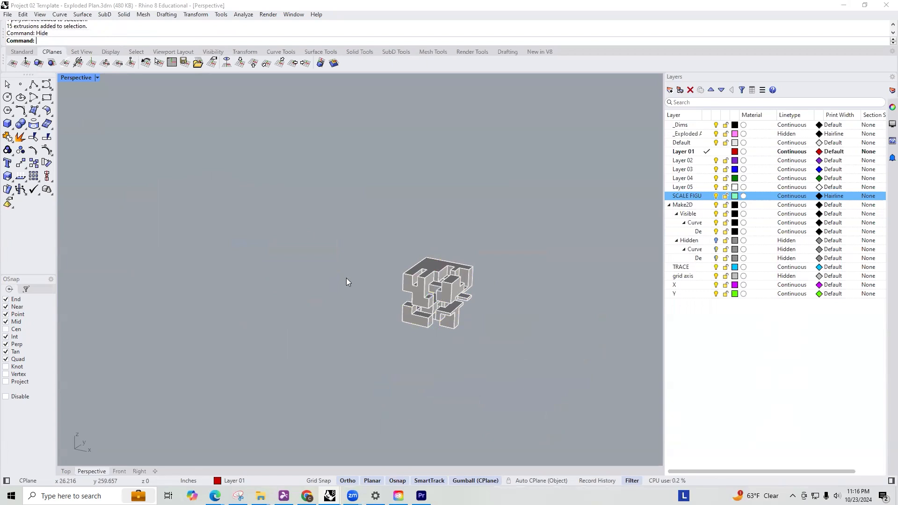
Examine the merged cube up close from several sides for openings and interior spaces suitable for a rendering
scroll(532, 284, "up", 6)
right_click_drag(301, 304, 562, 259)
scroll(280, 269, "up", 5)
scroll(264, 216, "up", 3)
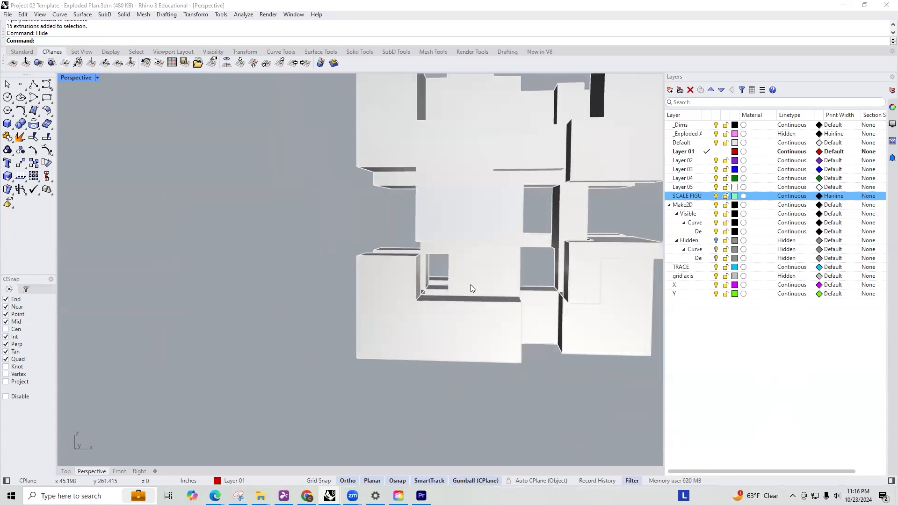
scroll(444, 287, "up", 8)
scroll(429, 268, "down", 10)
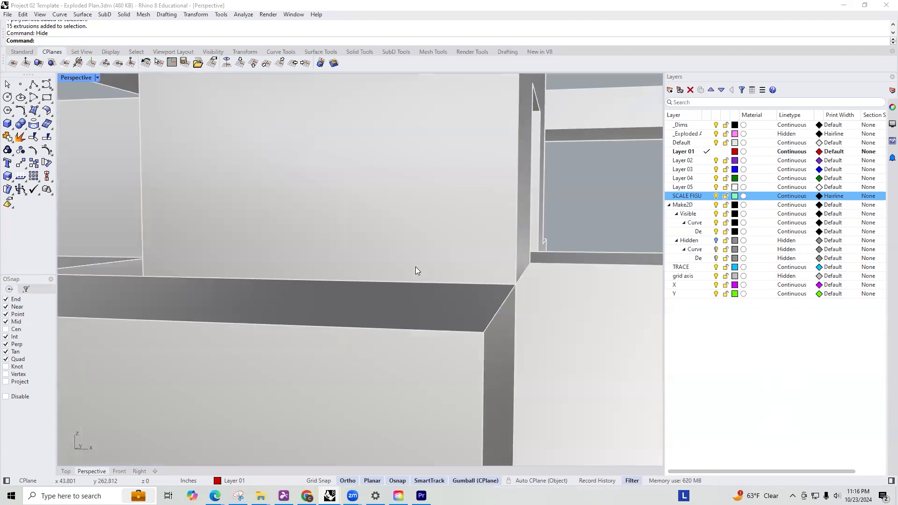
right_click_drag(402, 265, 355, 273)
scroll(544, 247, "up", 6)
right_click_drag(544, 246, 334, 235)
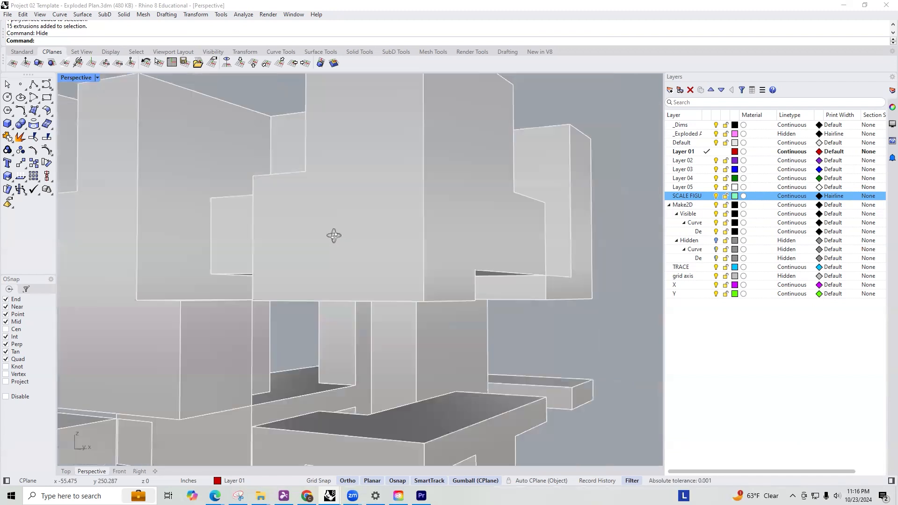
scroll(385, 248, "down", 8)
right_click_drag(387, 249, 324, 298)
scroll(370, 306, "up", 5)
scroll(352, 316, "up", 2)
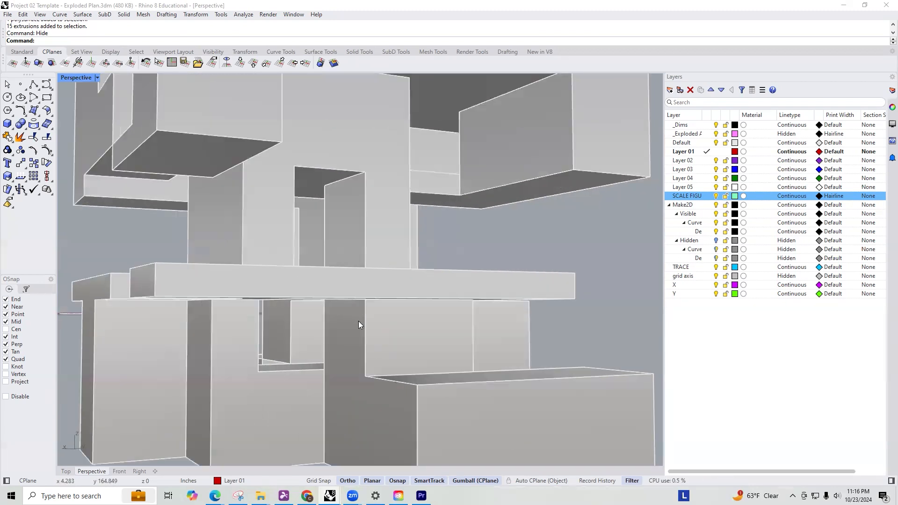
scroll(359, 321, "up", 2)
scroll(345, 318, "up", 5)
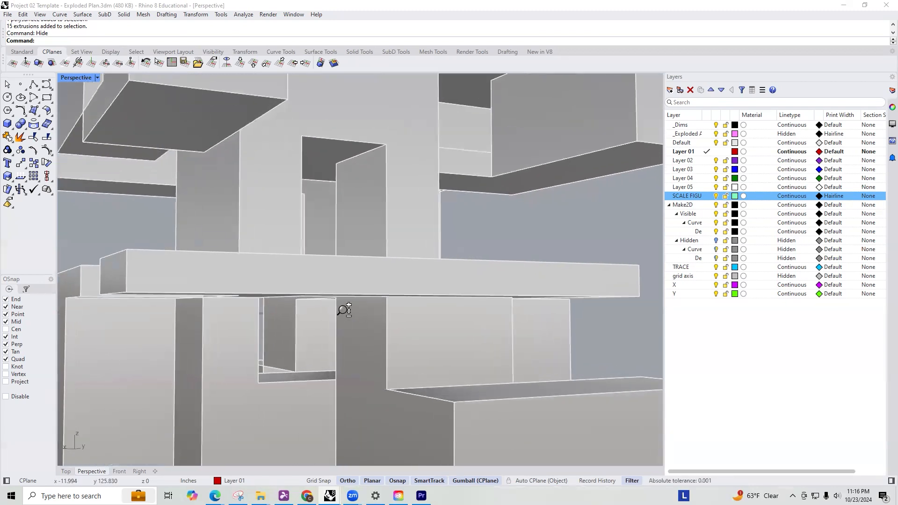
right_click_drag(341, 305, 391, 296, "shift")
right_click(383, 301)
scroll(375, 279, "down", 5)
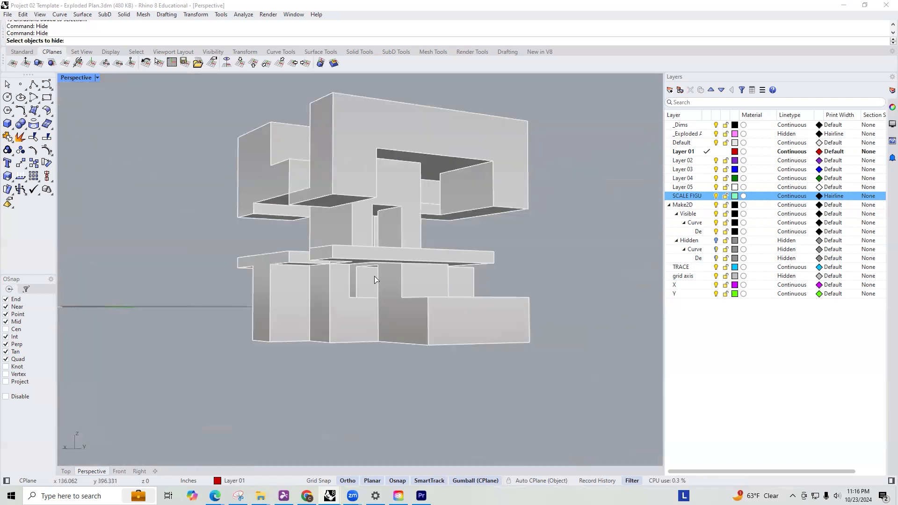
Frame an interior perspective inside the merged cube, looking along the large wall toward the tall opening
scroll(355, 309, "up", 3)
scroll(337, 253, "up", 5)
scroll(359, 266, "up", 5)
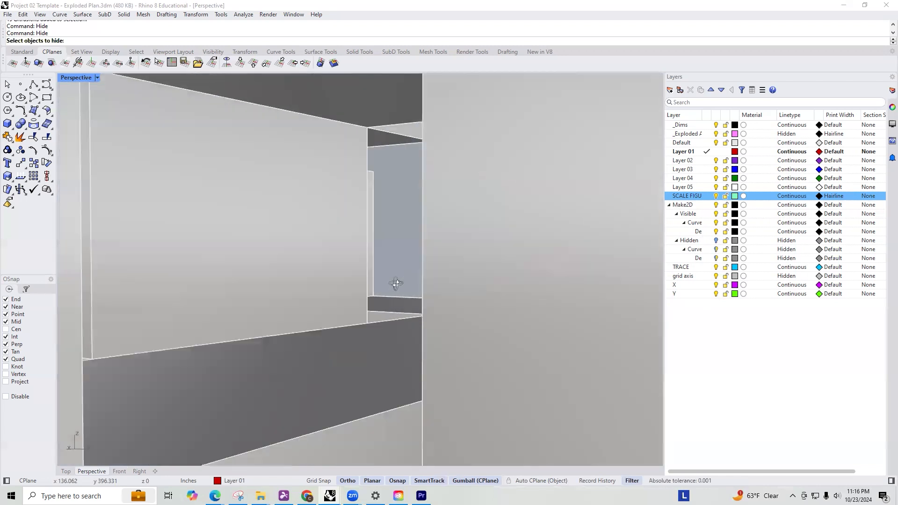
scroll(374, 266, "up", 2)
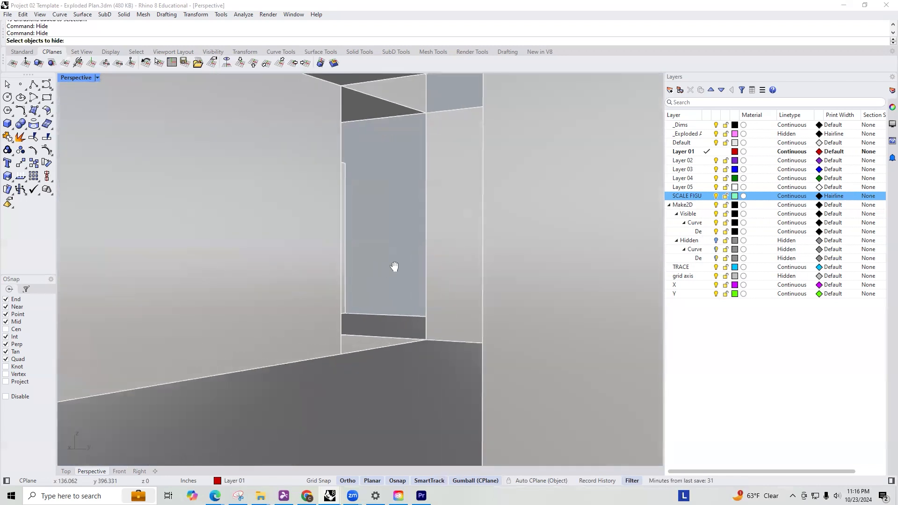
scroll(491, 304, "up", 4)
right_click_drag(434, 271, 451, 186)
right_click_drag(602, 199, 558, 314)
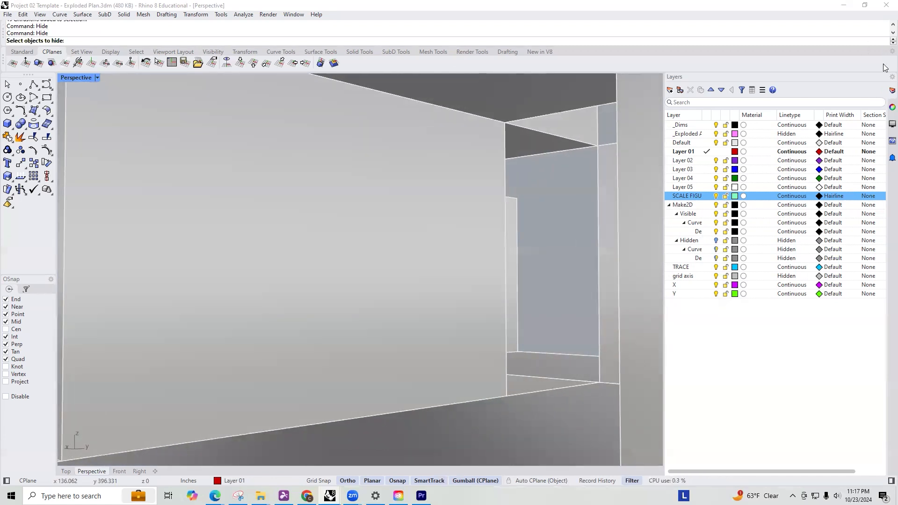
Set the projection to Perspective and the display mode to Shaded in the viewport properties
left_click(892, 124)
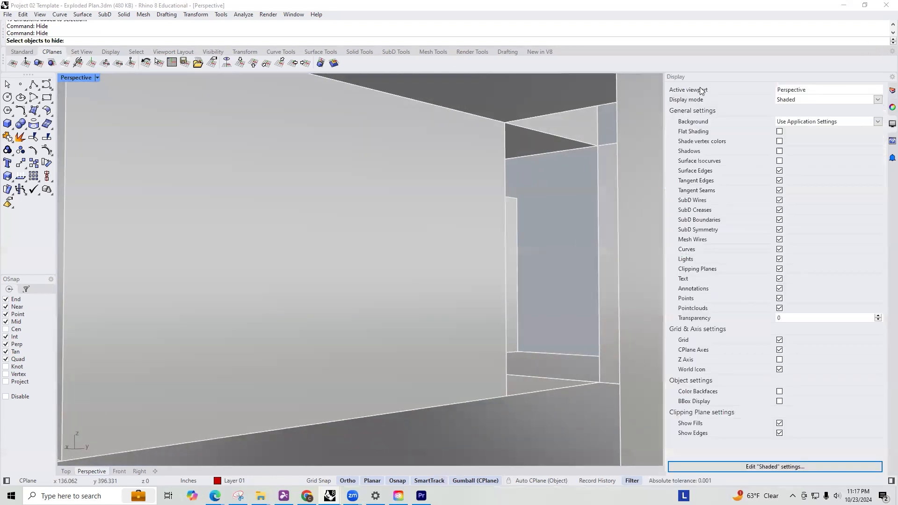
left_click(891, 107)
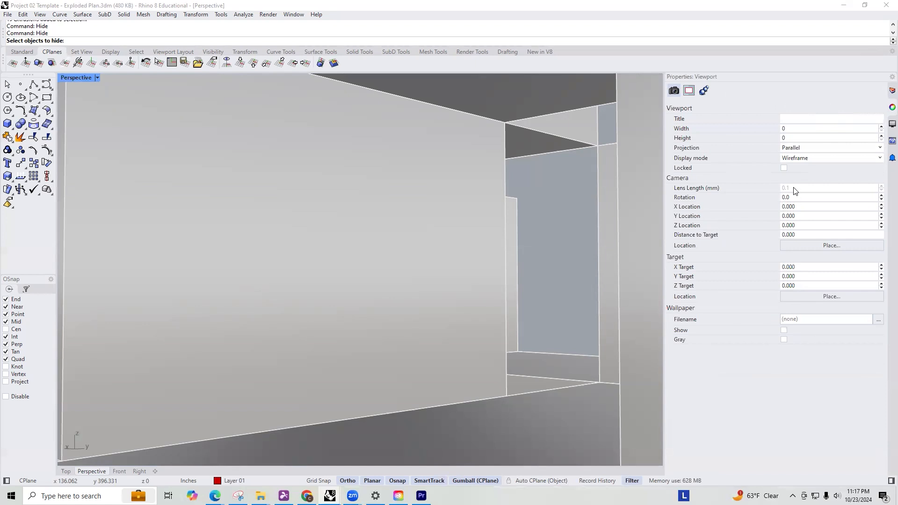
left_click(688, 92)
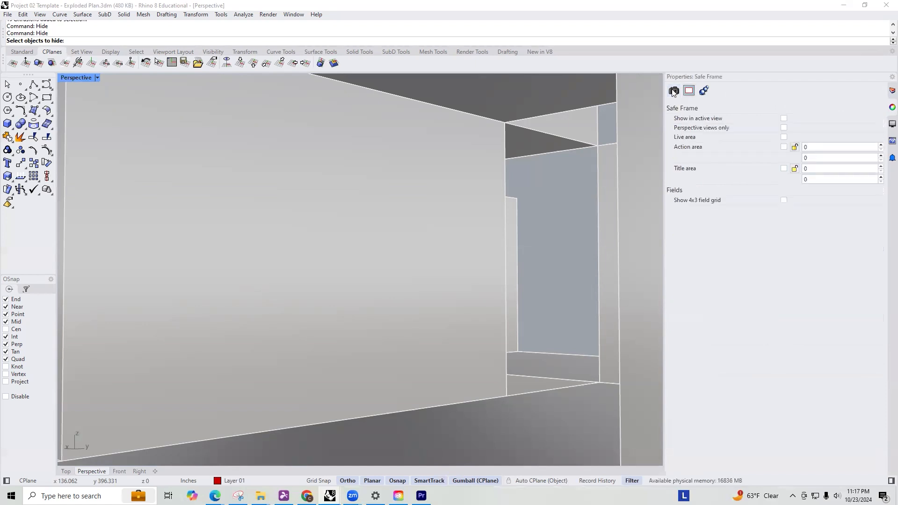
left_click(674, 92)
left_click(795, 197)
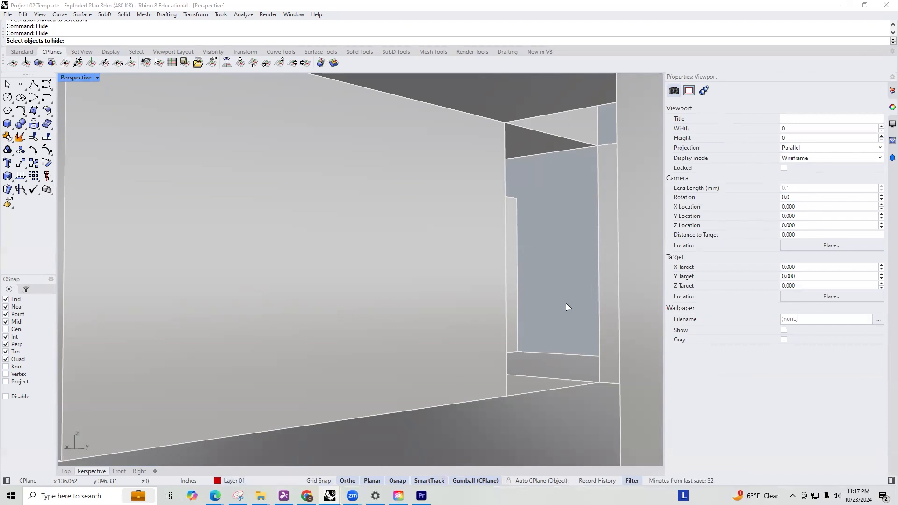
left_click(789, 198)
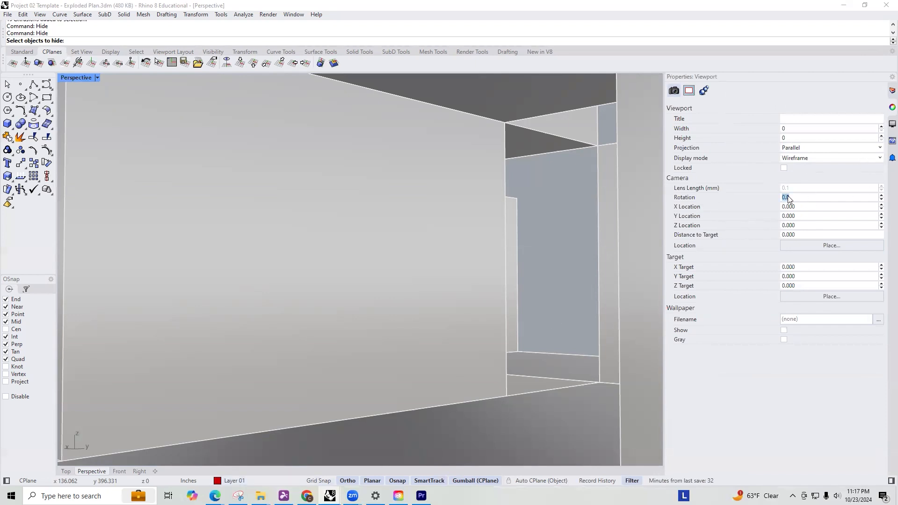
left_click(820, 149)
left_click(810, 165)
left_click(807, 159)
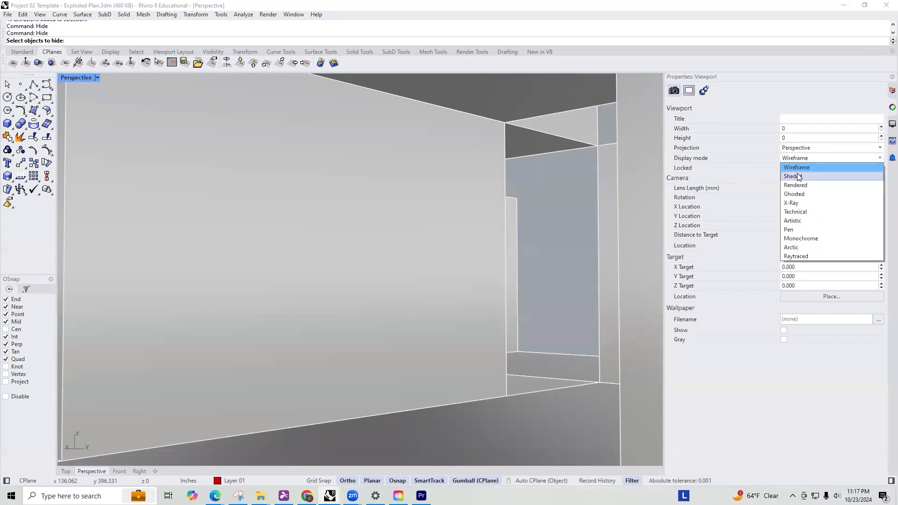
left_click(799, 176)
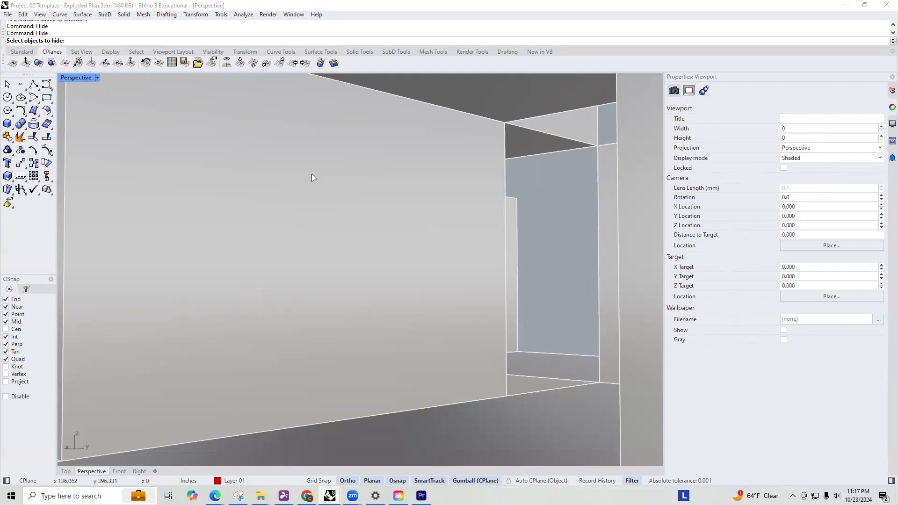
Save the current interior perspective as a named view called Rendering 01
left_click(98, 78)
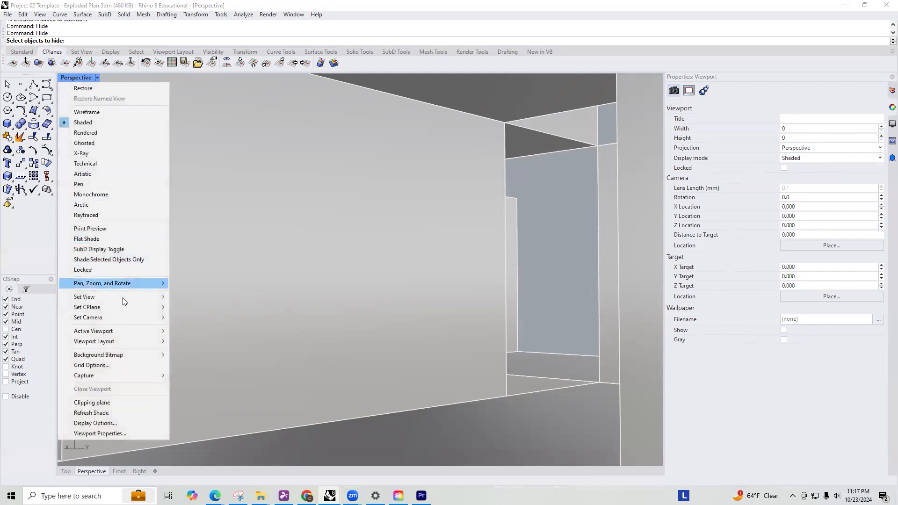
mouse_move(122, 297)
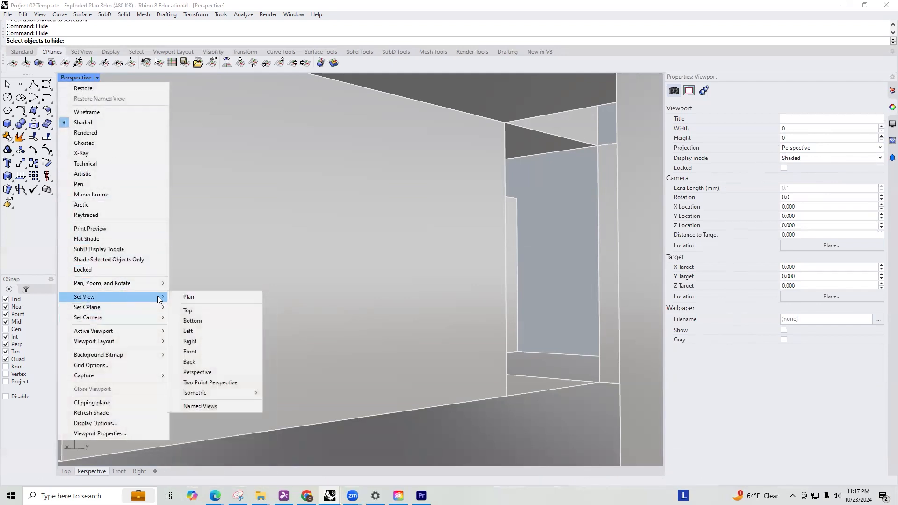
left_click(204, 406)
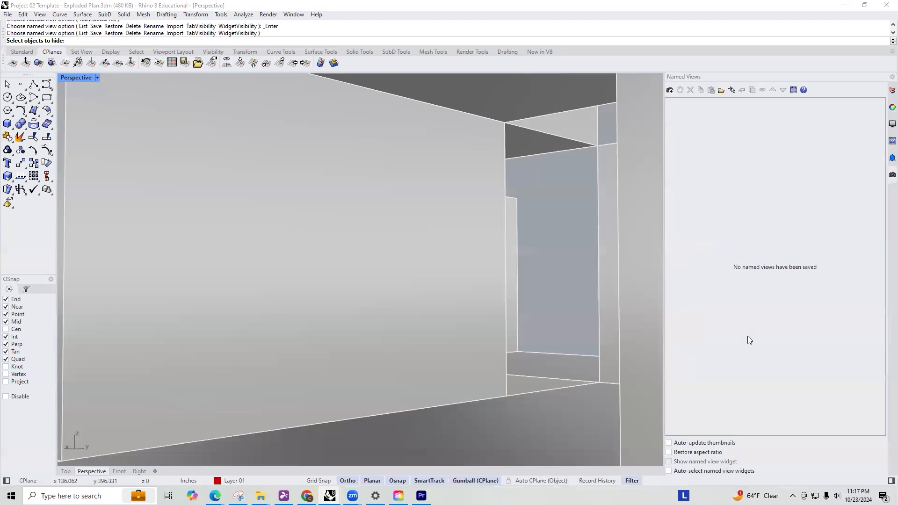
left_click(670, 90)
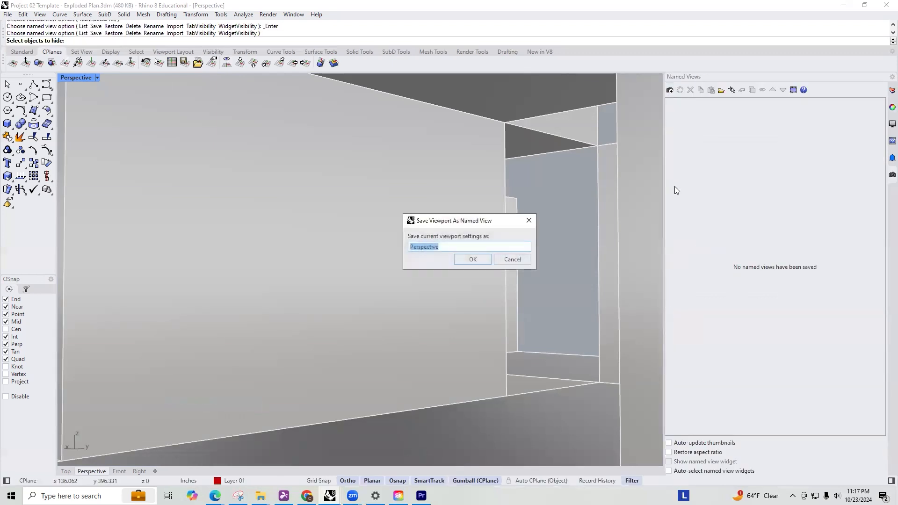
type("r")
key("BackSpace")
key("BackSpace")
key("BackSpace")
key("BackSpace")
key("BackSpace")
key("BackSpace")
key("BackSpace")
key("BackSpace")
key("BackSpace")
key("BackSpace")
key("BackSpace")
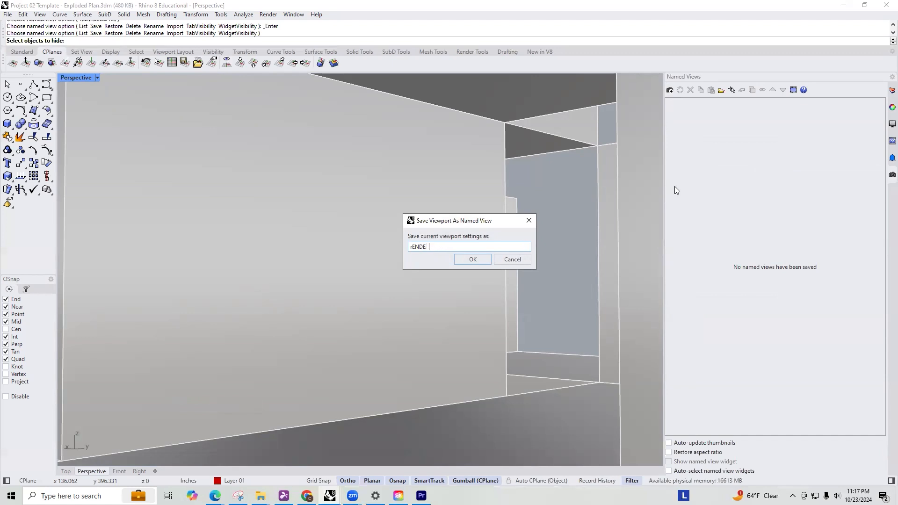
type("Rendering 01")
key("Return")
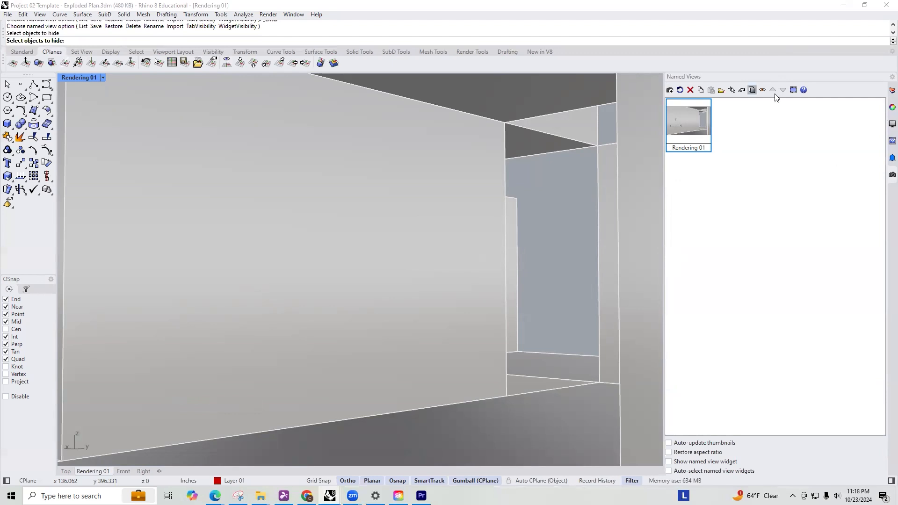
Try a lens length of 15 mm in the viewport camera properties and shift the view off the saved framing
left_click(892, 123)
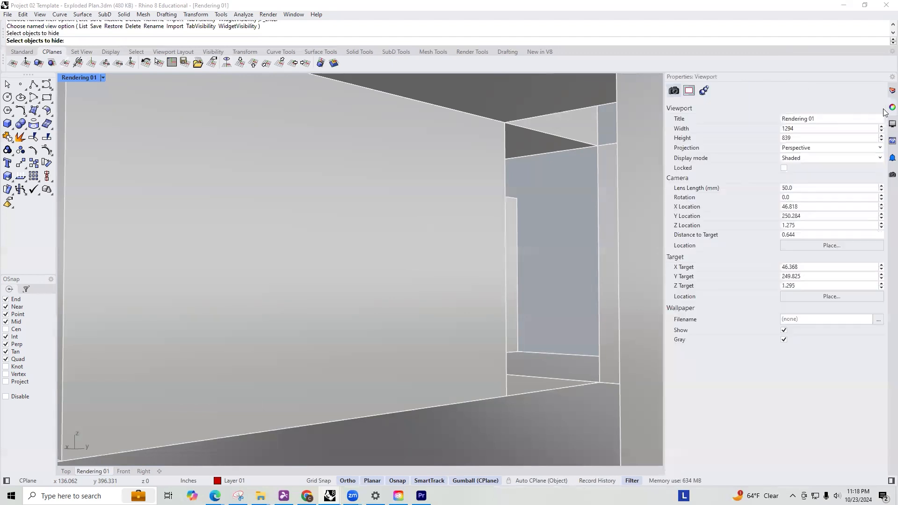
left_click(689, 90)
left_click(674, 92)
left_click(803, 188)
type("15")
key("Return")
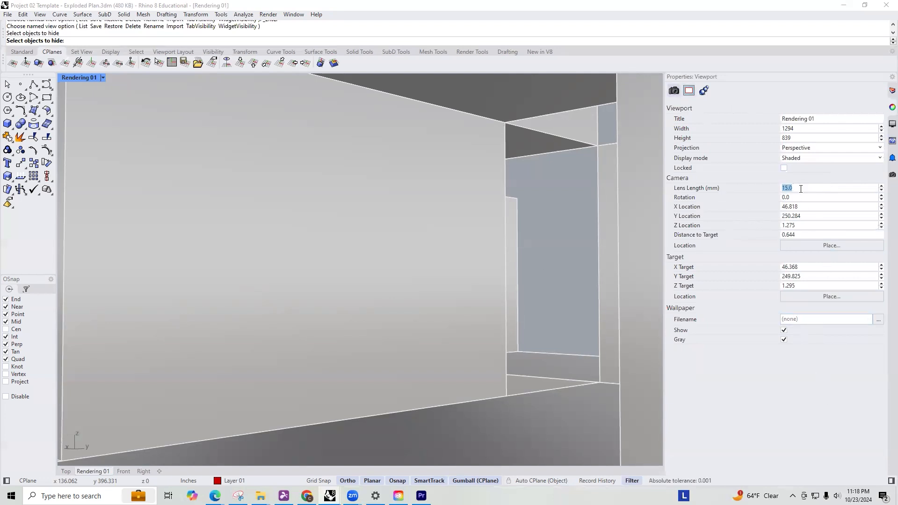
left_click(836, 188)
right_click_drag(543, 269, 582, 284)
Restore the saved named view Rendering 01 in the viewport
left_click(886, 124)
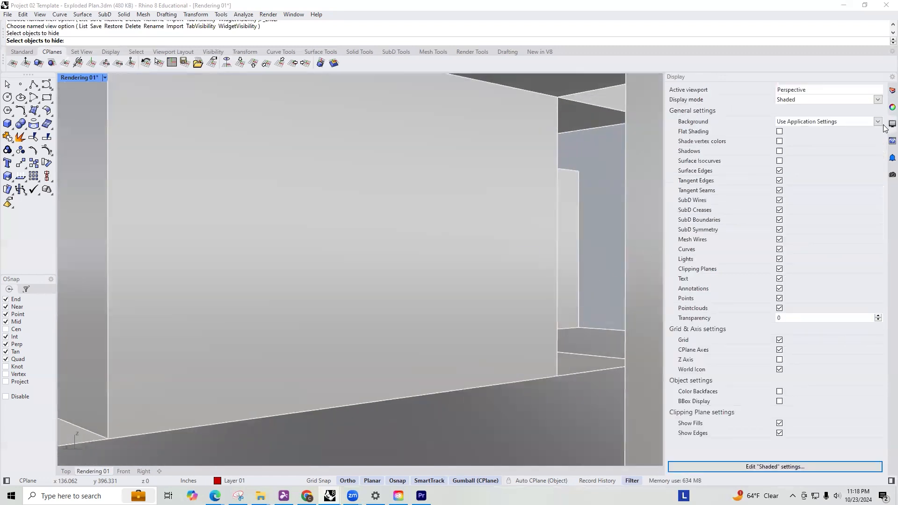
left_click(886, 174)
left_click(678, 128)
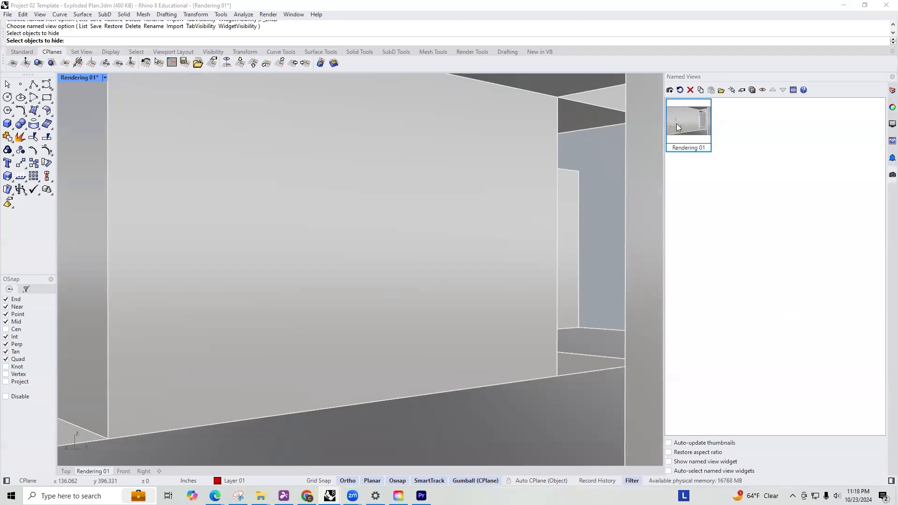
double_click(678, 126)
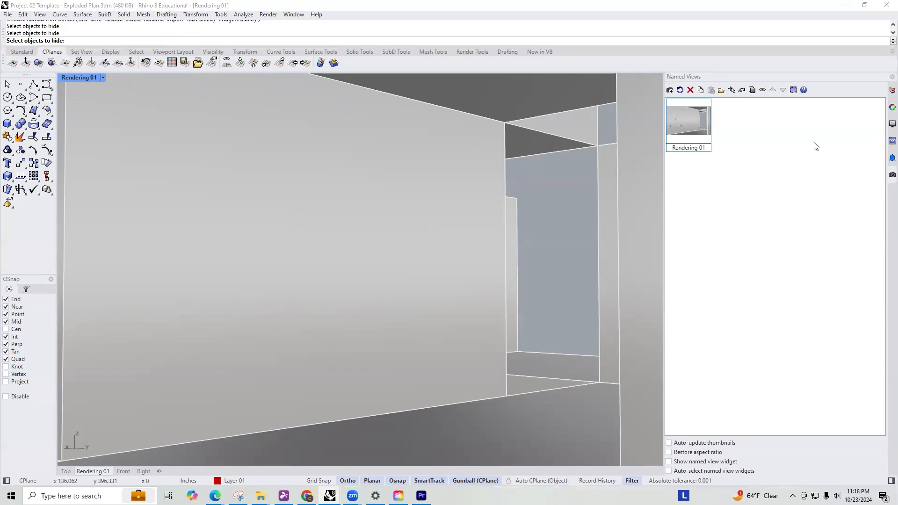
Set the camera lens length to 15 mm and frame a wide interior view down the corridor toward the openings
left_click(891, 124)
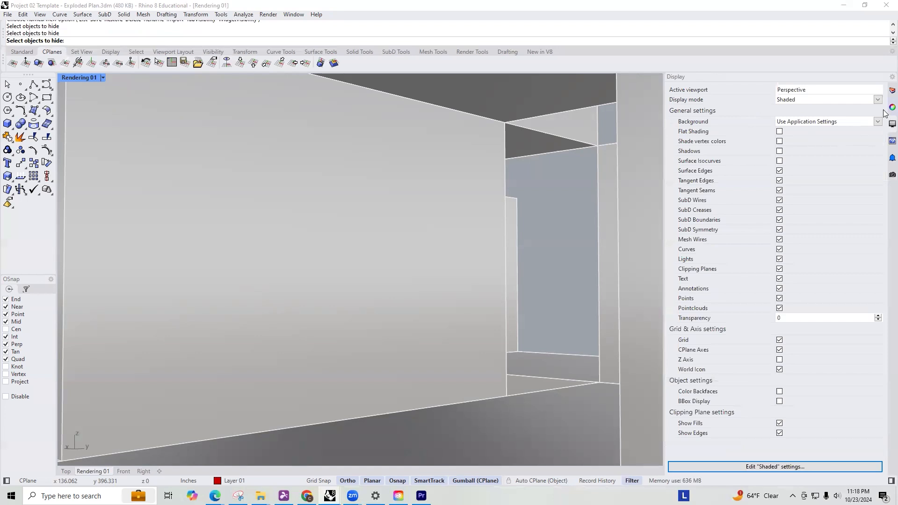
left_click(892, 90)
left_click(811, 187)
type("1")
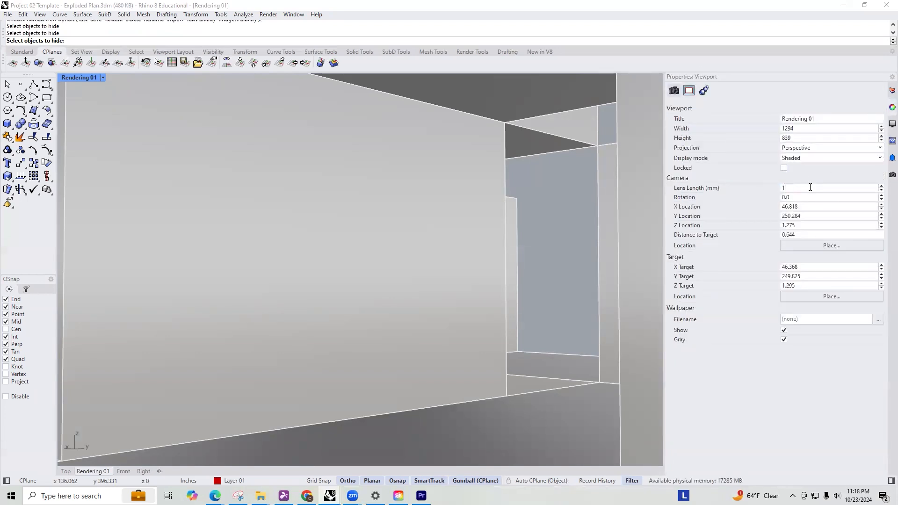
type("5")
key("Return")
right_click_drag(423, 245, 501, 254)
right_click_drag(360, 257, 323, 232)
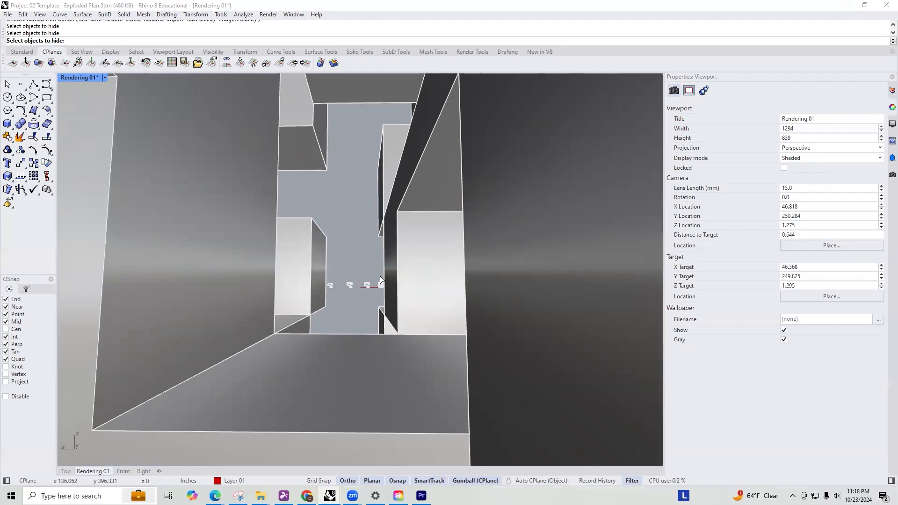
Hide the distant row of leftover objects visible through the opening at the end of the corridor
left_click_drag(328, 295, 329, 295)
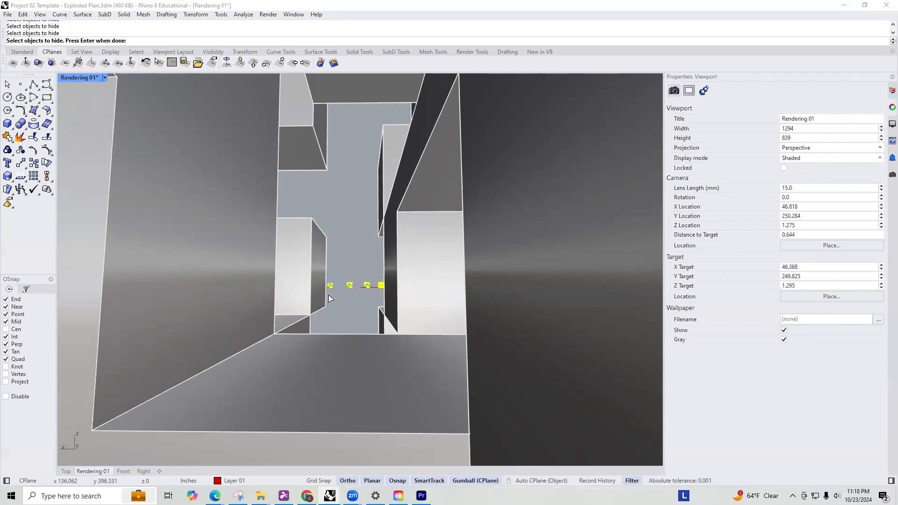
type("hide")
key("Return")
key("Return")
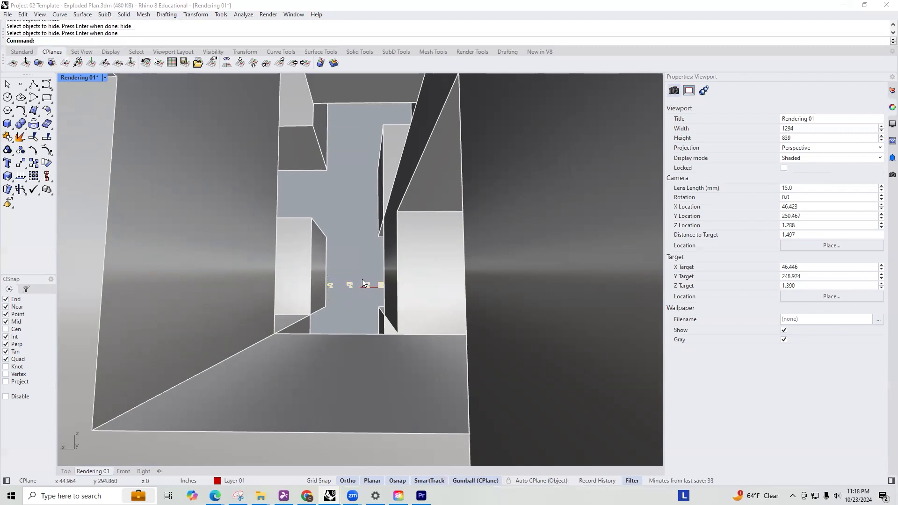
left_click_drag(381, 272, 329, 293)
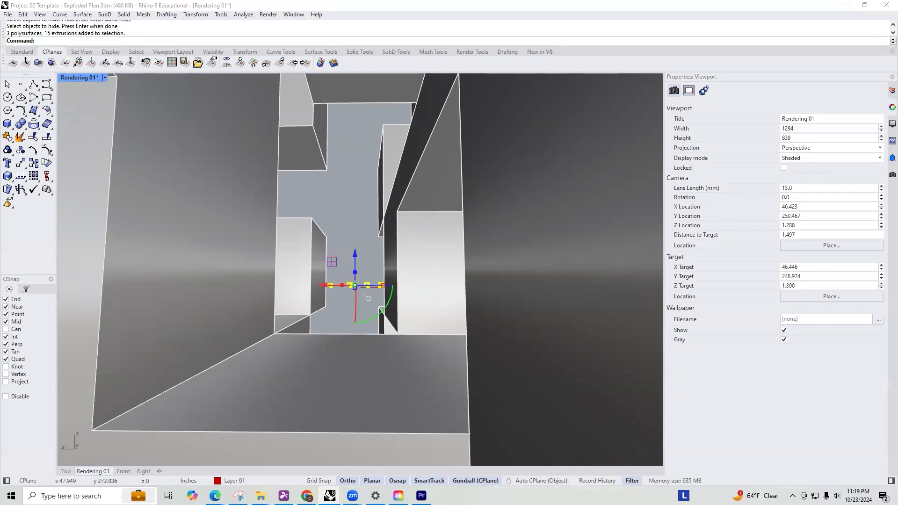
key("ctrl+h")
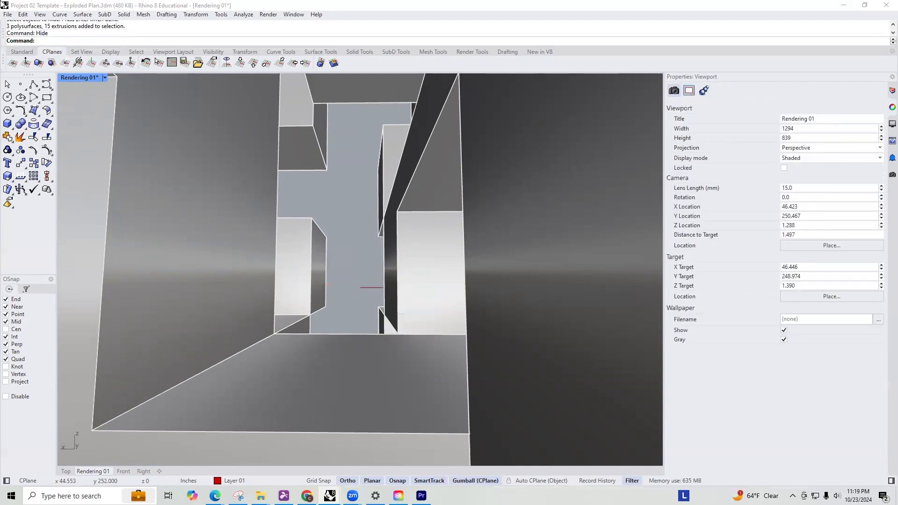
Save the model under the new file name Project 02 Template - Renderings in the TUTORIALS folder
left_click(8, 14)
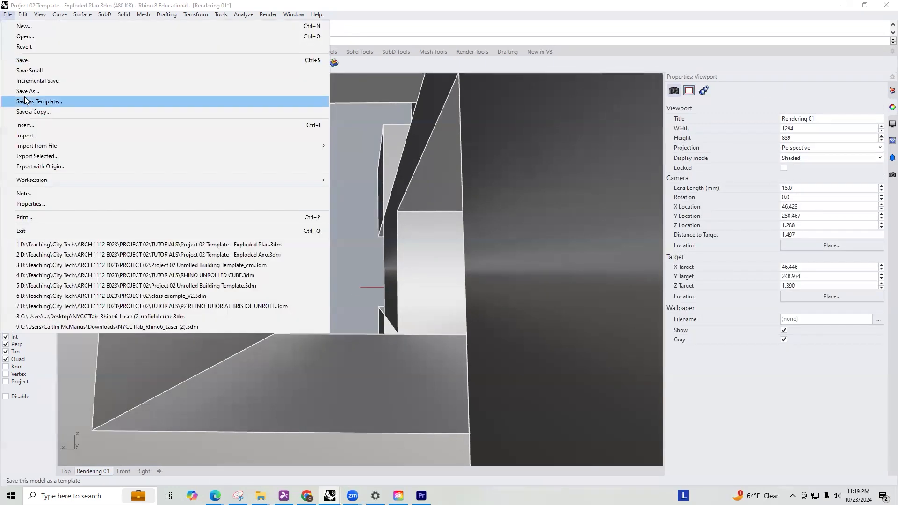
left_click(29, 102)
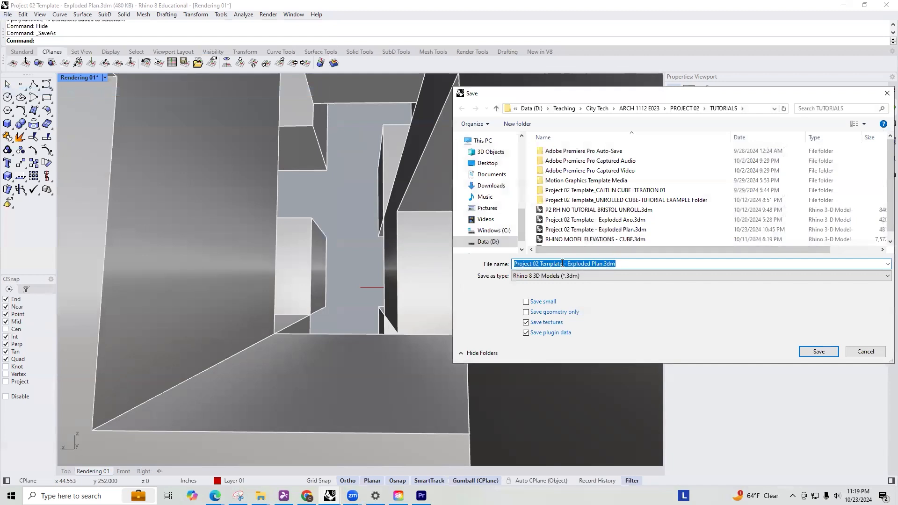
left_click_drag(568, 264, 602, 266)
type("Renderings")
key("Return")
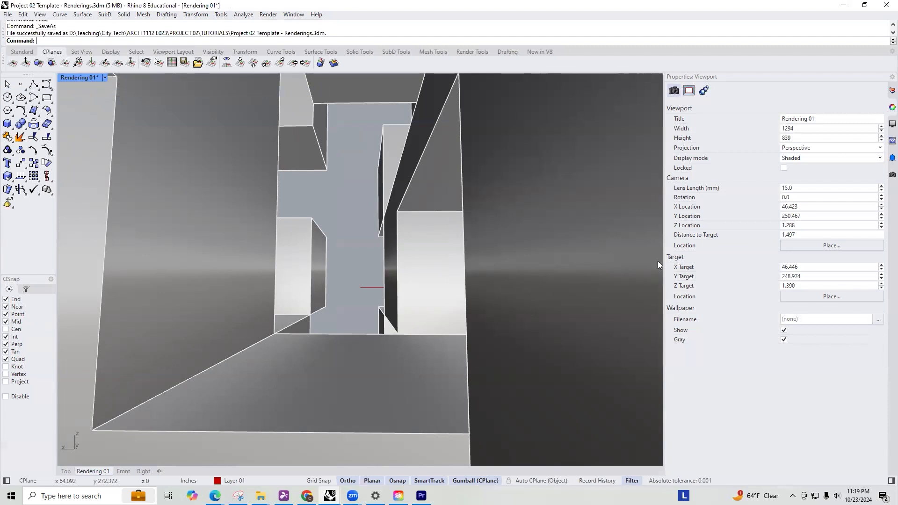
Save the current corridor view as a named view called Rendering 02
left_click(892, 174)
left_click(669, 90)
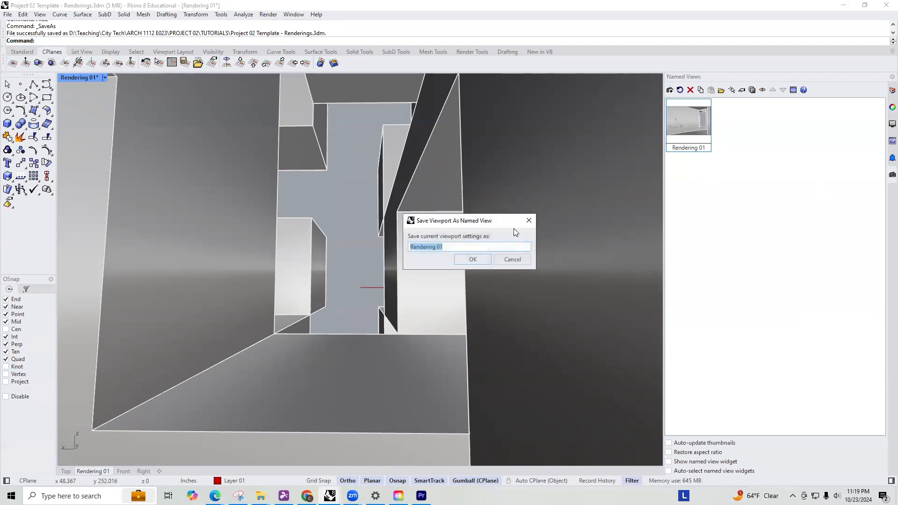
left_click(487, 250)
type("2")
key("Return")
Frame a view deeper inside the cube toward the stepped volumes and side opening, and save it as named view Rendering 03
scroll(383, 227, "up", 10)
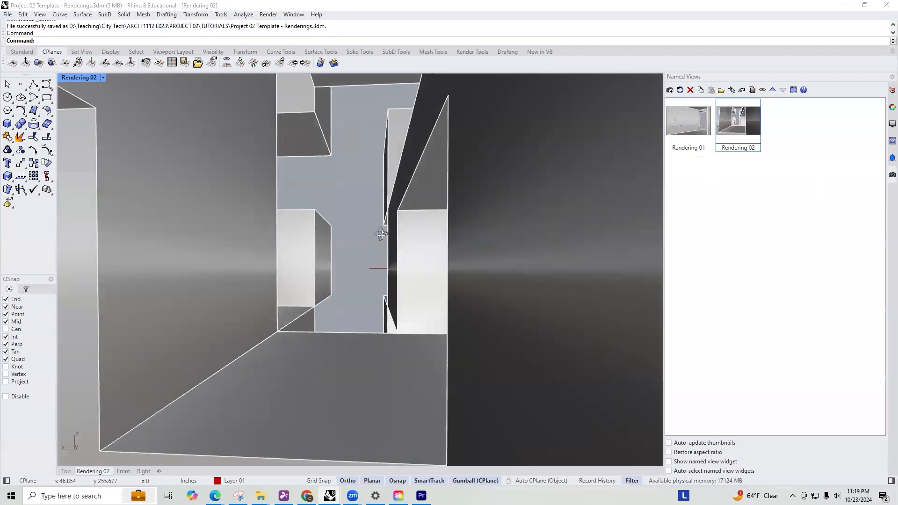
scroll(362, 225, "up", 10)
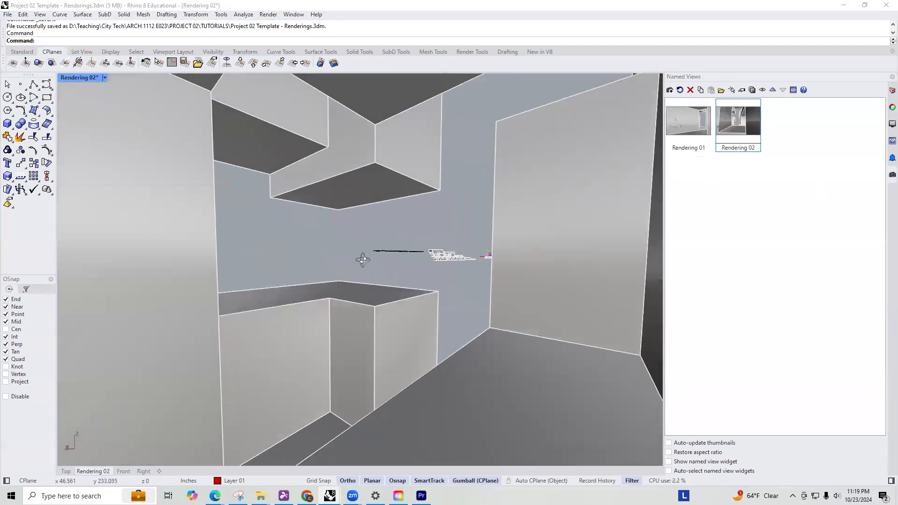
mouse_move(364, 260)
right_mouse_down()
mouse_move(342, 258)
mouse_move(368, 270)
mouse_move(385, 253)
mouse_move(380, 260)
right_mouse_up()
scroll(414, 222, "down", 2)
scroll(398, 227, "up", 3)
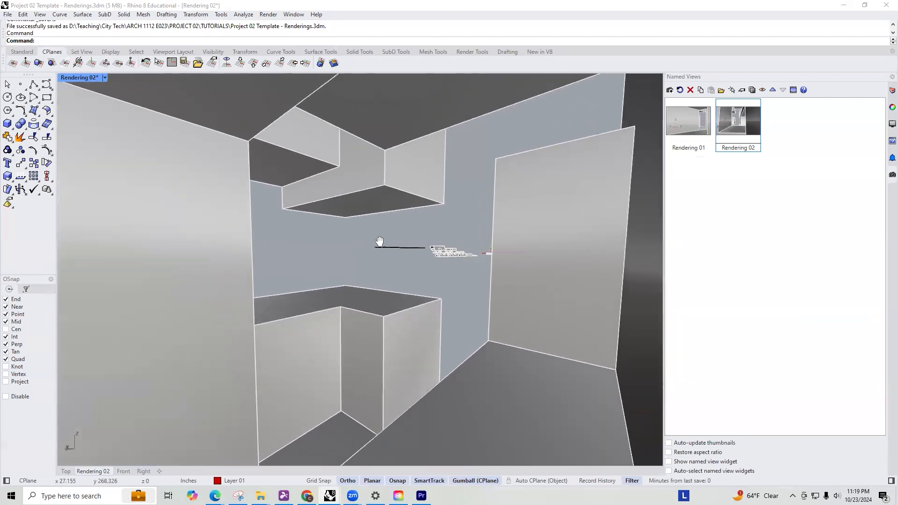
right_click_drag(378, 242, 401, 241)
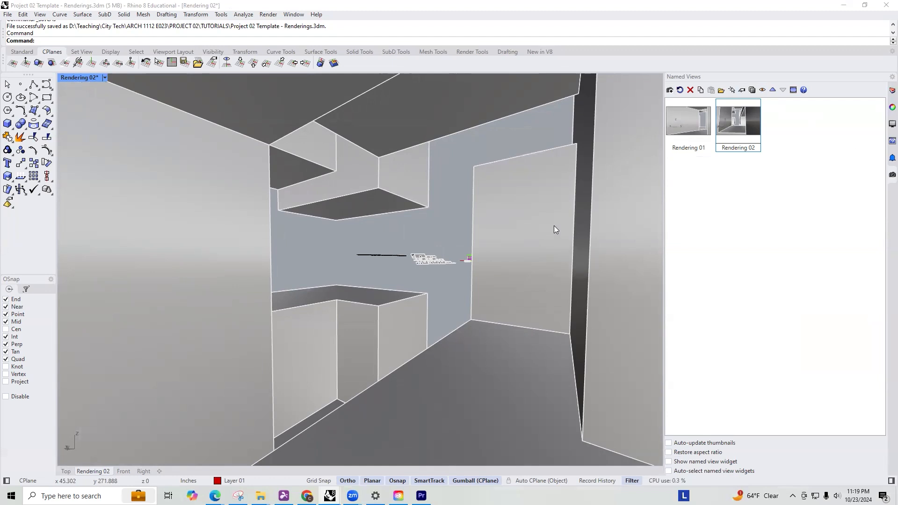
right_click_drag(448, 165, 529, 167)
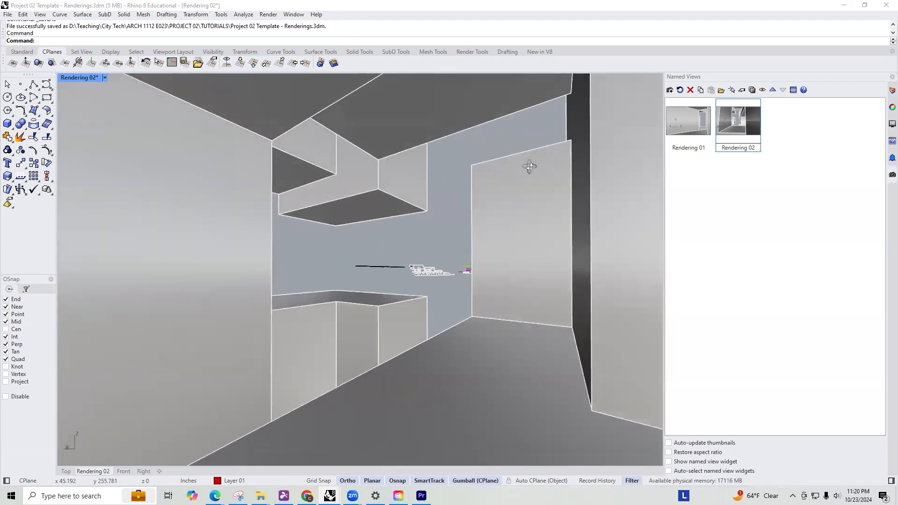
left_click(673, 92)
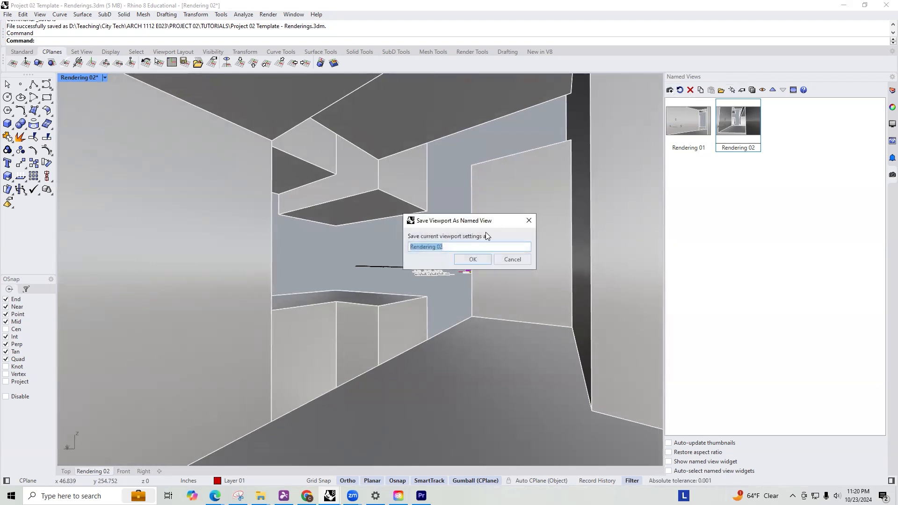
left_click(479, 247)
left_click(482, 261)
Turn toward the opposite opening and hide the distant curves, polysurfaces and linear dimensions visible through it
right_click_drag(404, 255, 410, 219)
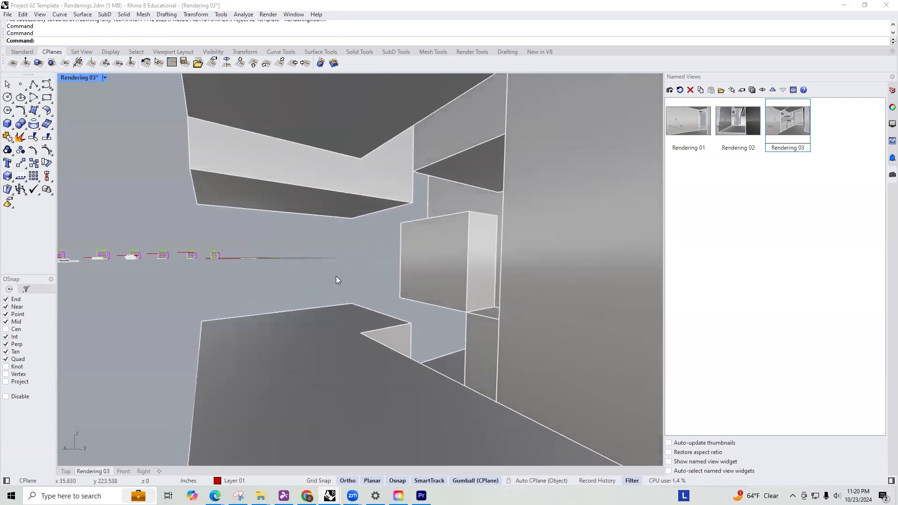
left_click_drag(314, 279, 79, 245)
type("hide")
key("Return")
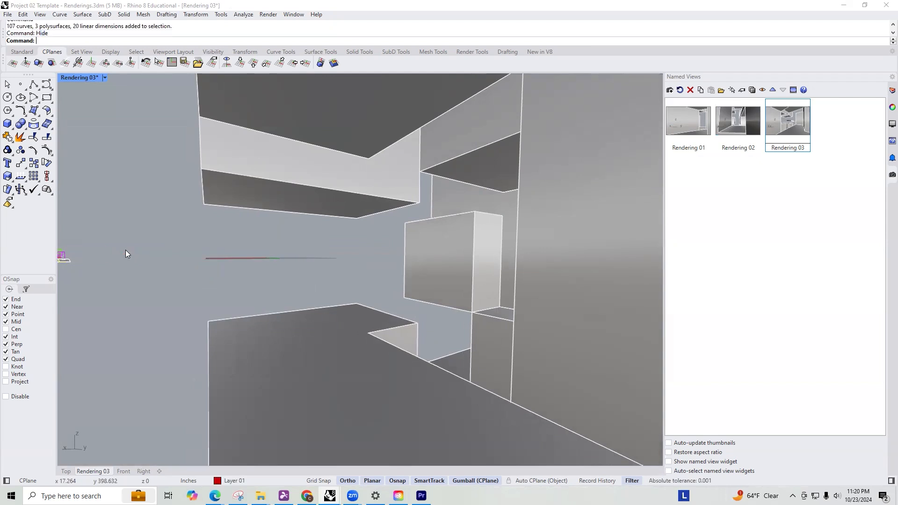
Adjust the framing of the projecting blocks beside the wide opening and save it as named view Rendering 04
right_click_drag(126, 251, 209, 232)
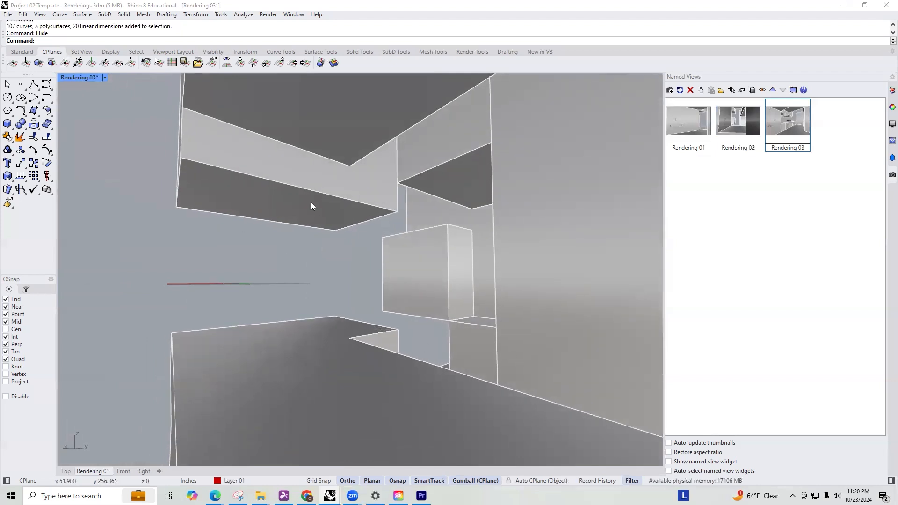
left_click(670, 90)
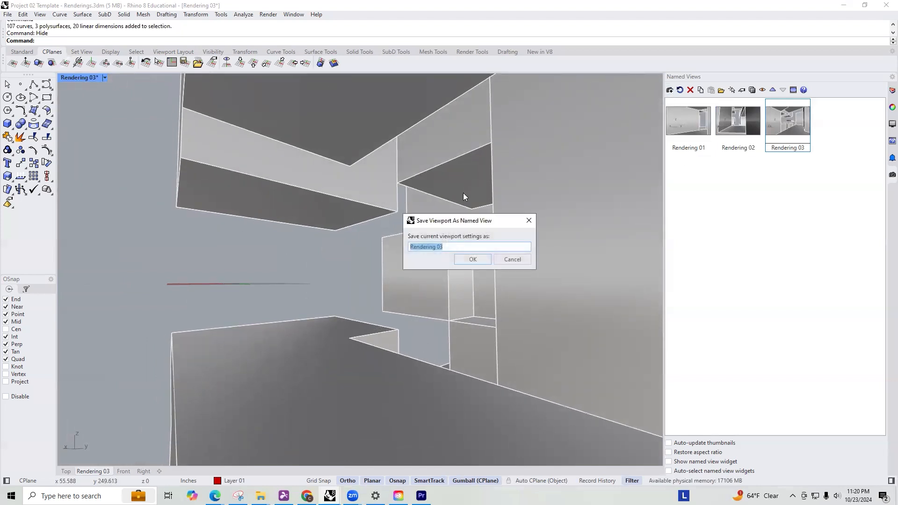
left_click(463, 245)
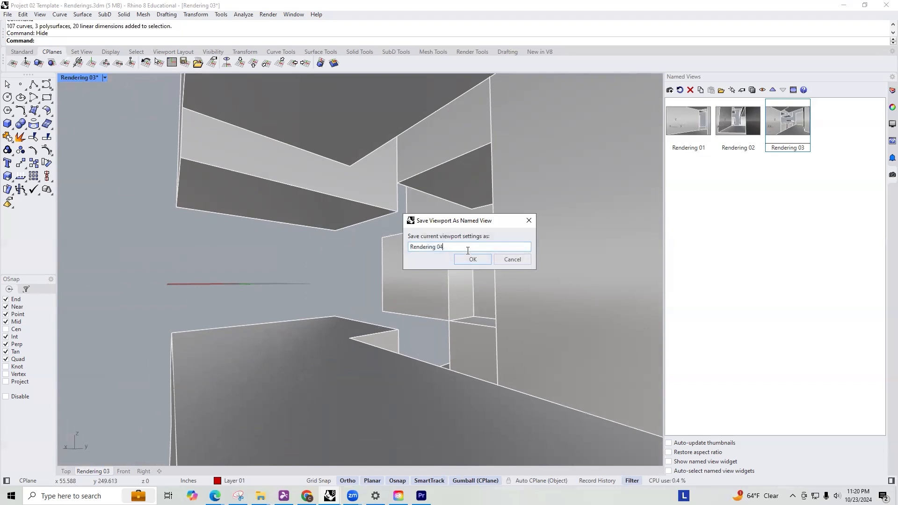
left_click(472, 260)
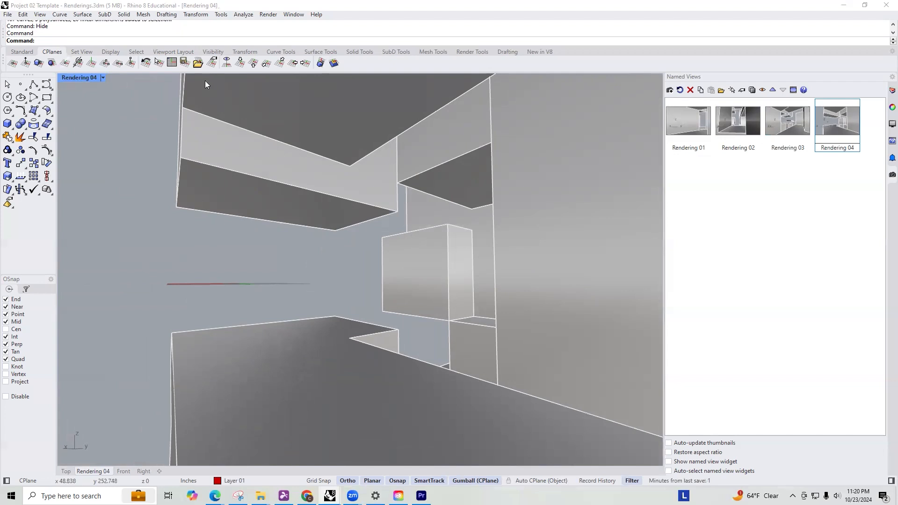
Compare the Arctic and Rendered display modes in the Rendering 04 view and leave it set to Rendered
left_click(103, 78)
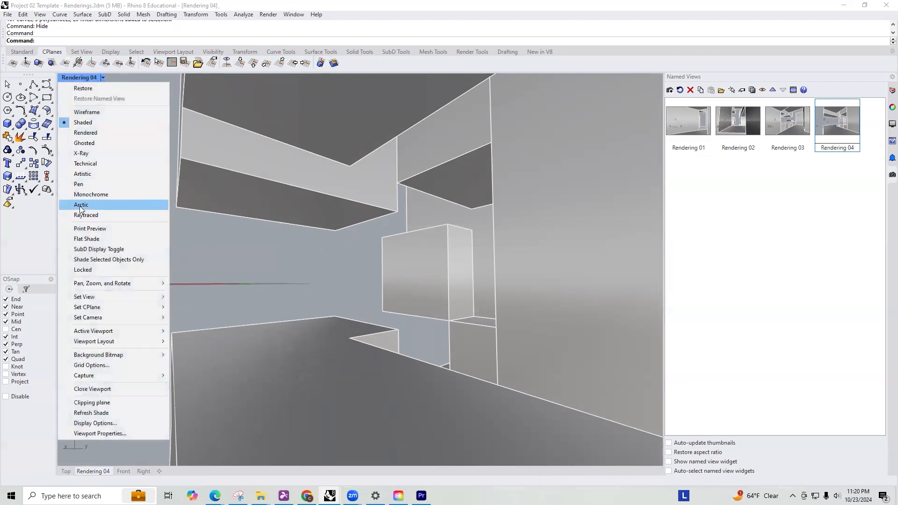
left_click(82, 205)
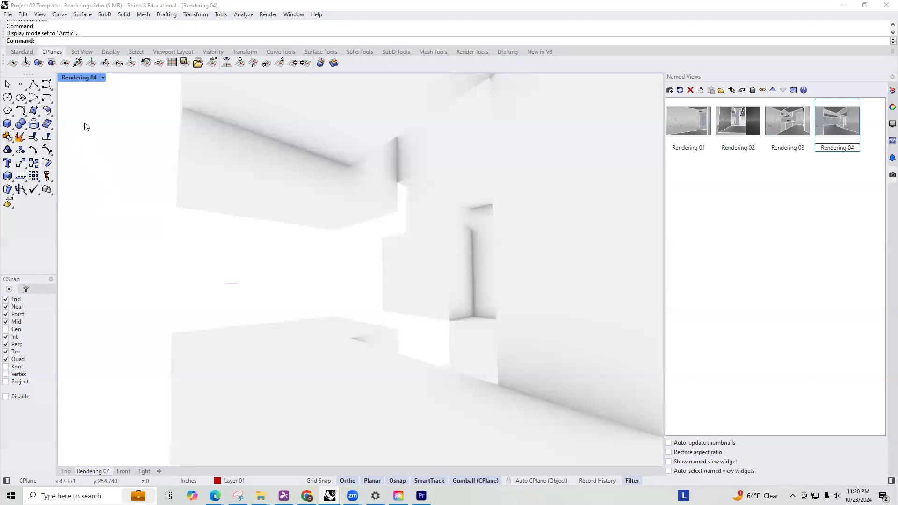
left_click(103, 78)
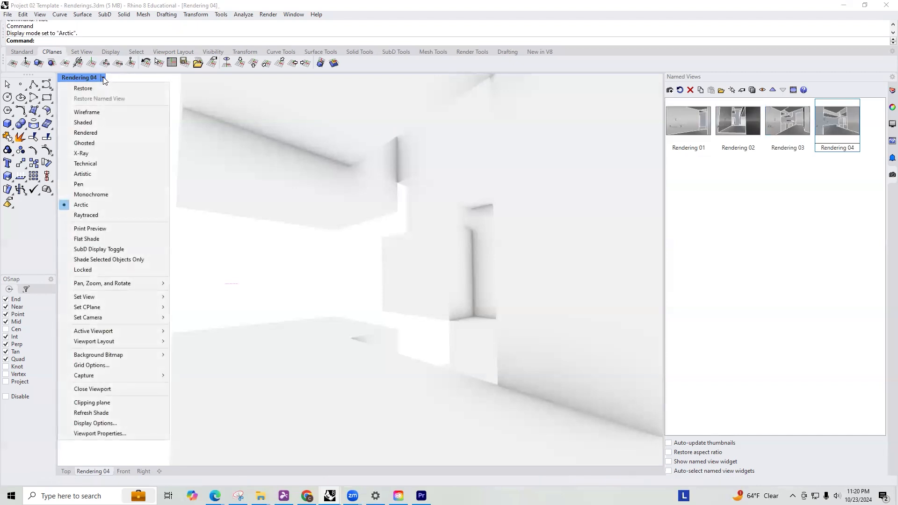
left_click(105, 132)
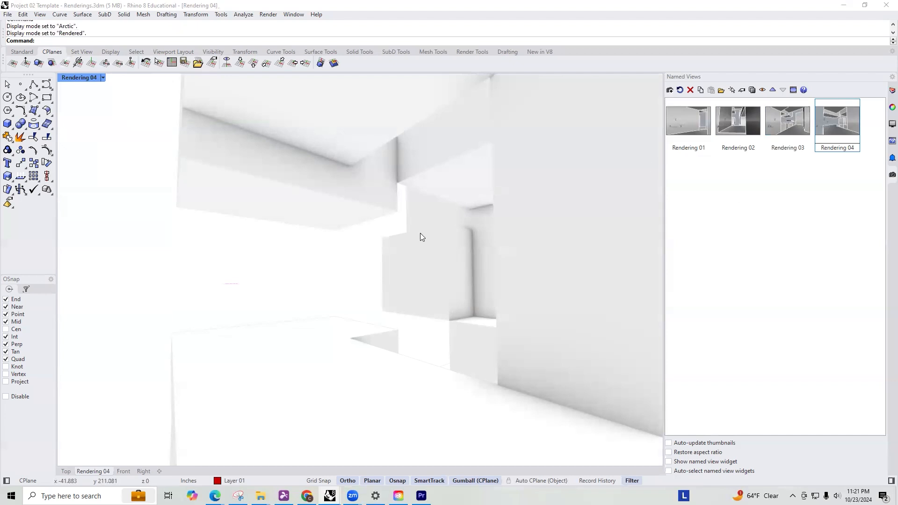
left_click(103, 78)
left_click(87, 206)
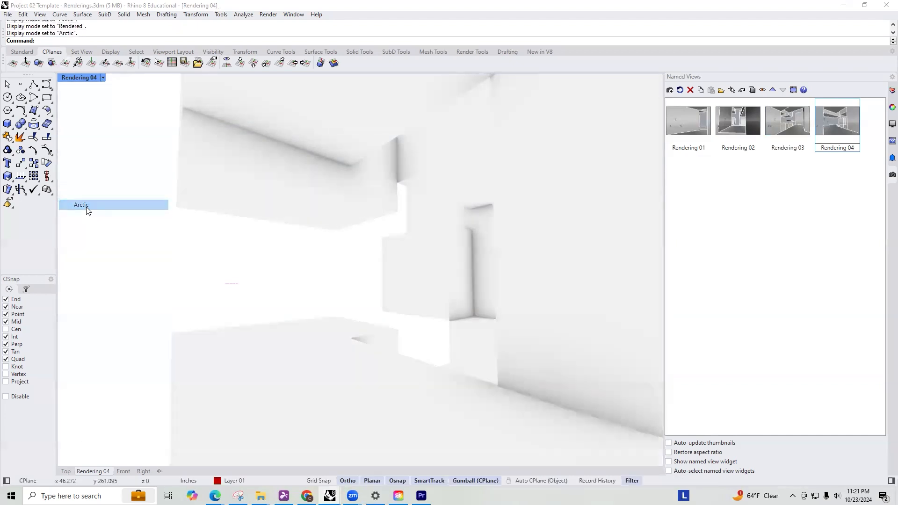
mouse_move(307, 496)
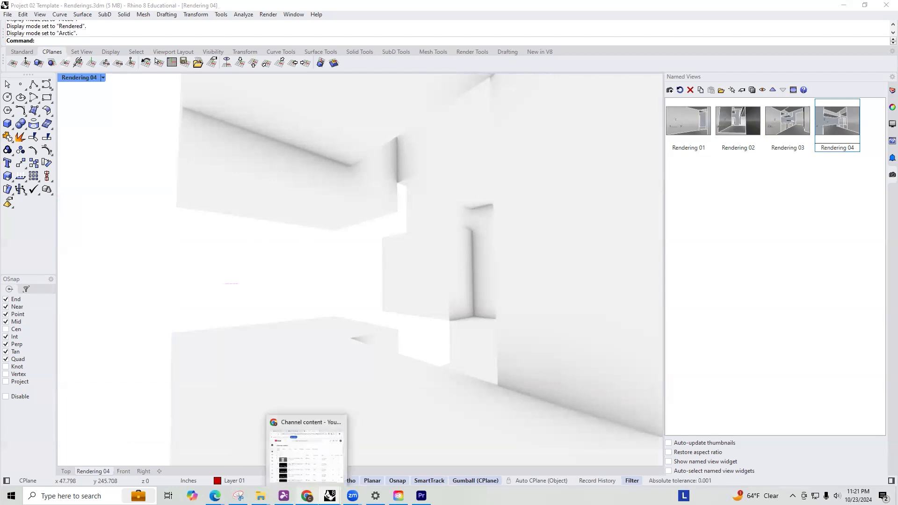
left_click(103, 78)
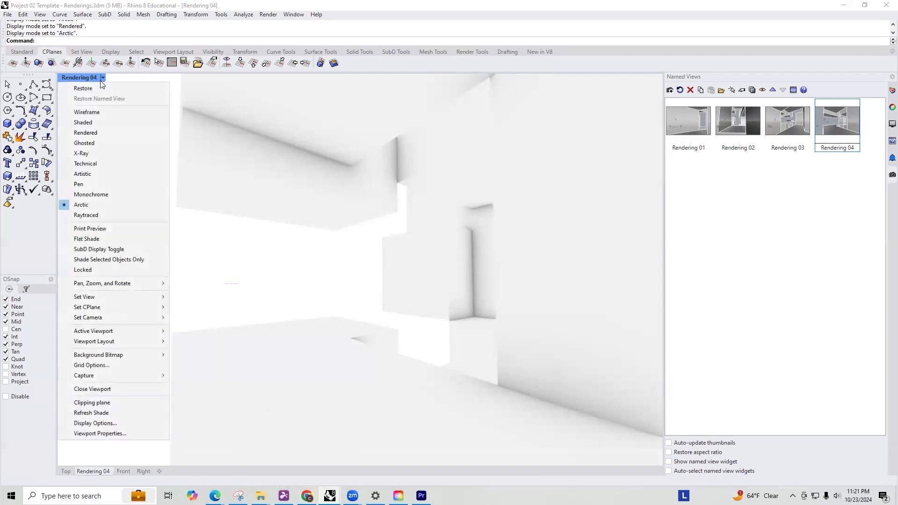
left_click(102, 131)
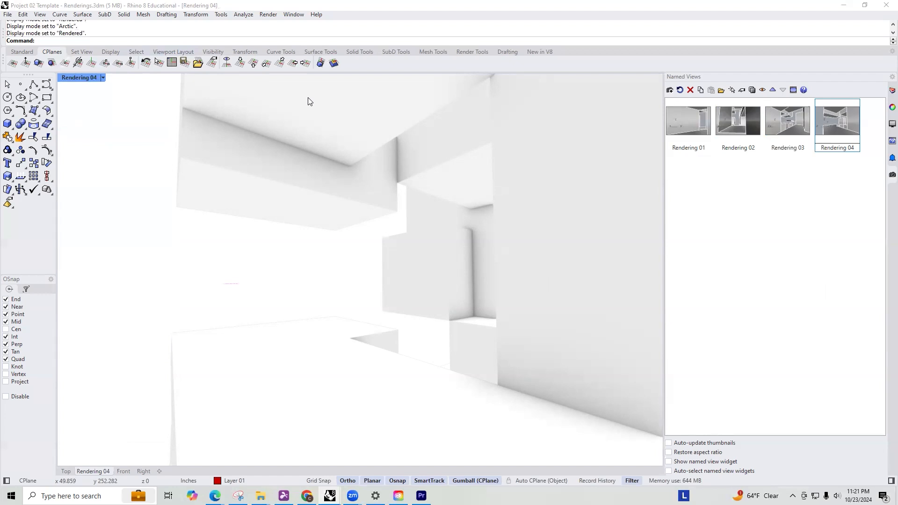
Start a ViewCaptureToFile of Rendering 04 with a transparent background and a custom resolution in inches
type("ViewCaptureToFile")
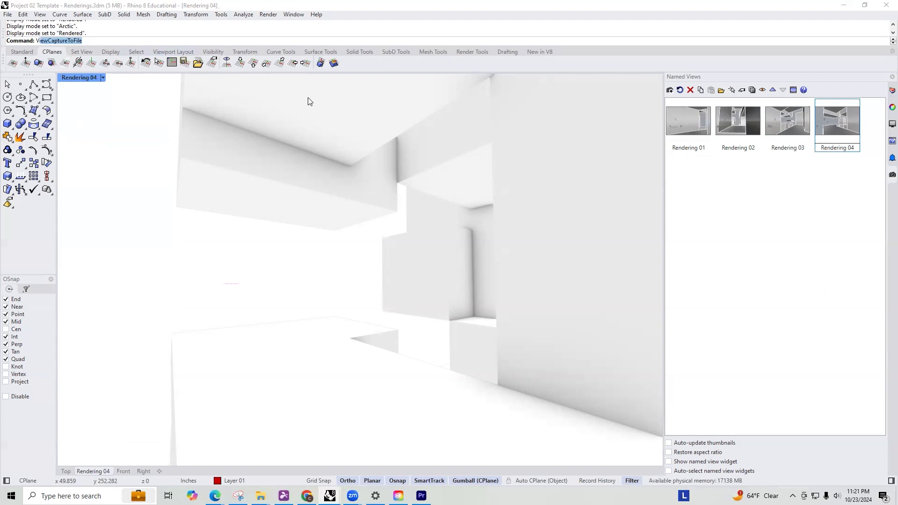
key("Return")
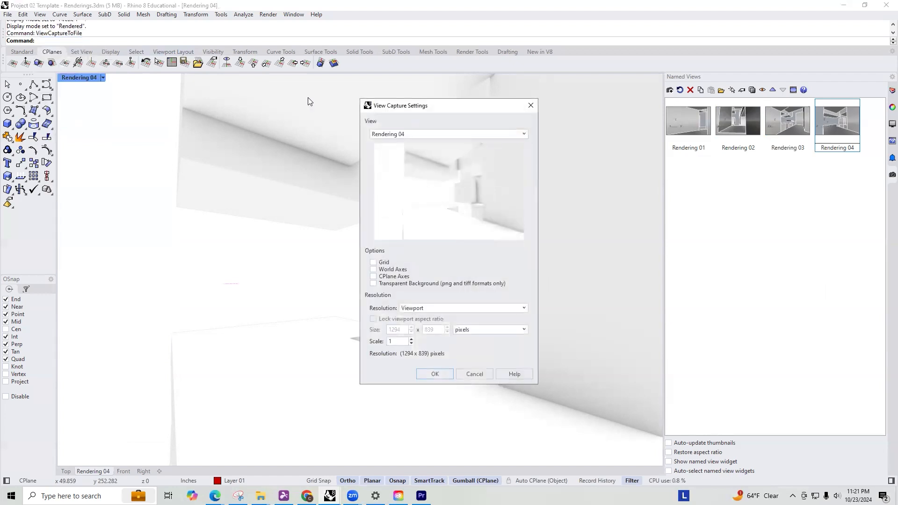
left_click(373, 283)
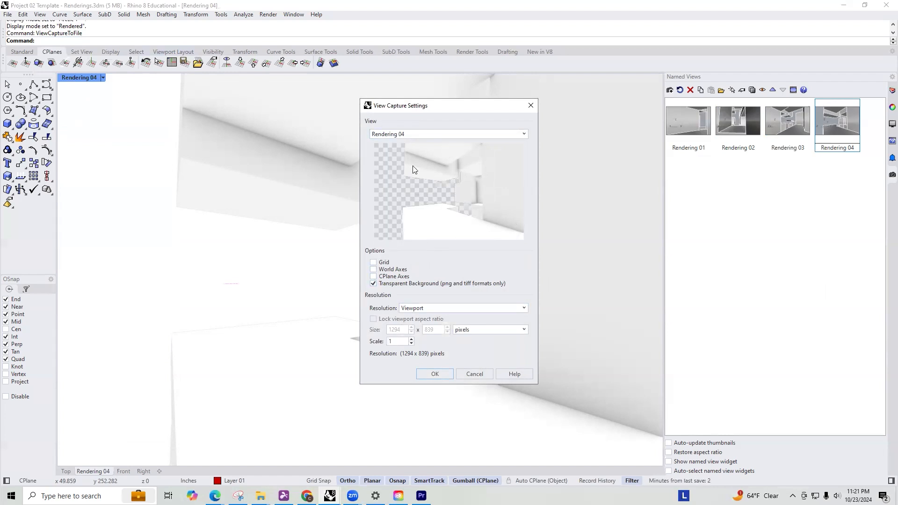
left_click(442, 310)
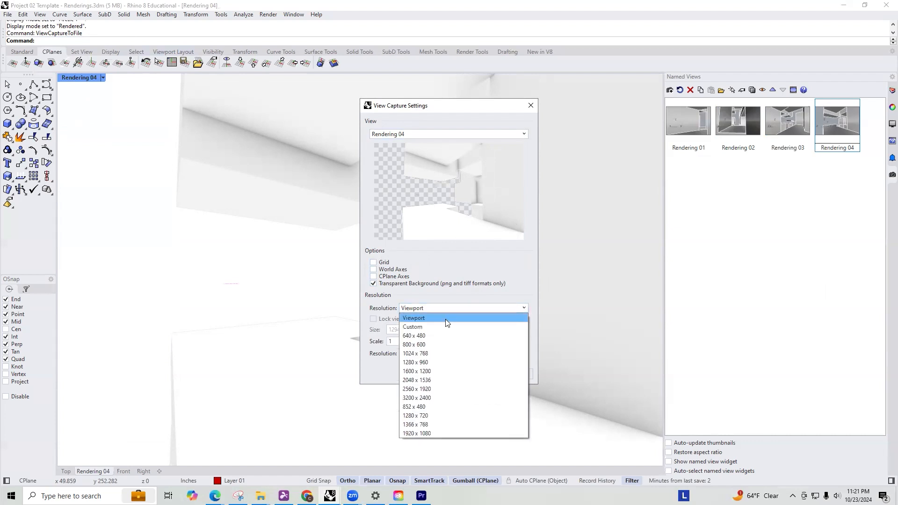
left_click(445, 325)
double_click(401, 329)
left_click(488, 327)
left_click(484, 345)
Set the capture to 17 x 11 inches at 300 DPI and accept the capture settings
double_click(401, 330)
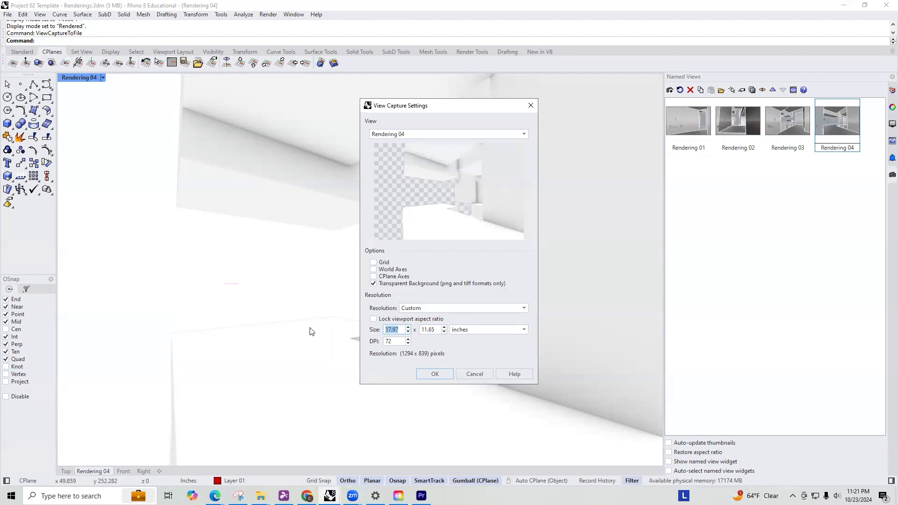
double_click(381, 342)
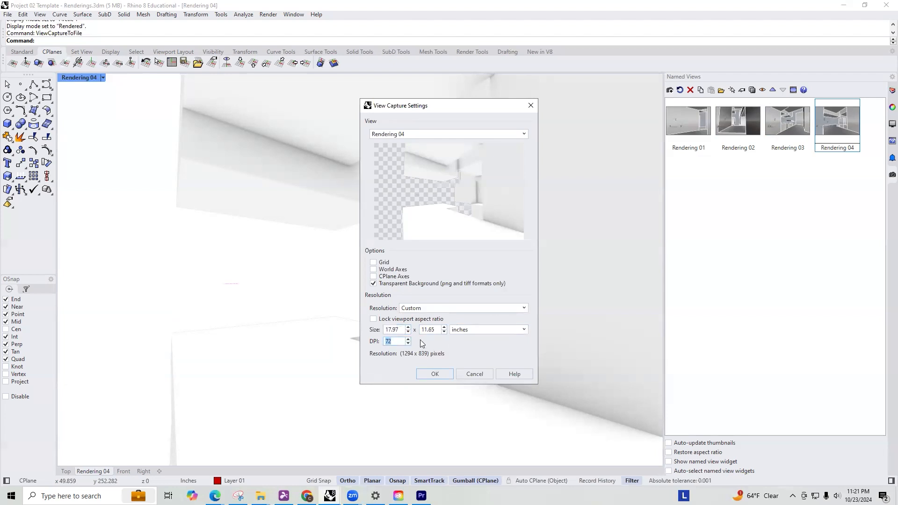
type("300")
key("Tab")
type("17")
key("Tab")
type("11")
left_click(438, 373)
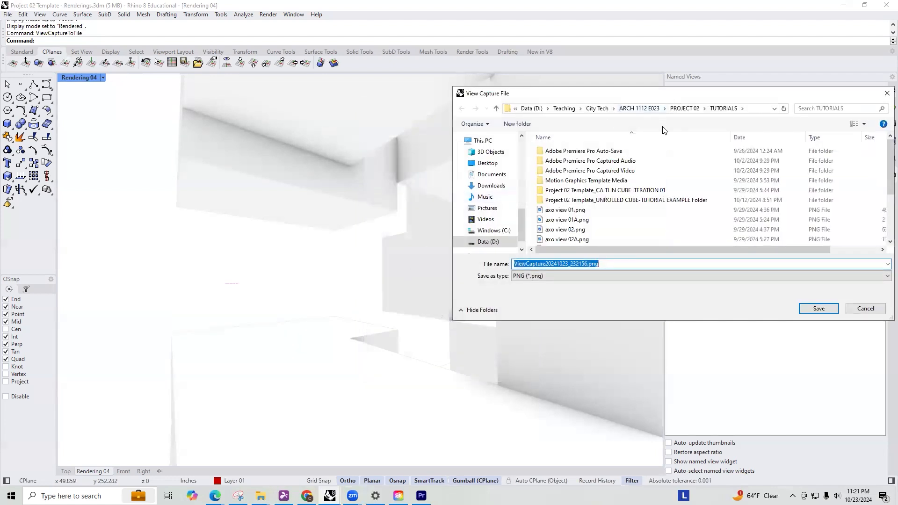
Save the captured view as a PNG named Project 02 Rendering 01 in the TUTORIALS folder
type("Rend")
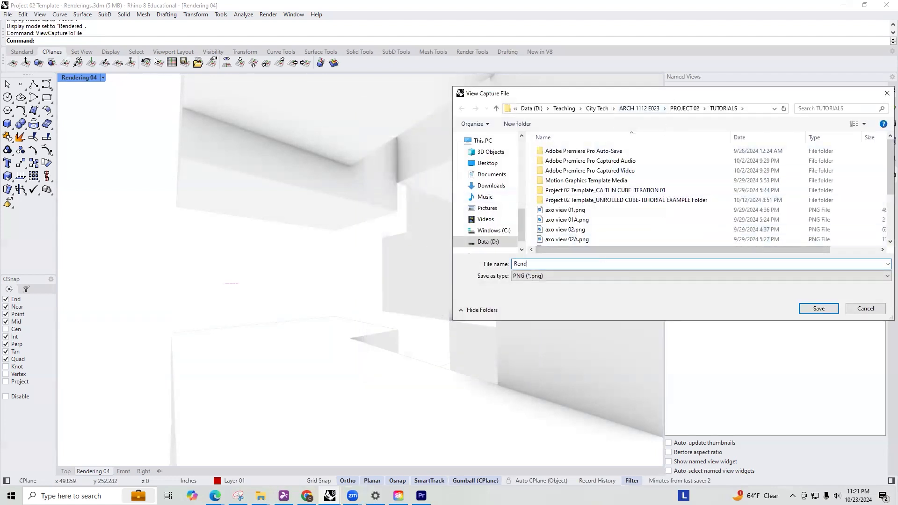
key("BackSpace")
key("BackSpace")
key("BackSpace")
type("Project 02 Rendering 01")
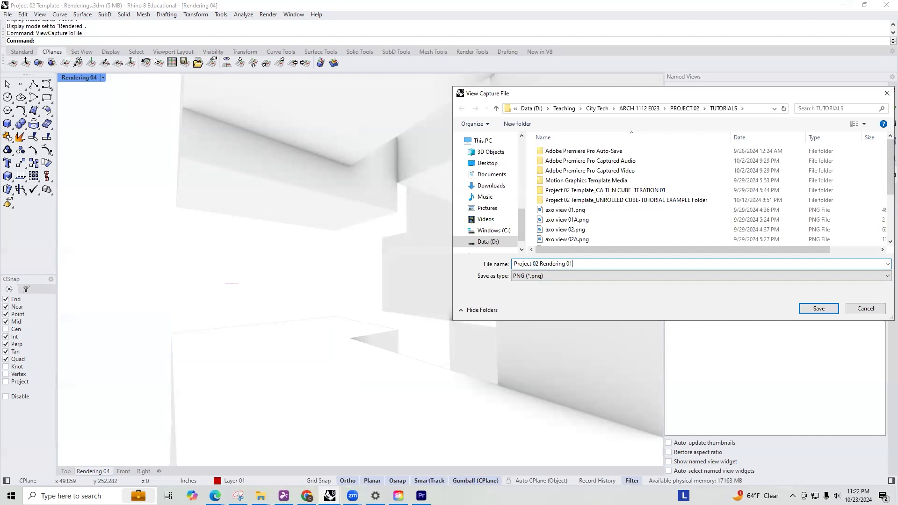
key("Return")
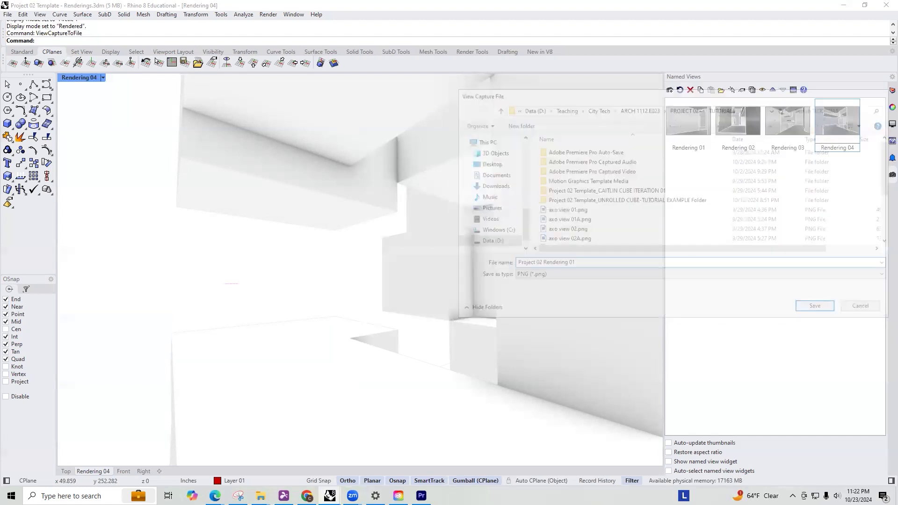
Restore the named view Rendering 03 and hide the distant curves, polysurfaces and linear dimensions seen through its opening
double_click(790, 119)
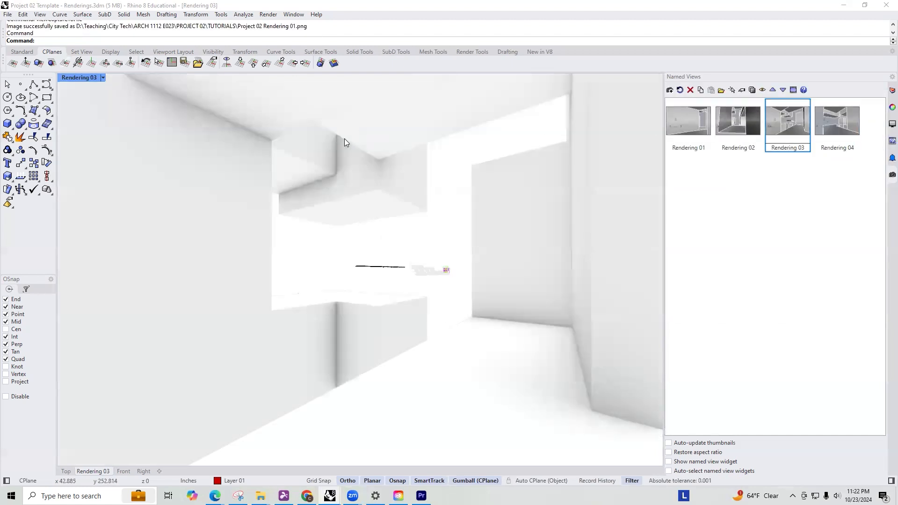
left_click_drag(456, 283, 337, 247)
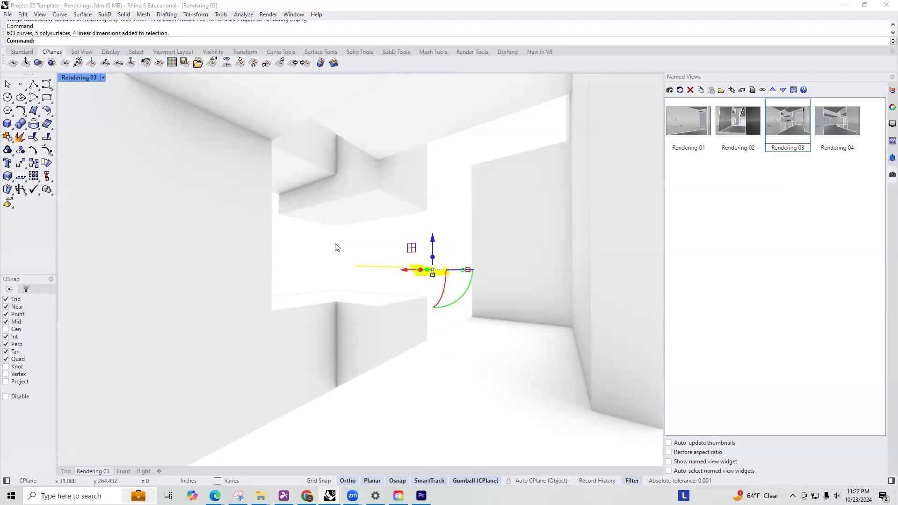
type("hide")
key("Return")
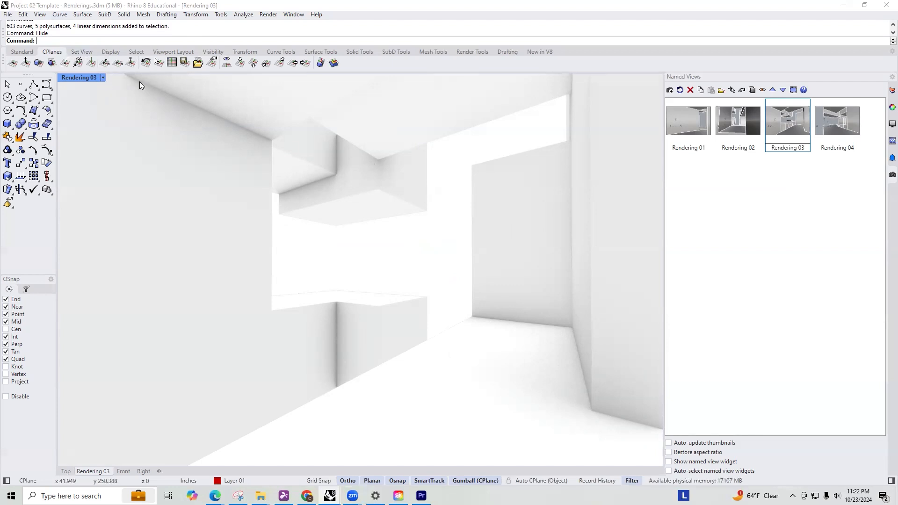
left_click(103, 78)
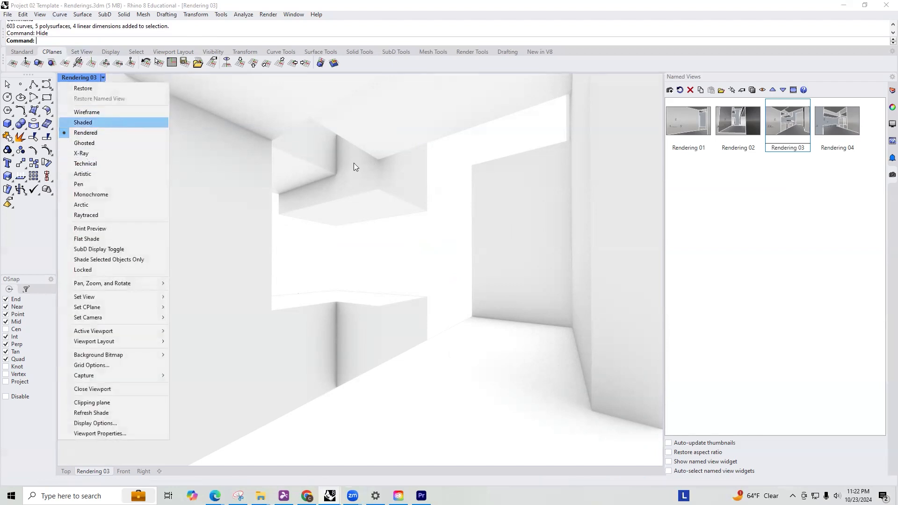
left_click(439, 238)
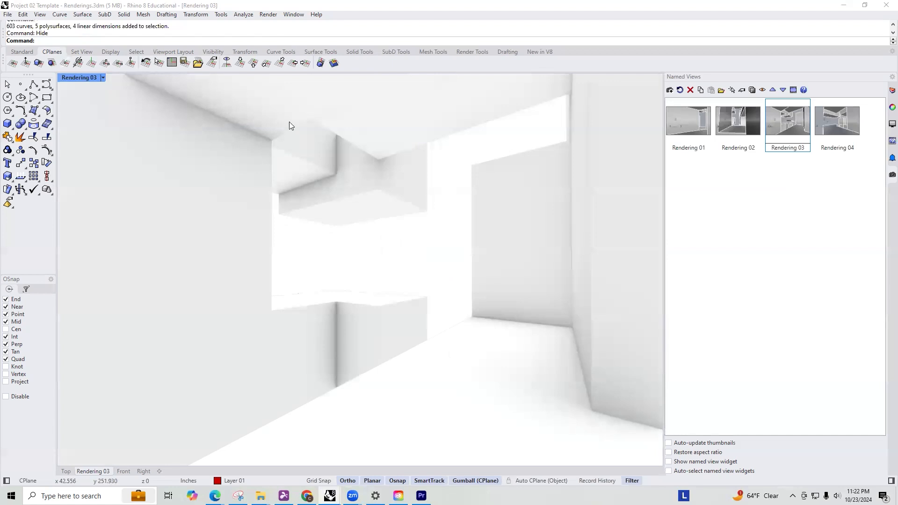
Capture the Rendering 03 view to file with the same settings and save it as Project 02 Rendering 02.png
type("ViewCaptureToFile")
key("Return")
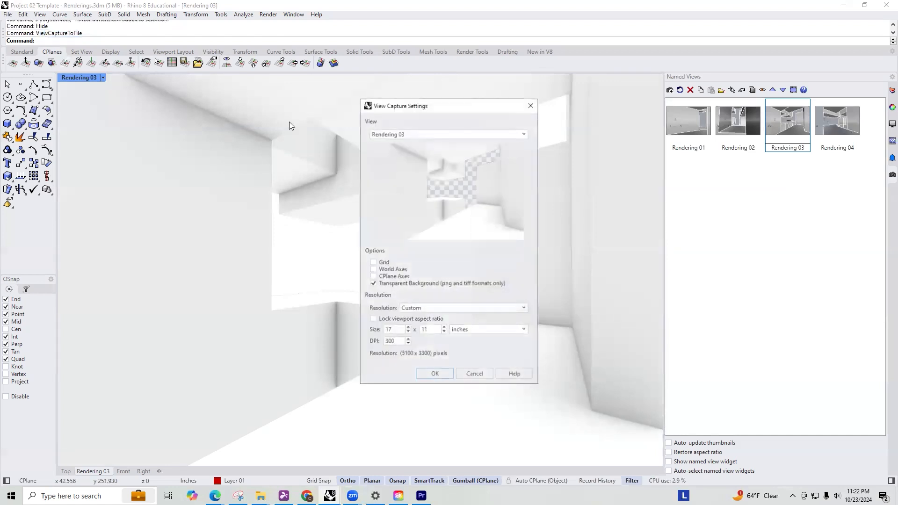
left_click(433, 374)
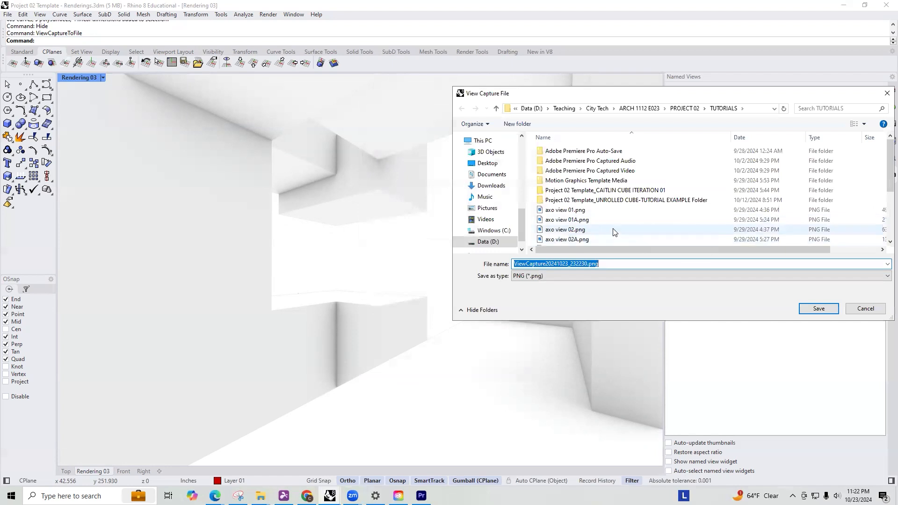
left_click(743, 139)
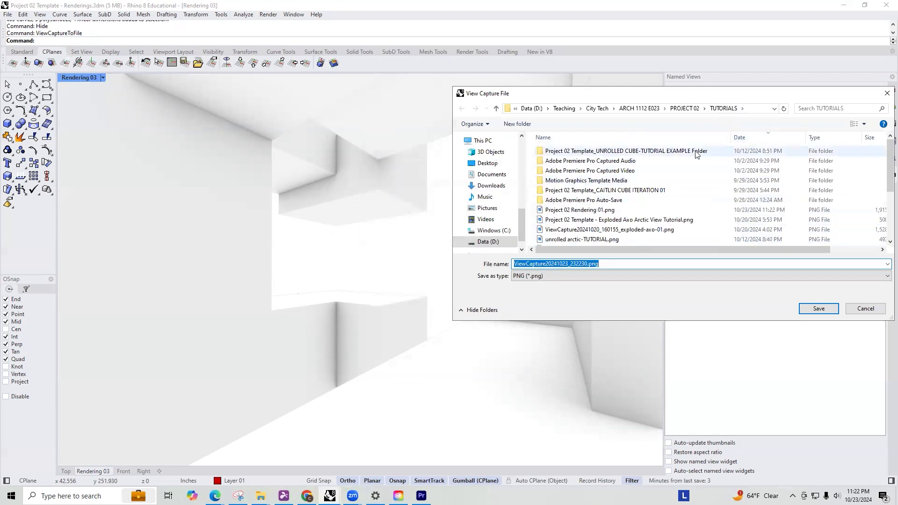
left_click(580, 210)
left_click(571, 264)
left_click(572, 264)
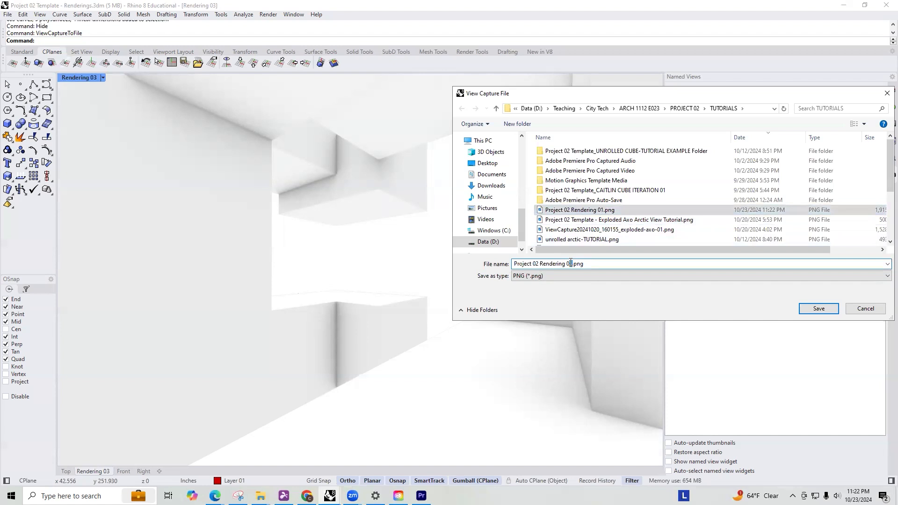
key("BackSpace")
type("2")
left_click(819, 308)
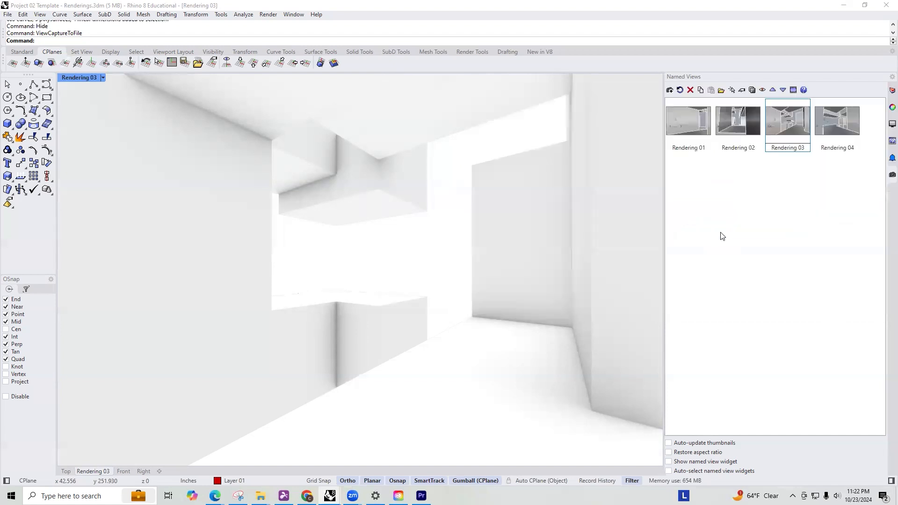
Restore the named view Rendering 02 and capture it with the same settings as Project 02 Rendering 03.png
double_click(723, 127)
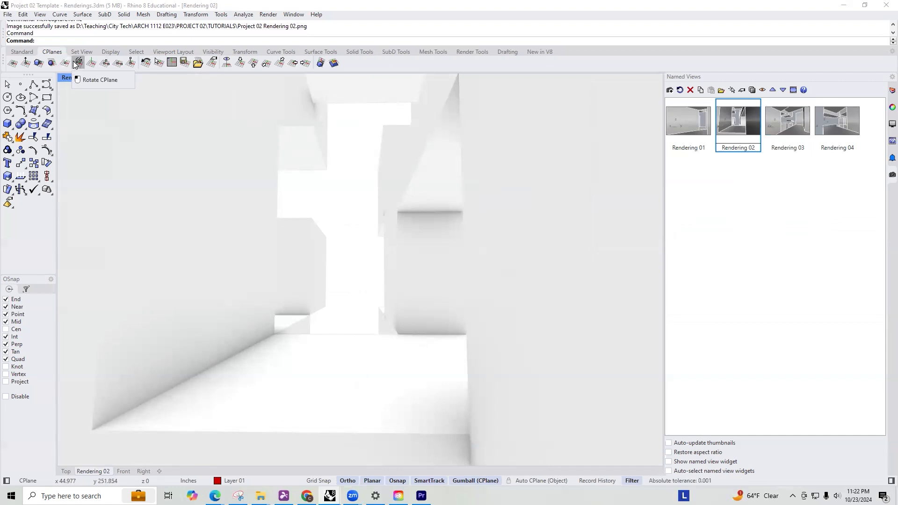
type("ViewCaptureToFile")
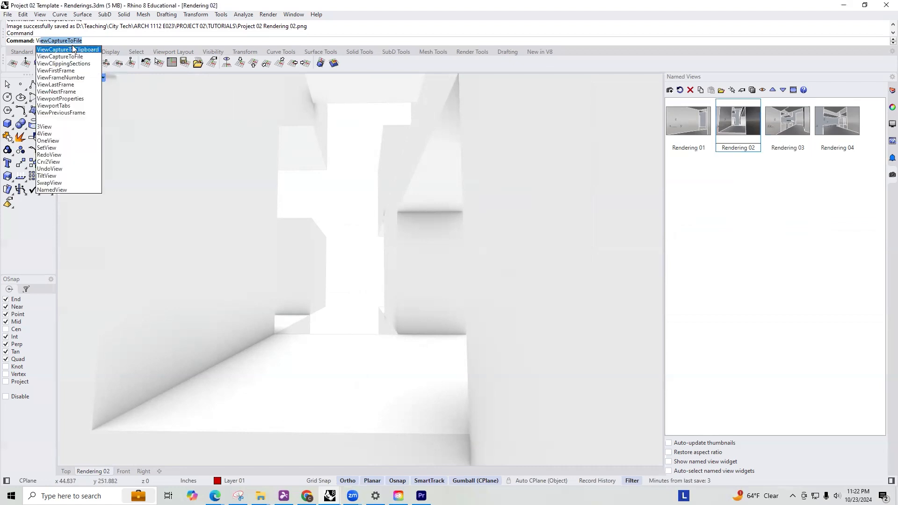
key("Return")
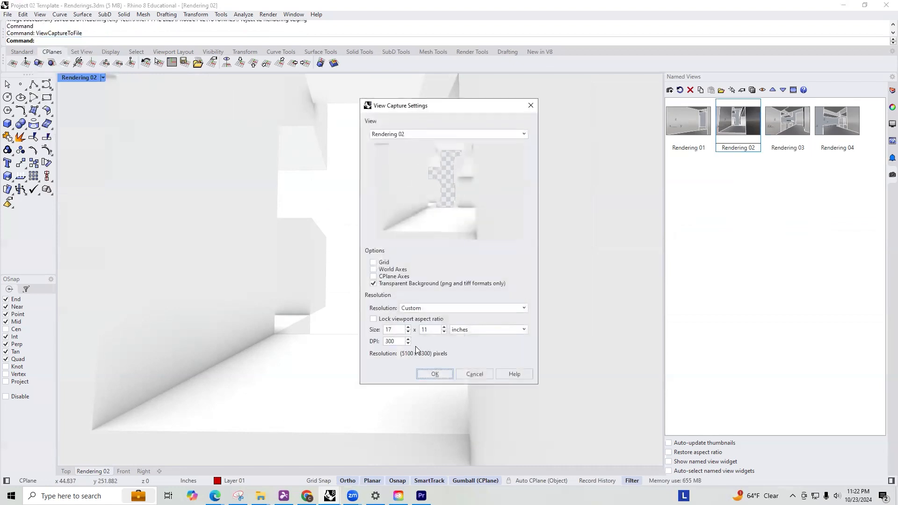
left_click(434, 374)
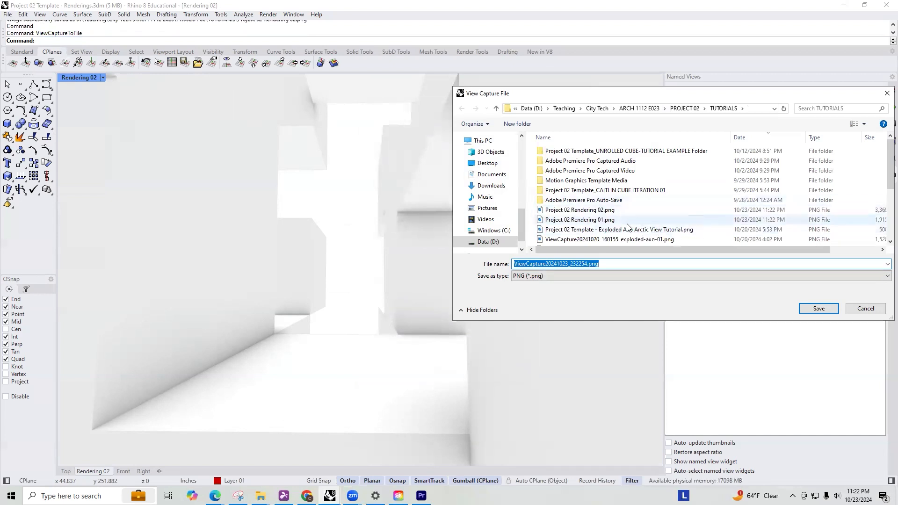
left_click(581, 210)
left_click(571, 265)
left_click(570, 265)
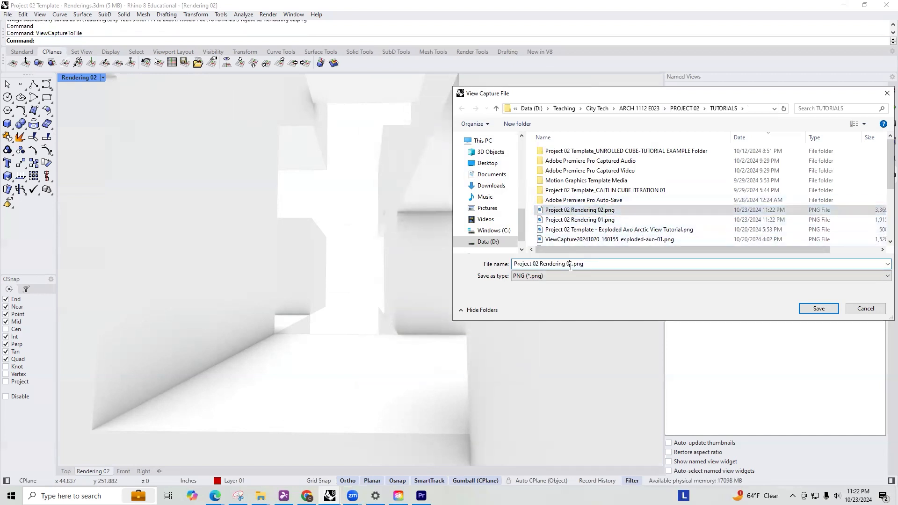
type("3")
key("Return")
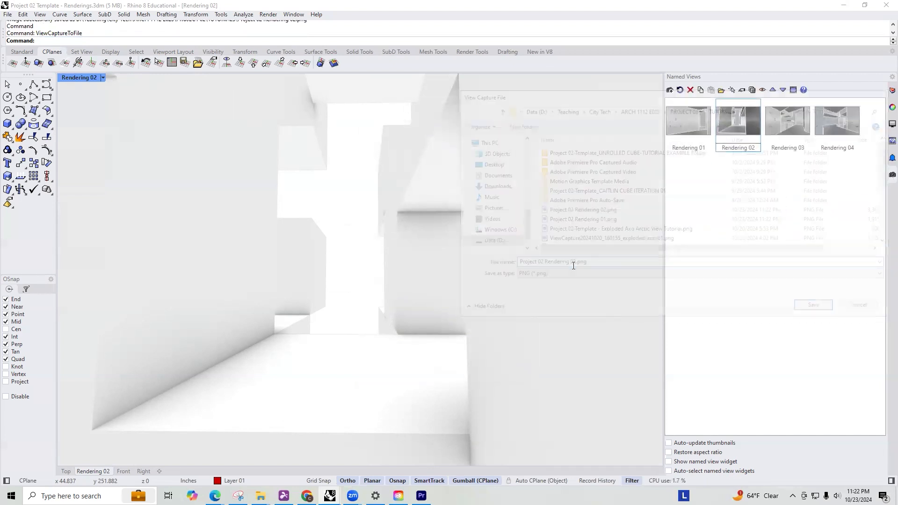
Restore the named view Rendering 01 and turn it slightly to look around the interior
double_click(707, 131)
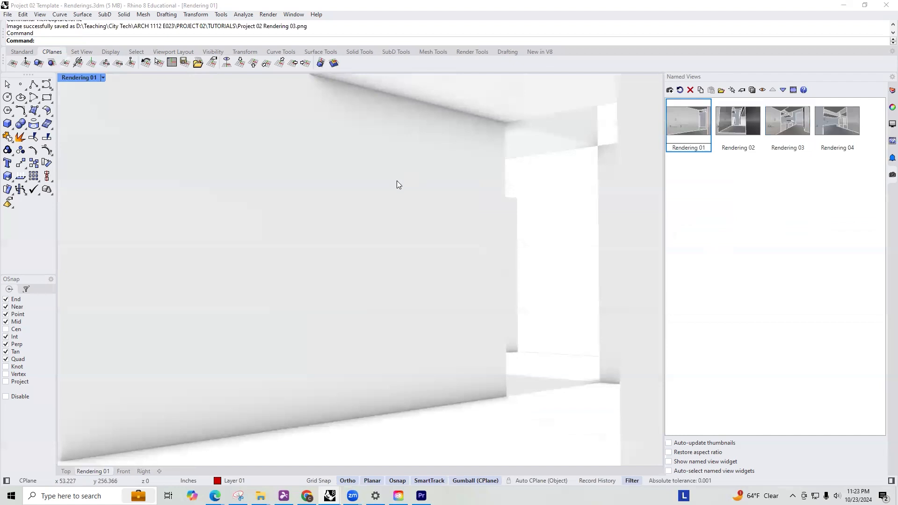
right_click_drag(476, 229, 371, 221)
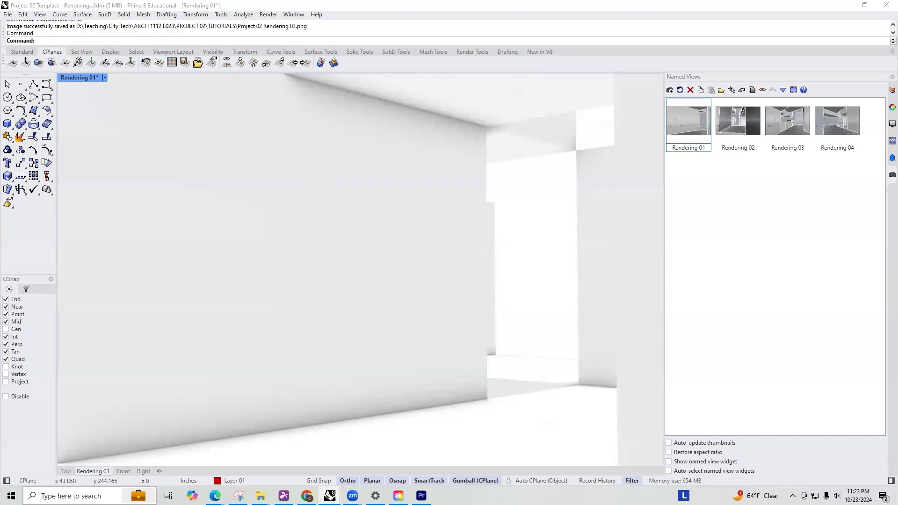
Switch to Microsoft Edge and look through the people on the Nonscandinavia silhouettes page
left_click(307, 496)
left_click(307, 496)
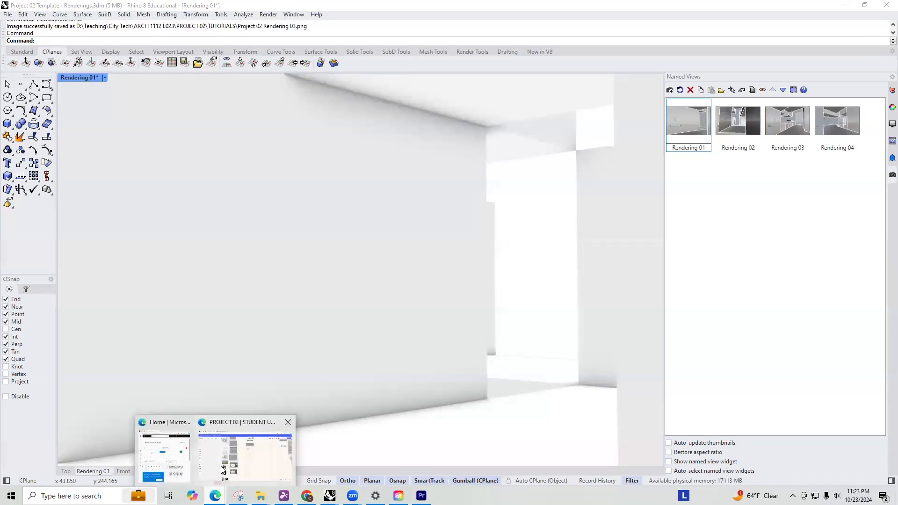
left_click(224, 470)
left_click(200, 8)
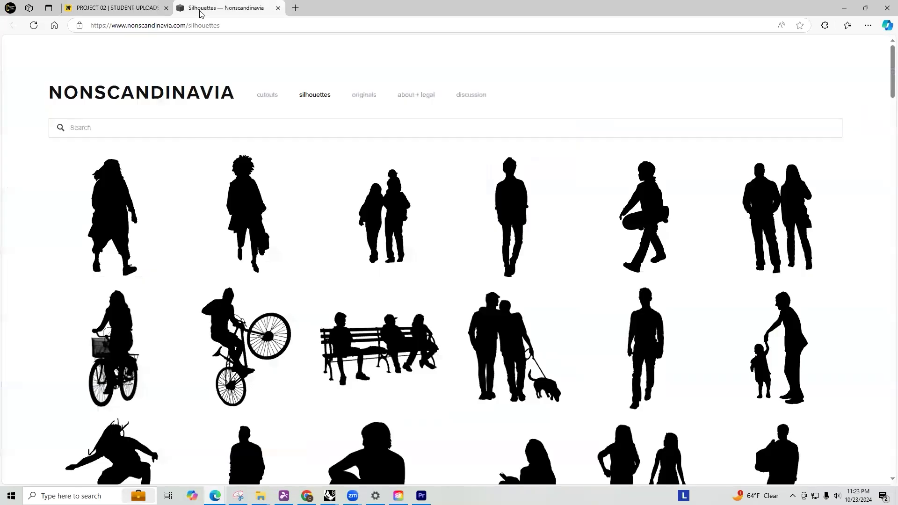
scroll(393, 261, "down", 8)
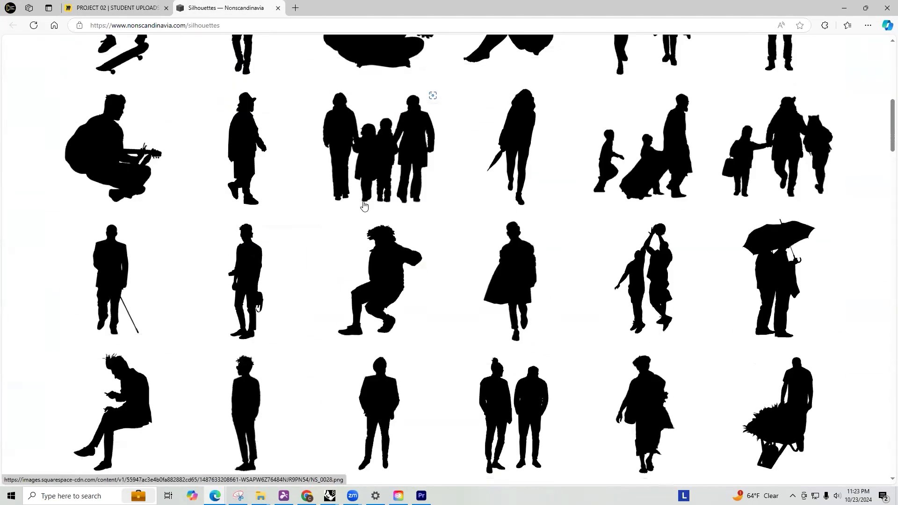
Save the crouching curly-haired figure's silhouette as Scale Figure_person sitting 01.png in the PROJECT 02 TUTORIALS folder
left_click(392, 255)
right_click(506, 204)
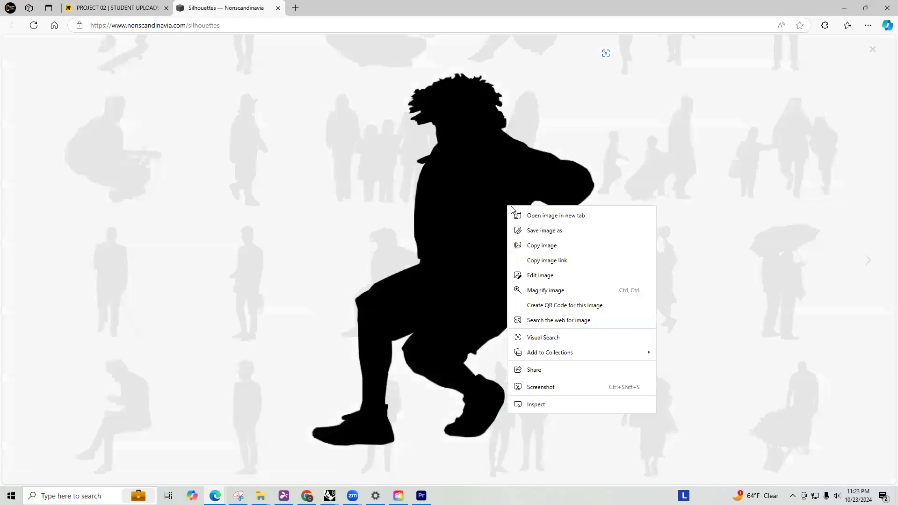
left_click(538, 230)
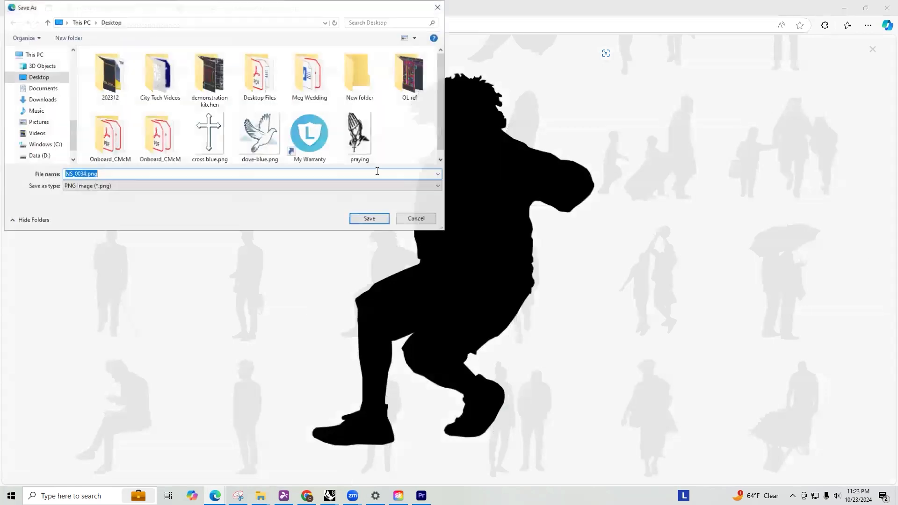
scroll(35, 75, "up", 3)
left_click(37, 62)
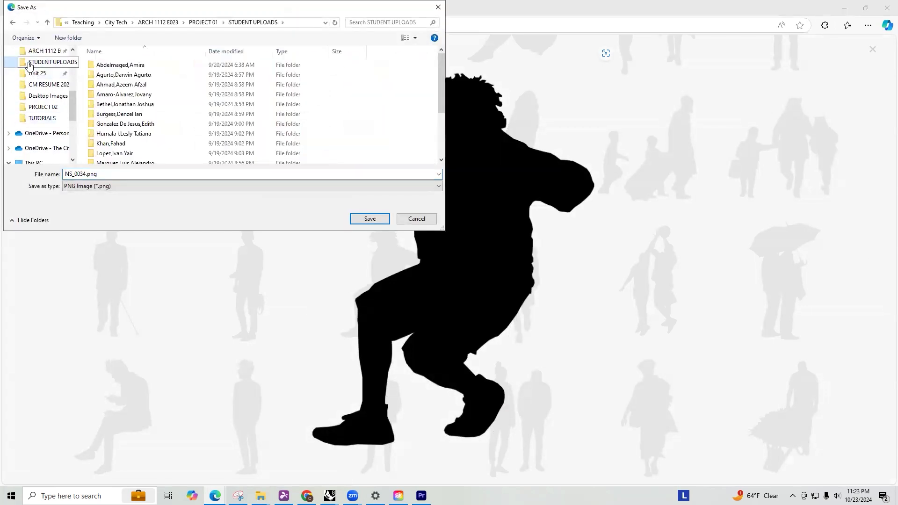
left_click(43, 51)
double_click(135, 105)
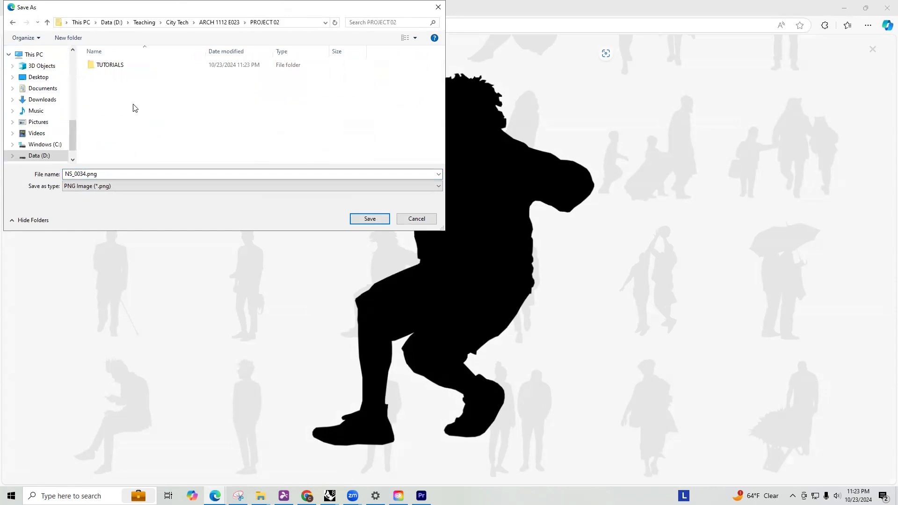
double_click(135, 66)
left_click(105, 174)
type("Per")
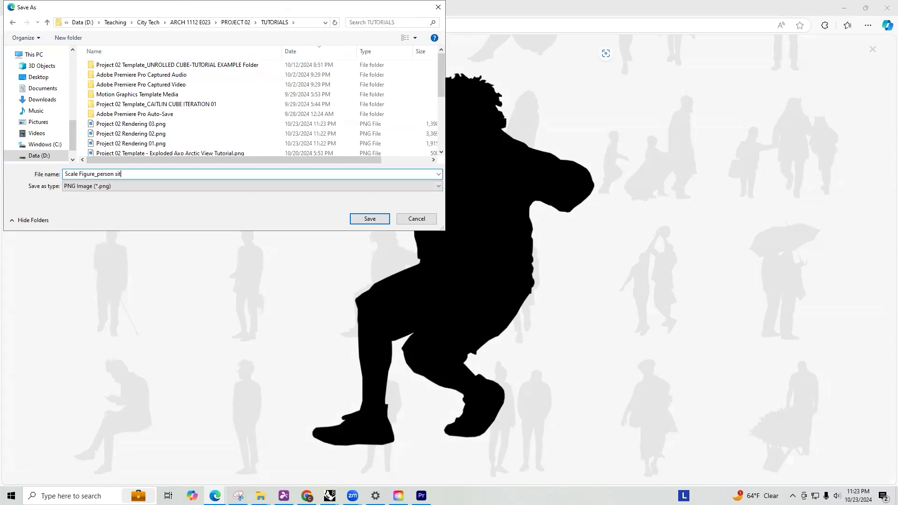
key("Return")
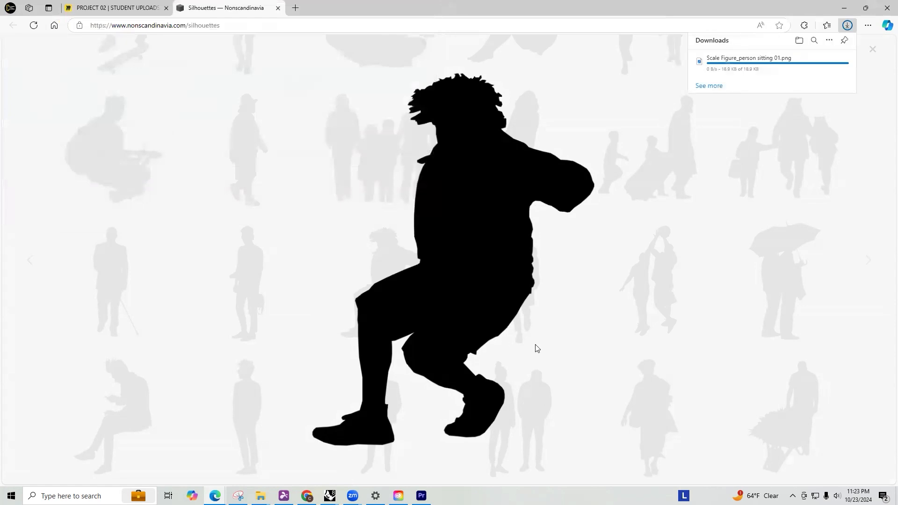
Close the enlarged silhouette and enlarge the couple walking a dog further down the page
left_click(606, 251)
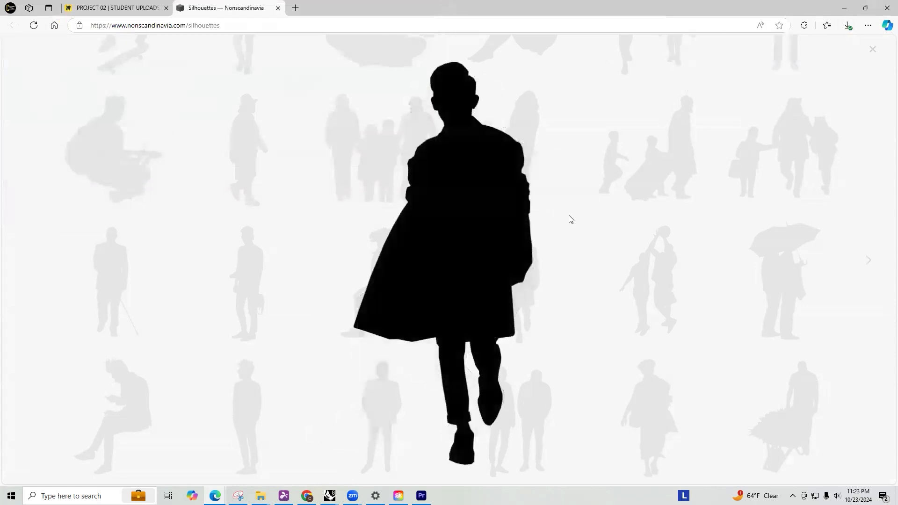
left_click(872, 49)
scroll(506, 285, "down", 7)
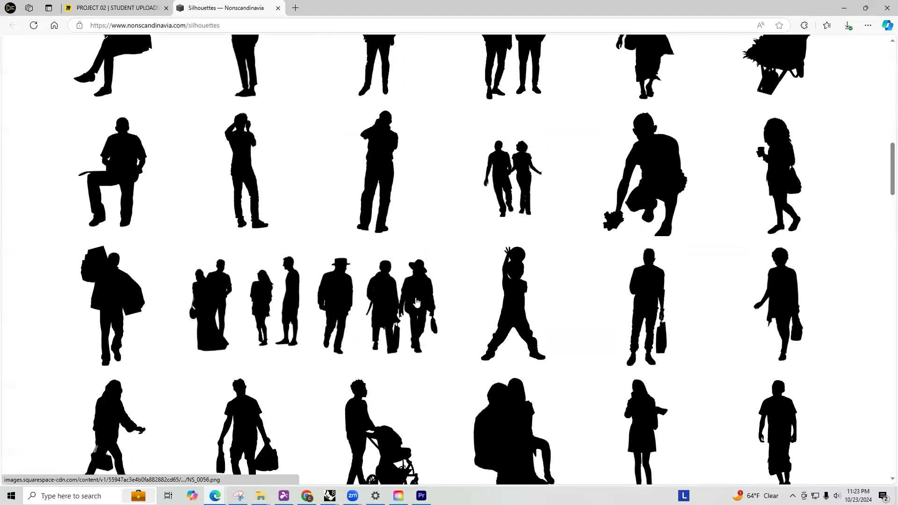
scroll(370, 305, "down", 5)
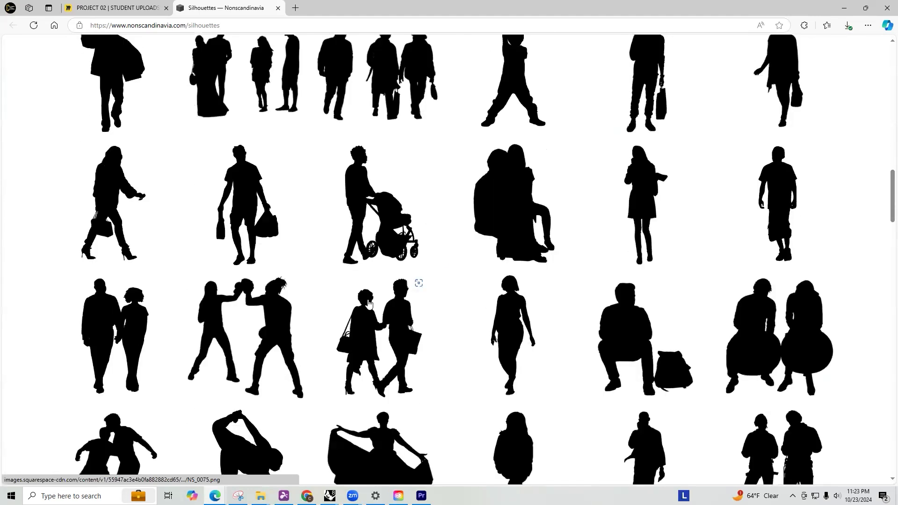
scroll(458, 309, "down", 10)
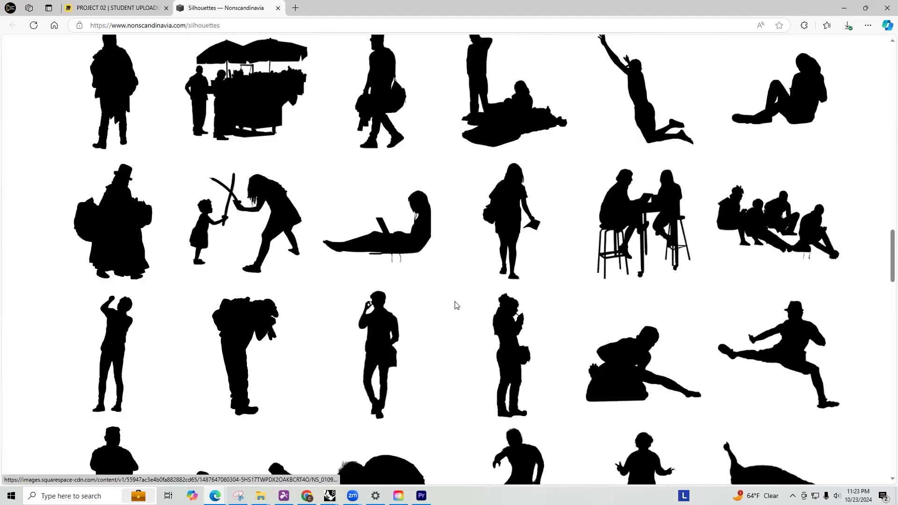
scroll(450, 306, "down", 7)
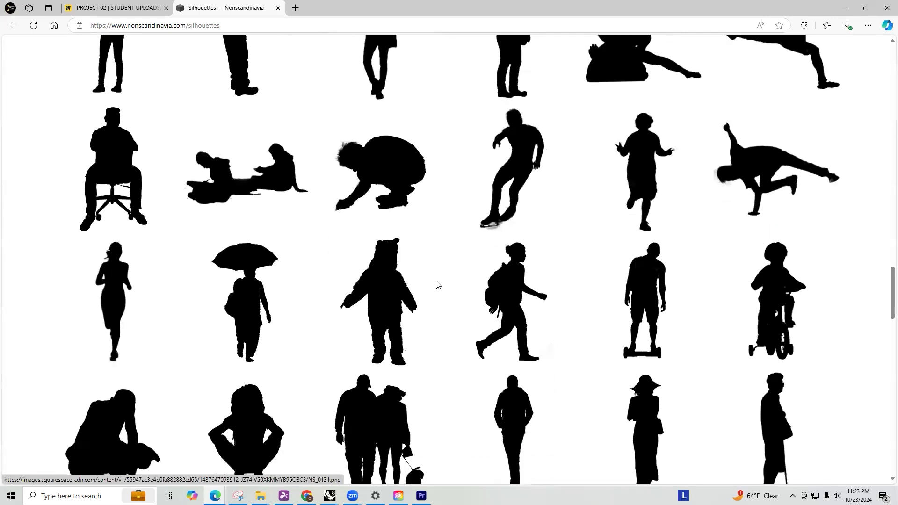
scroll(438, 285, "down", 5)
left_click(376, 196)
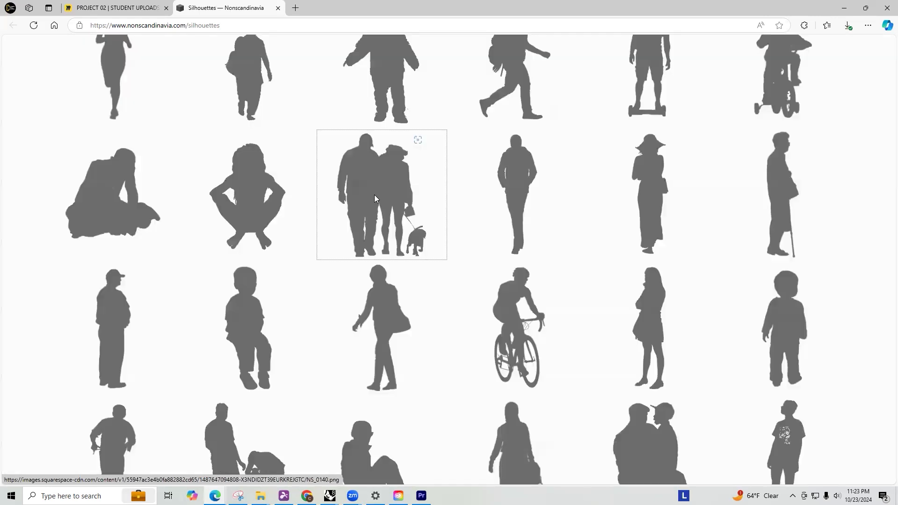
Save the dog-walking couple's image as Scale Figure_person walking dog 01.png in the TUTORIALS folder
right_click(485, 207)
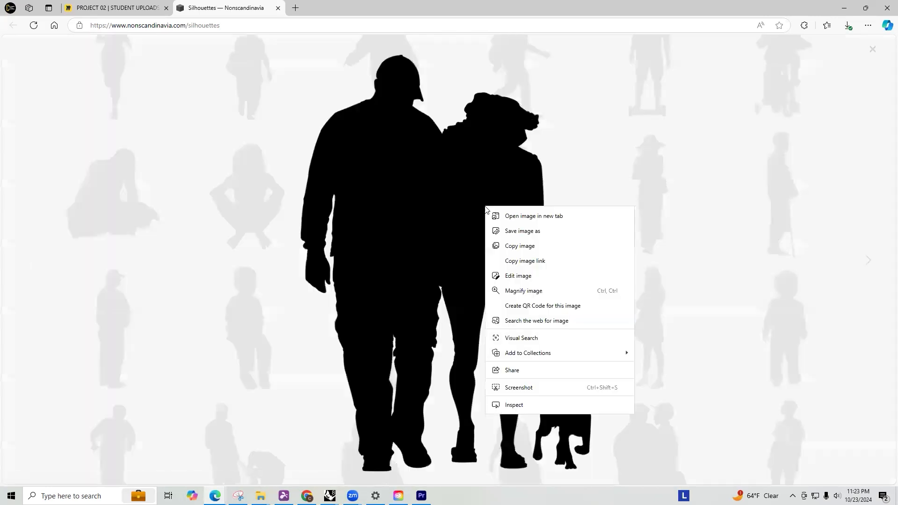
left_click(521, 240)
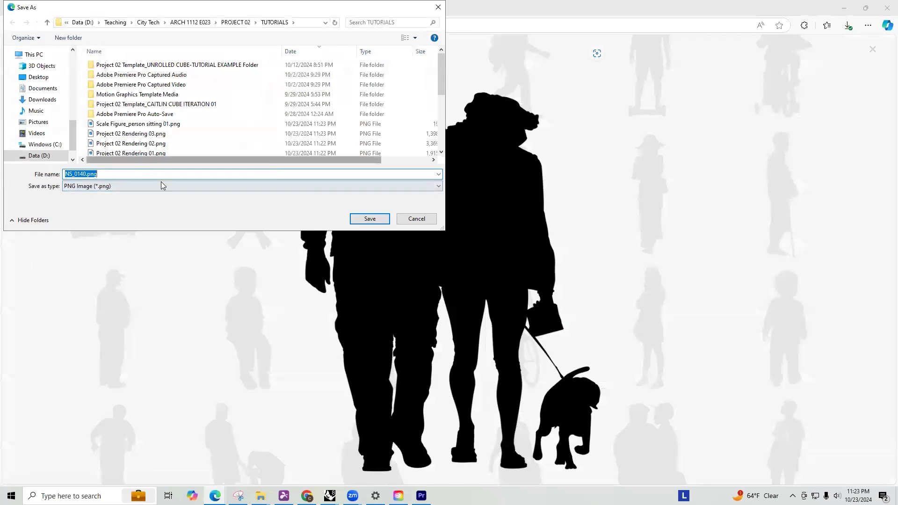
left_click(114, 124)
left_click_drag(114, 174, 119, 175)
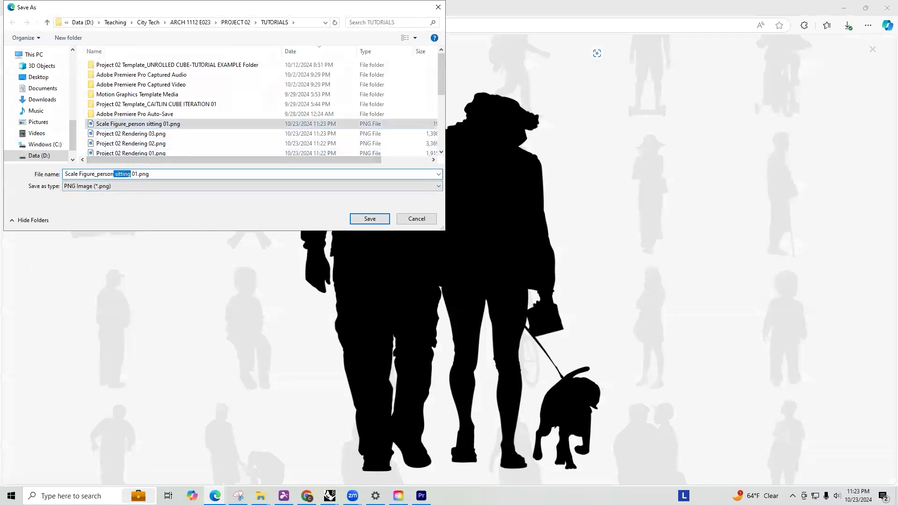
type("walking dohg")
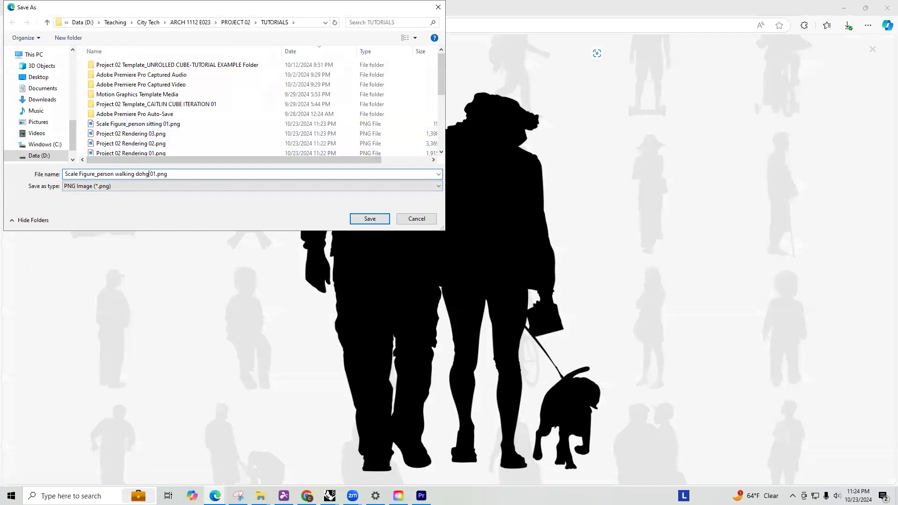
key("BackSpace")
type("g")
left_click(370, 219)
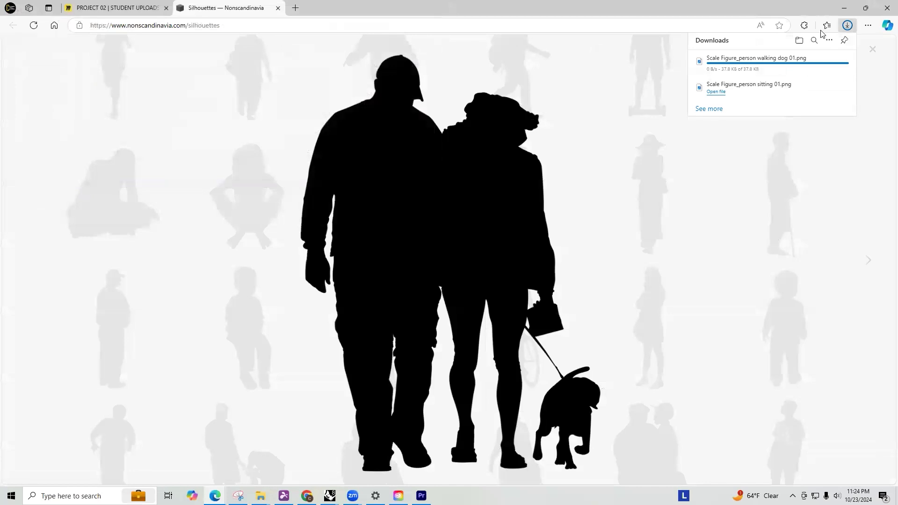
Search Windows for Adobe Photoshop 2025 and launch it
key("super+s")
type("pho")
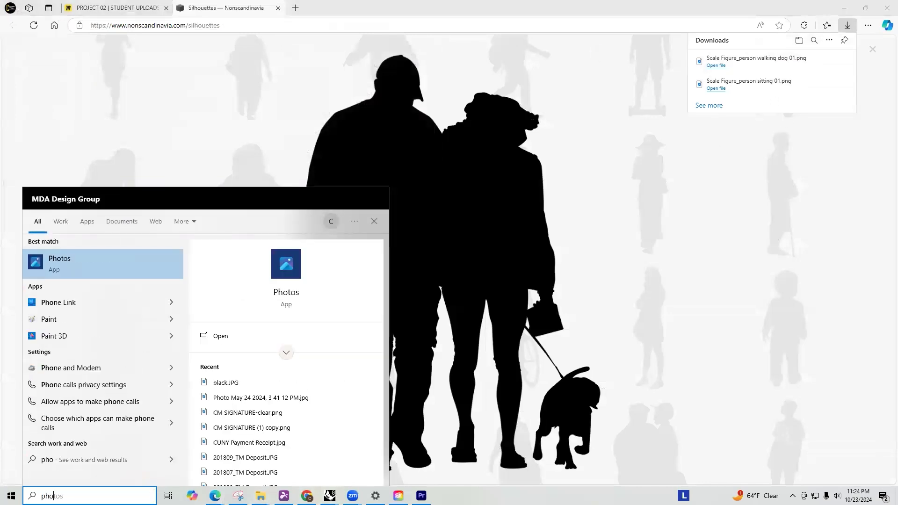
type("to")
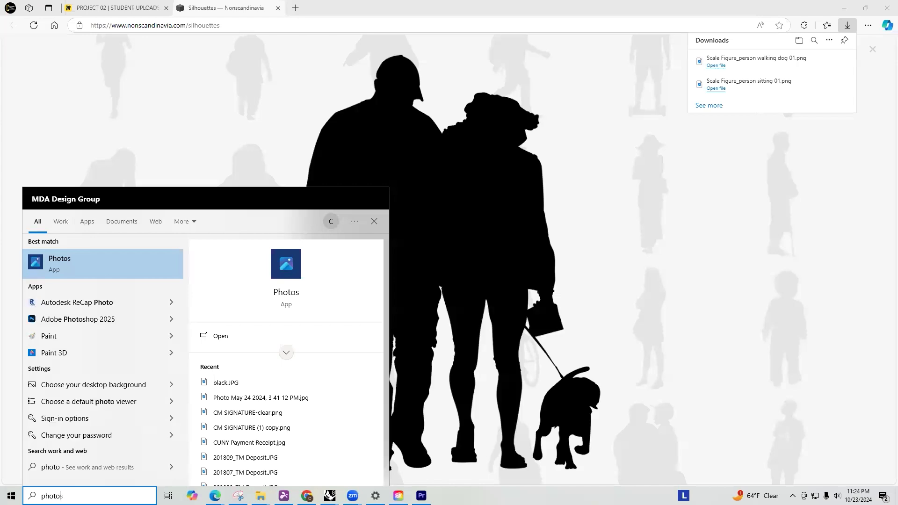
key("Down")
key("Down")
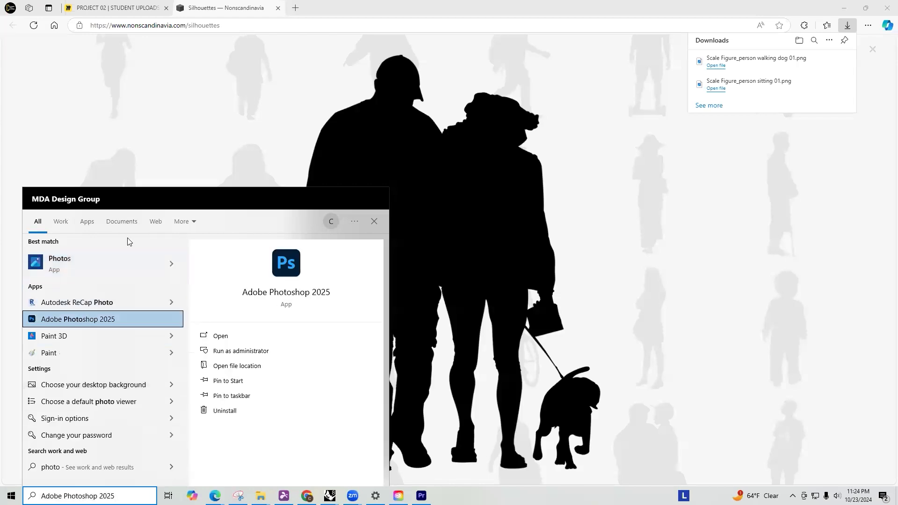
left_click(76, 321)
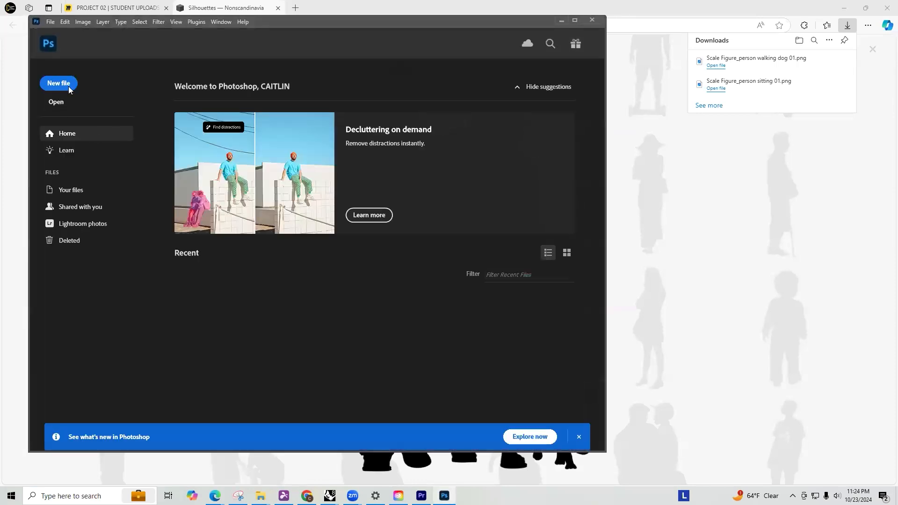
Create a new document 17 inches wide and 11 inches high at 300 pixels/inch, in CMYK Color with a white background
left_click(68, 87)
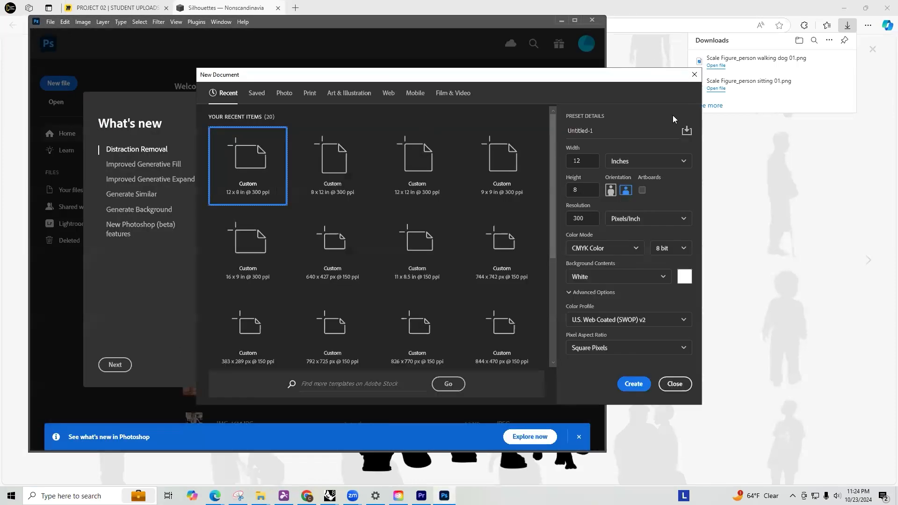
left_click(638, 162)
left_click(592, 162)
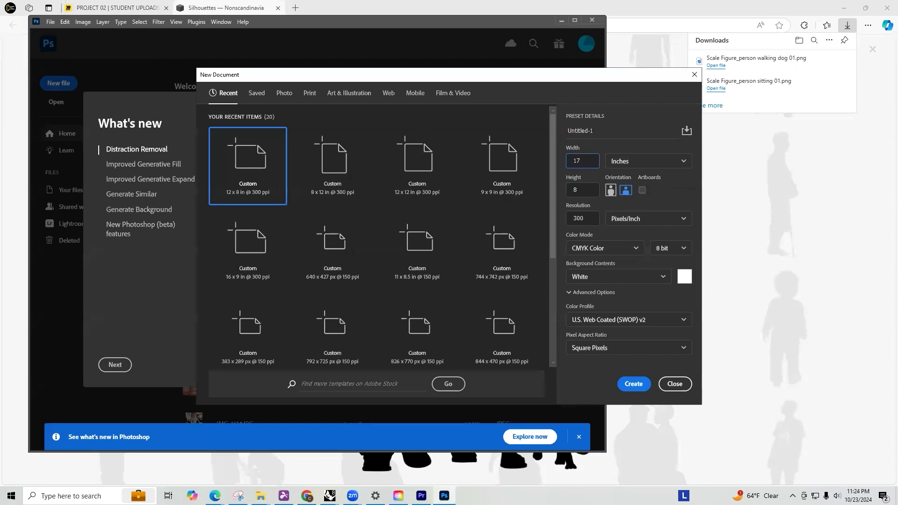
left_click(597, 188)
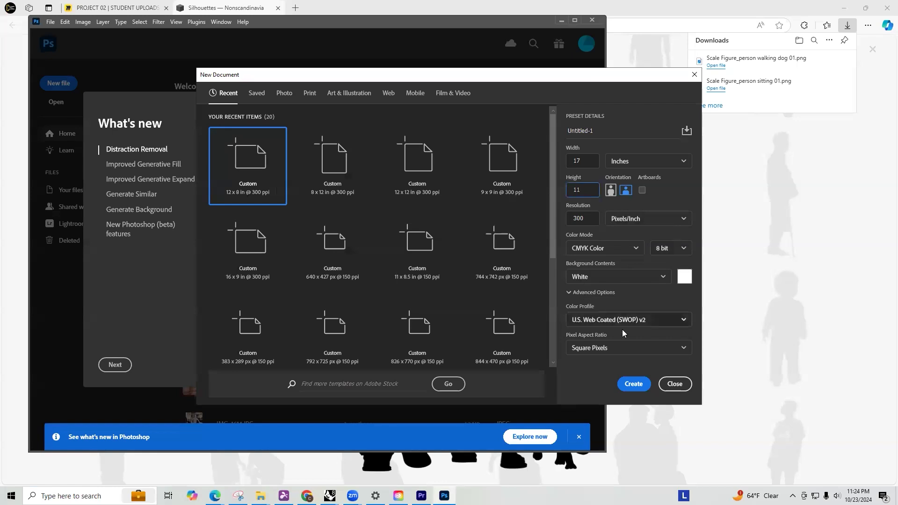
left_click(633, 384)
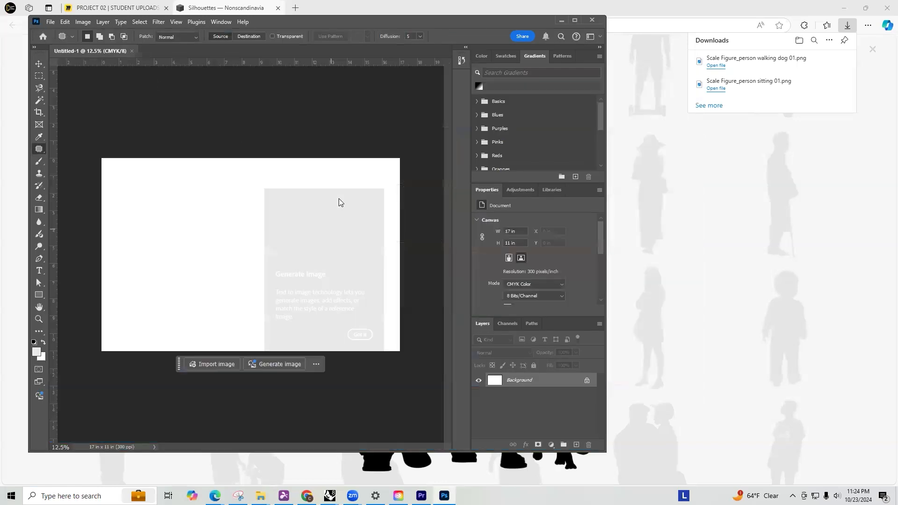
Dismiss the Generate Image and canvas rotation tips and hide the contextual bar below the canvas
left_click(360, 335)
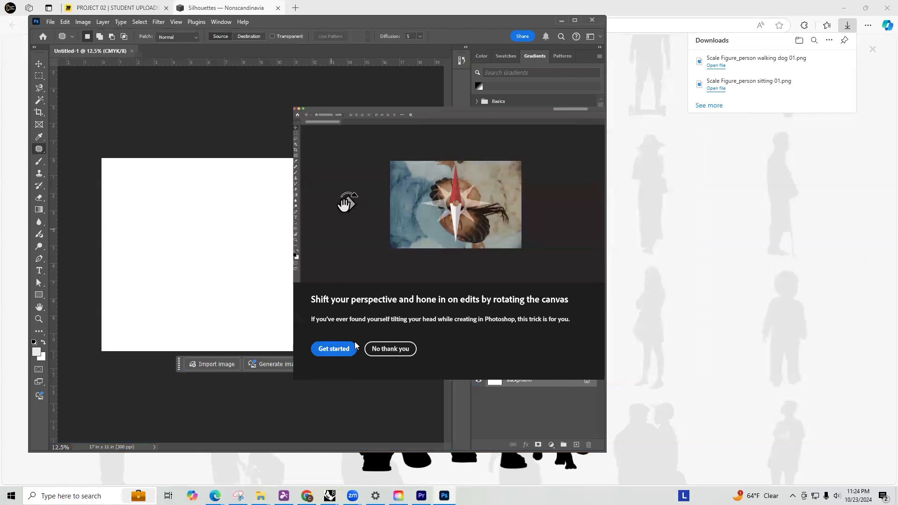
left_click(390, 349)
left_click(316, 364)
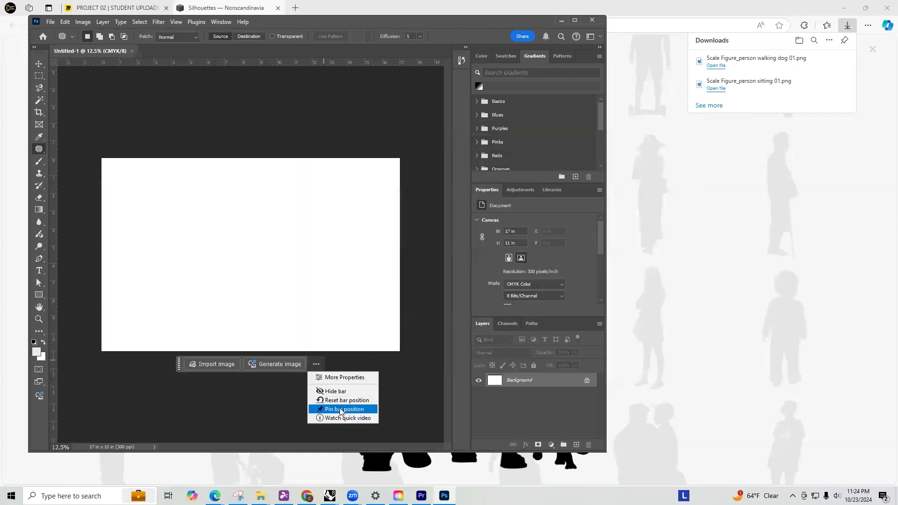
left_click(336, 391)
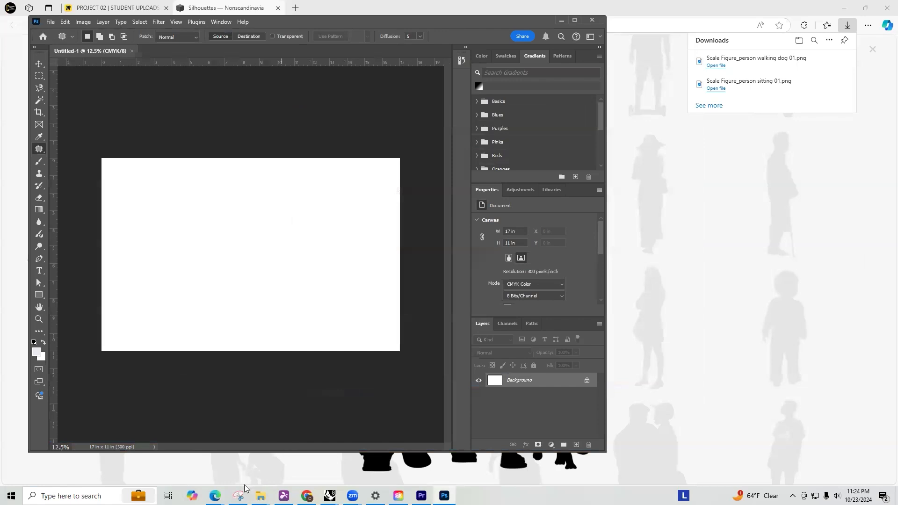
Place Project 02 Rendering 01, 02 and 03 from the TUTORIALS folder onto the canvas at full canvas size
mouse_move(258, 492)
left_click(309, 449)
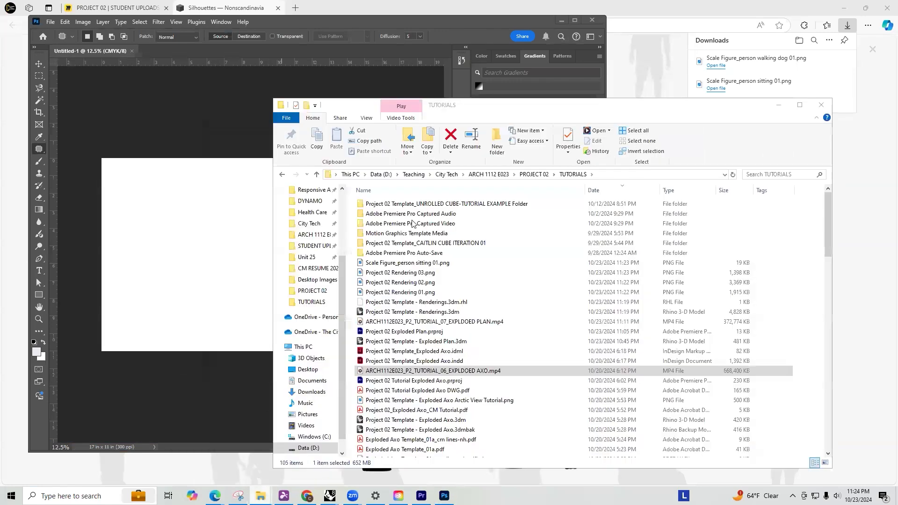
left_click(369, 273)
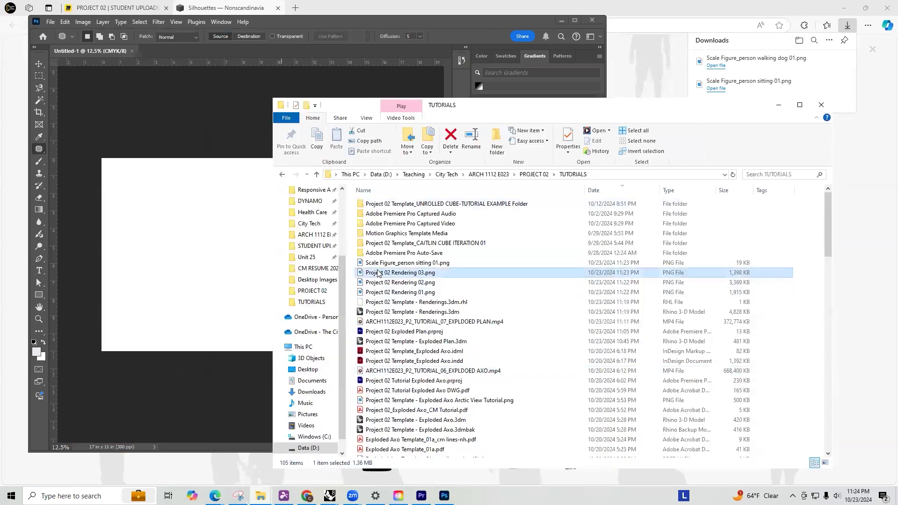
left_click(378, 295, "shift")
left_click_drag(378, 295, 210, 278)
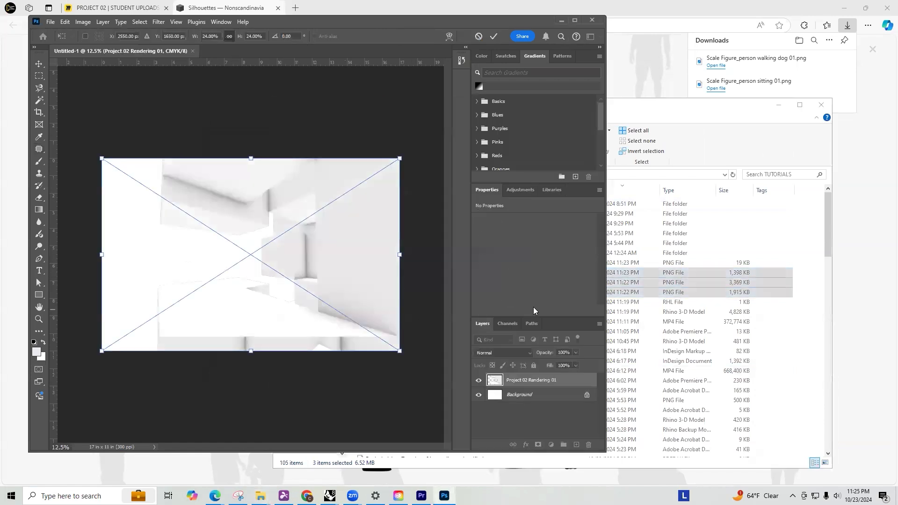
left_click(674, 262)
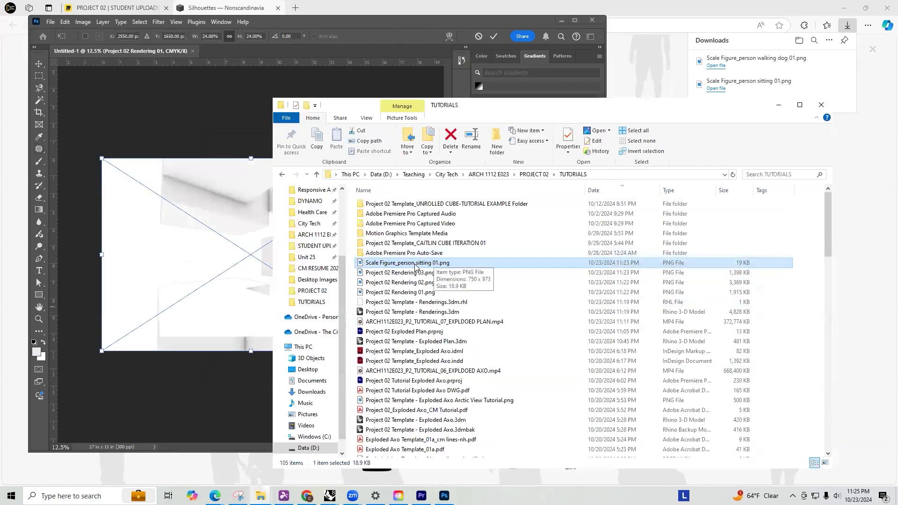
left_click_drag(393, 265, 209, 234)
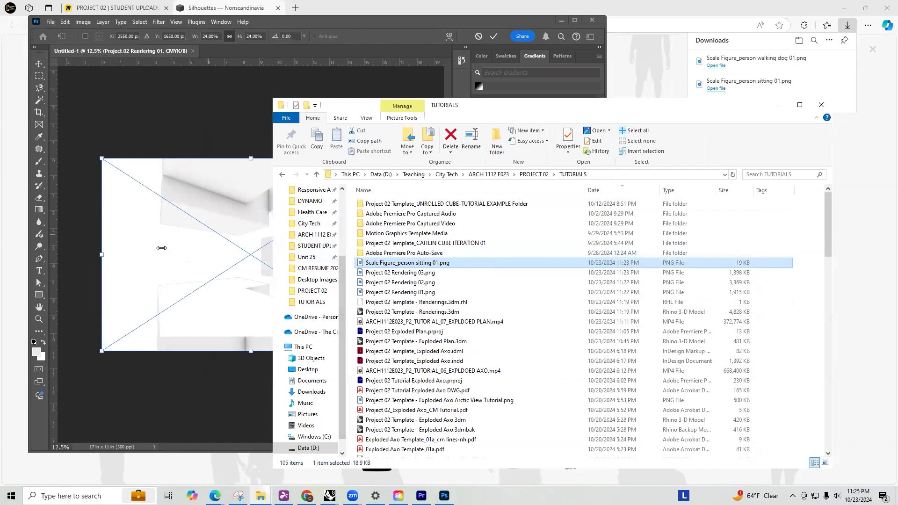
left_click(187, 133)
left_click(42, 66)
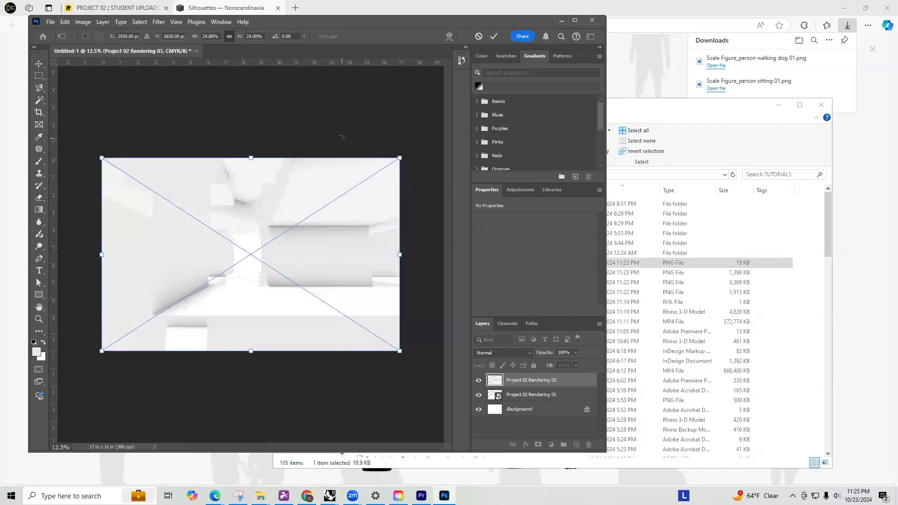
key("Return")
key("Return")
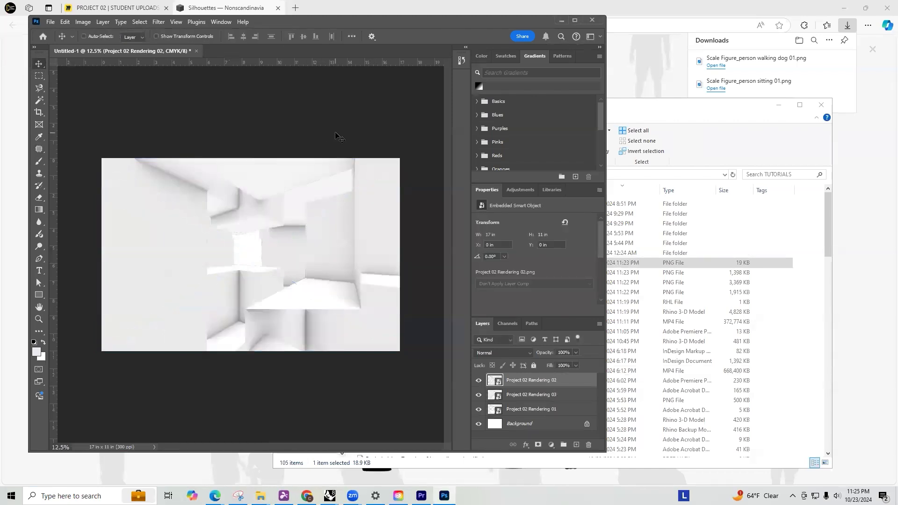
Place the Scale Figure_person sitting 01.png and Scale Figure_person walking dog 01.png silhouettes from the TUTORIALS folder over the interior rendering
left_click(677, 135)
left_click_drag(337, 236, 197, 189)
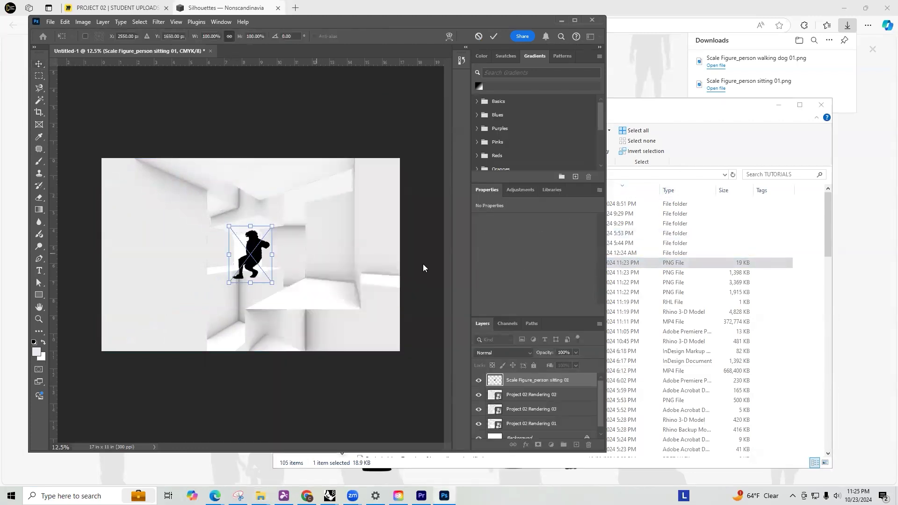
left_click(787, 293)
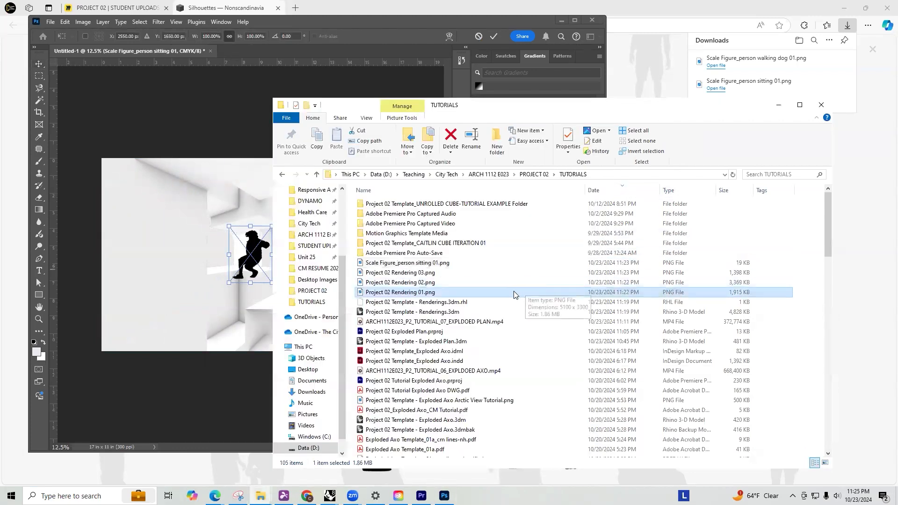
left_click(590, 195)
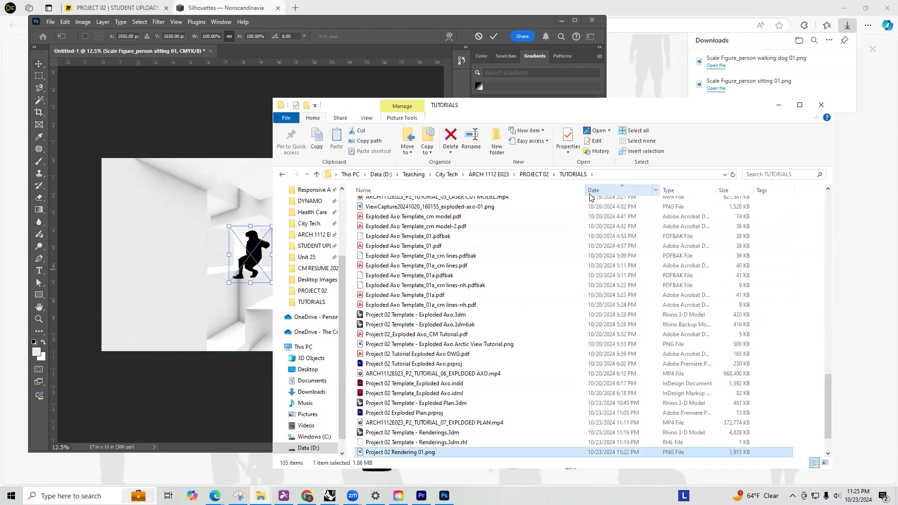
left_click(590, 192)
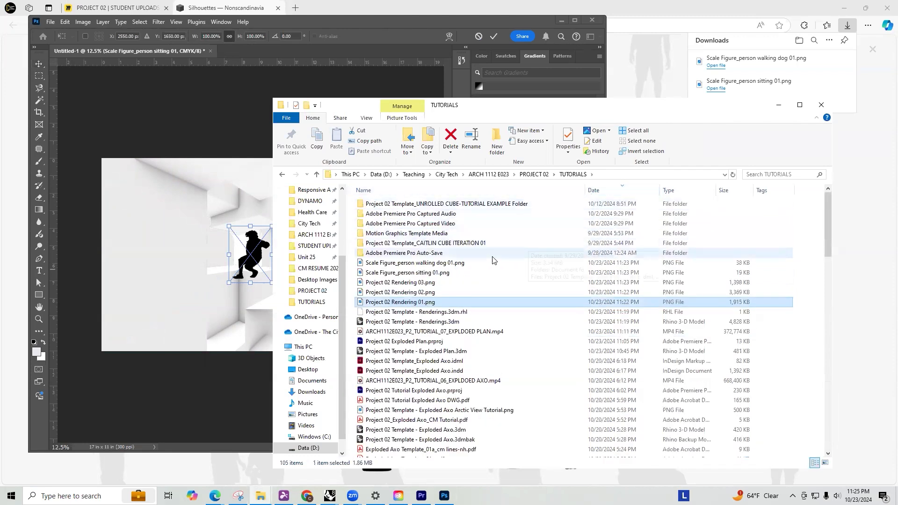
left_click_drag(427, 266, 211, 197)
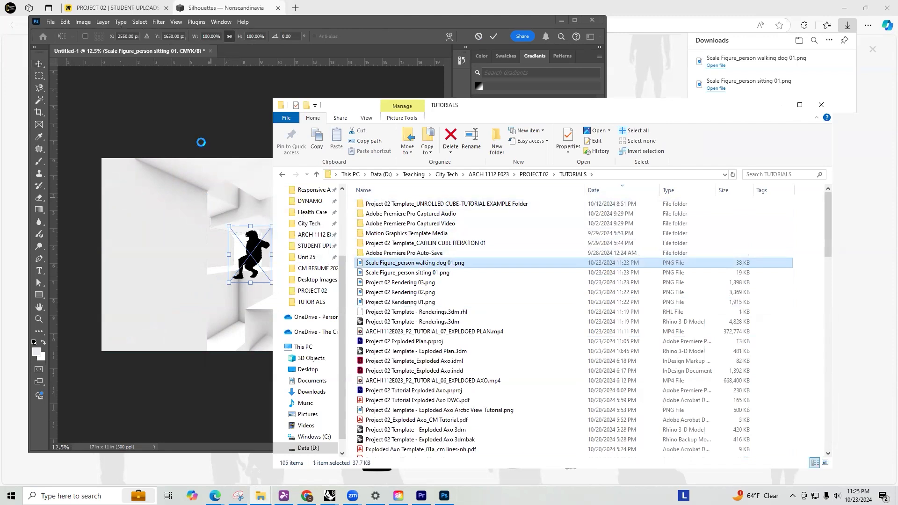
key("Return")
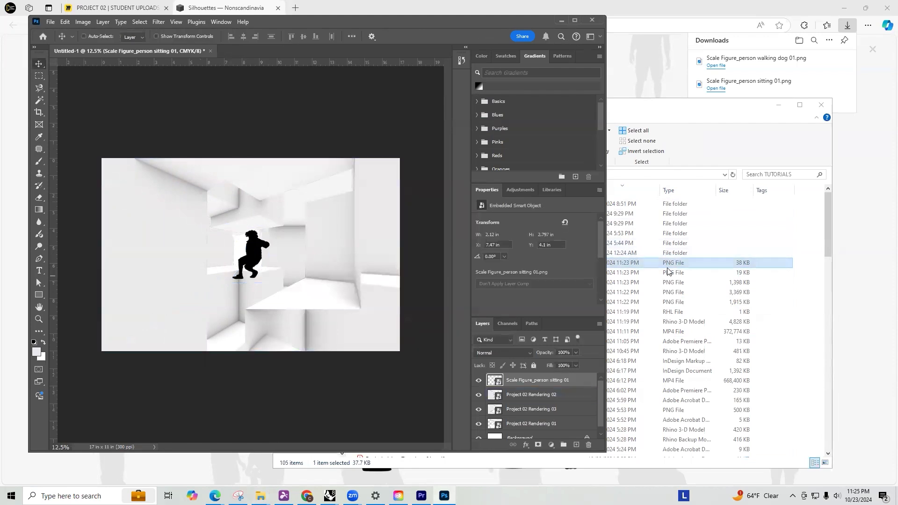
left_click_drag(666, 270, 314, 266)
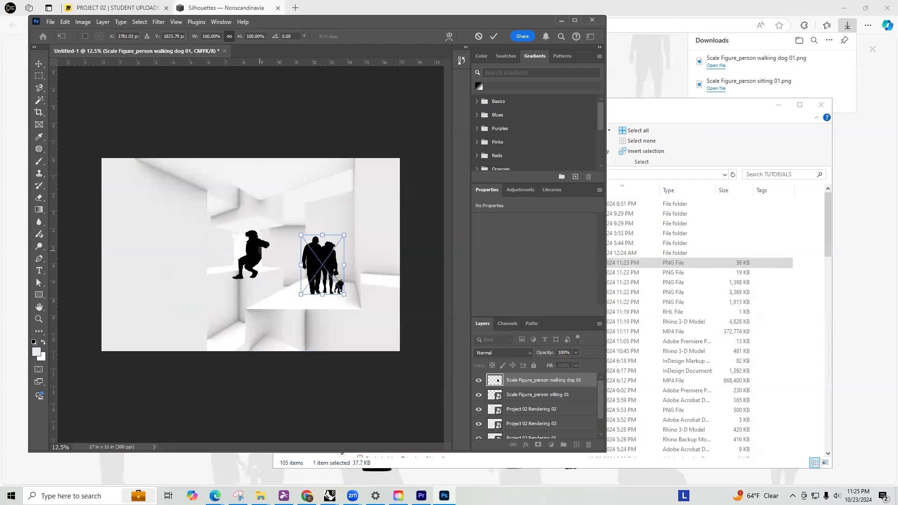
left_click(261, 253, "ctrl")
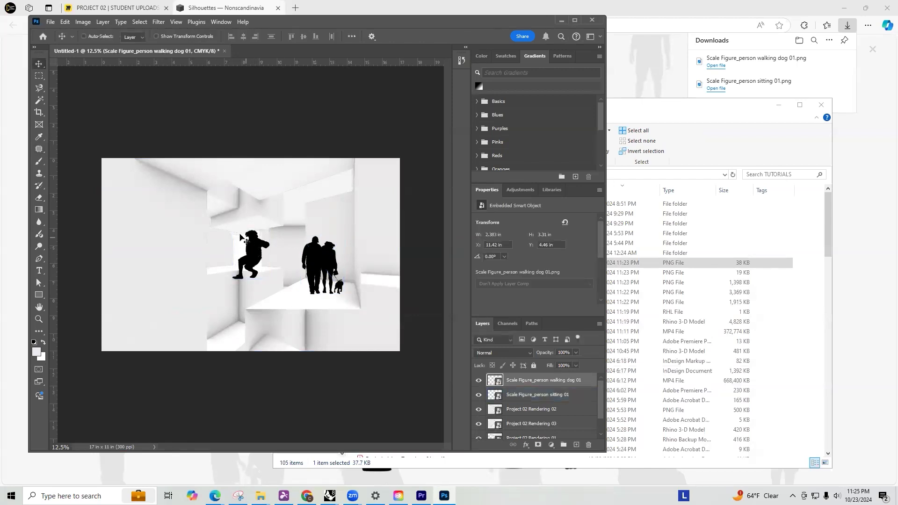
Lock the Project 02 Rendering 02, 03 and 01 layers and leave both scale-figure layers unlocked
left_click(257, 250, "ctrl")
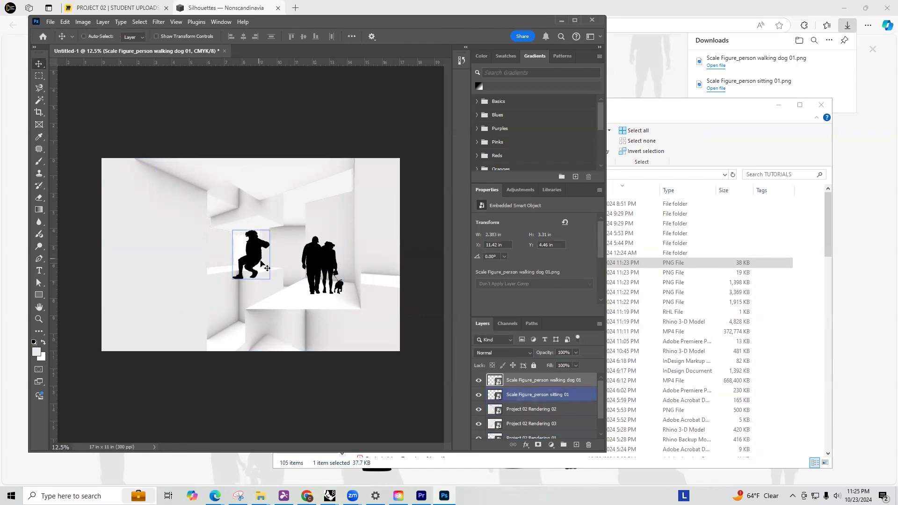
left_click(582, 395)
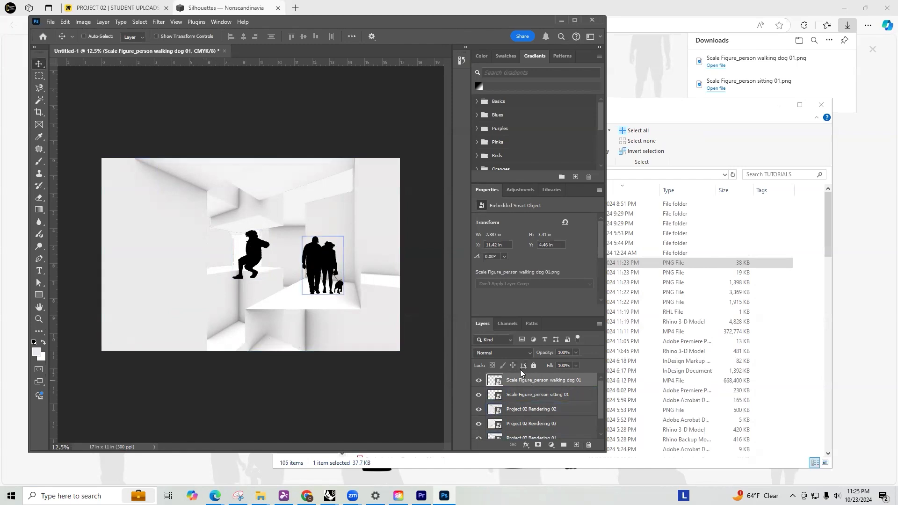
left_click(533, 366)
left_click(533, 368)
left_click(531, 410)
left_click(533, 366)
left_click(592, 427)
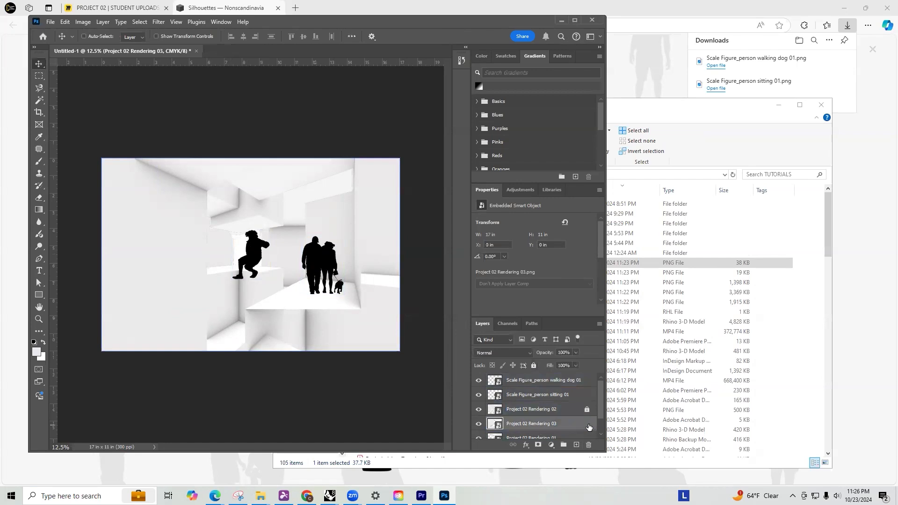
left_click(534, 366)
scroll(549, 421, "down", 1)
left_click(549, 421)
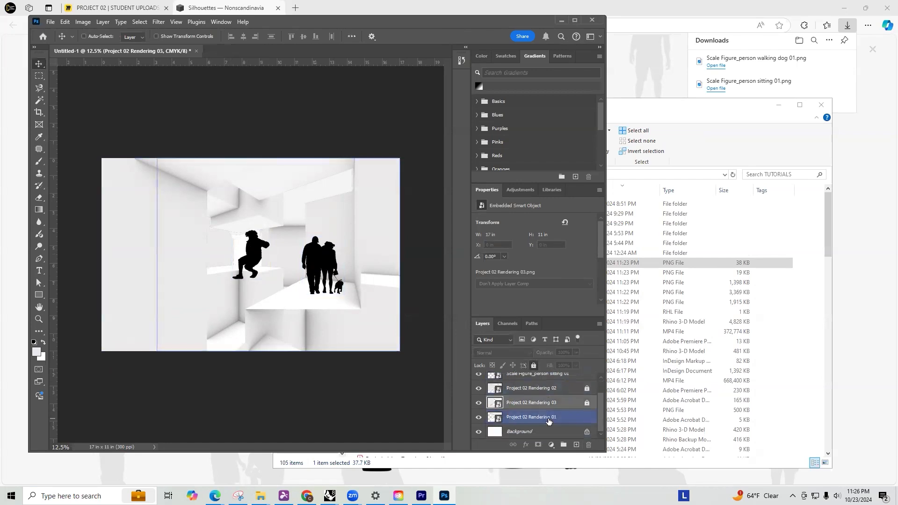
left_click(534, 366)
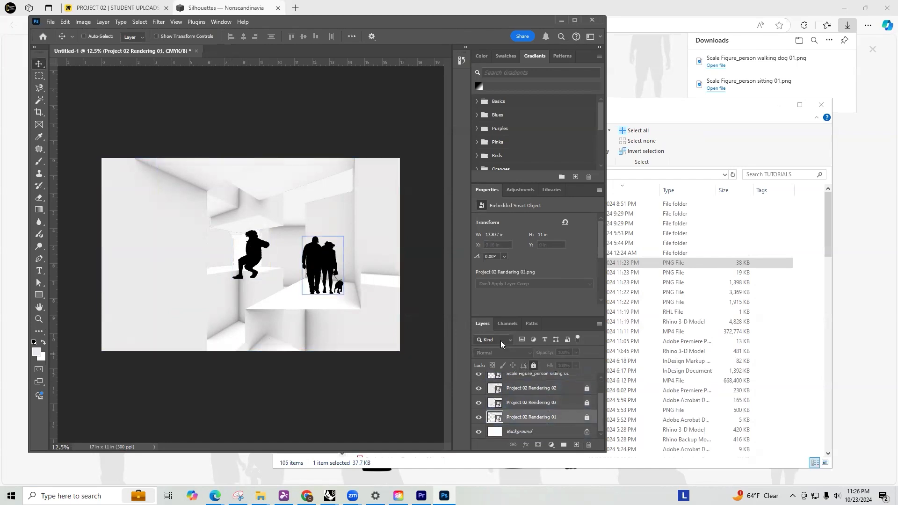
Scale the sitting figure down proportionally to about 66% on the ledge in the middle of the rendering
left_click_drag(274, 269, 277, 227)
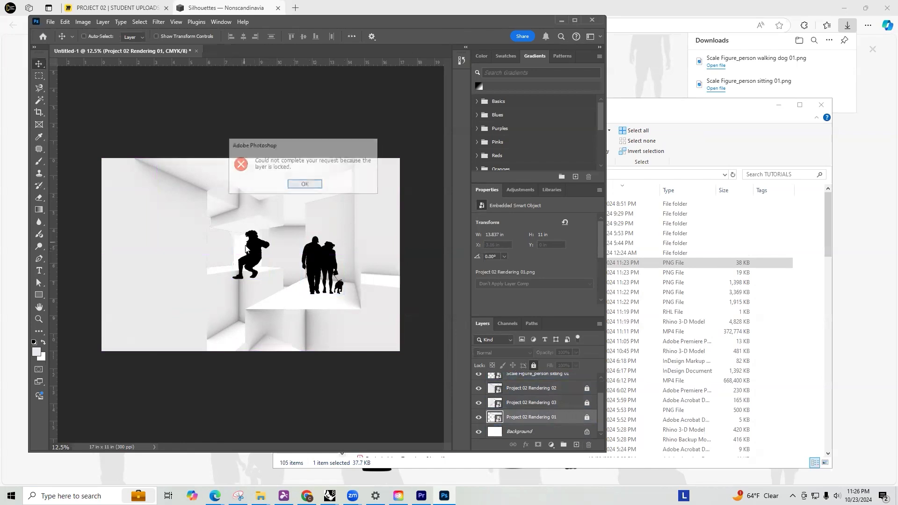
left_click(305, 184)
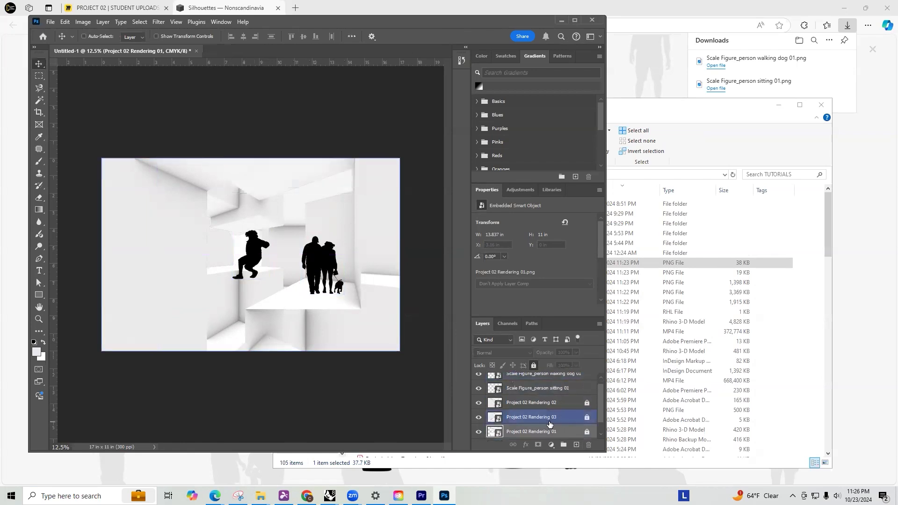
scroll(543, 393, "up", 1)
left_click(543, 395)
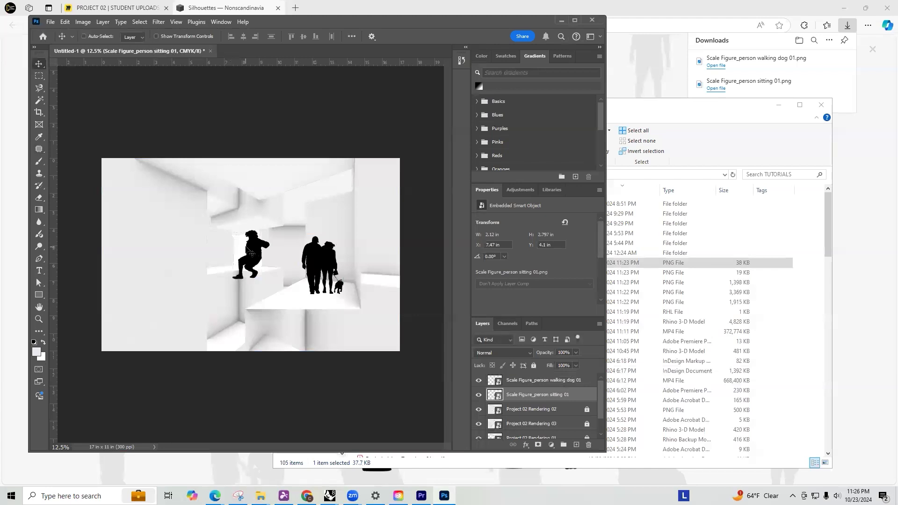
key("ctrl+t")
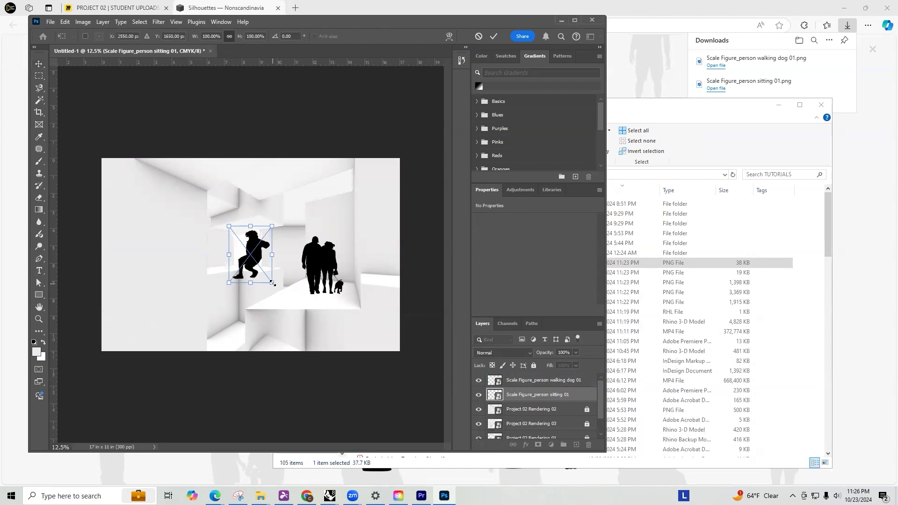
left_click_drag(273, 283, 256, 272, "shift")
key("ctrl+z")
key("Return")
Enlarge the dog-walking couple to about 121% and shift it slightly downward on the white platform
left_click(323, 276, "ctrl")
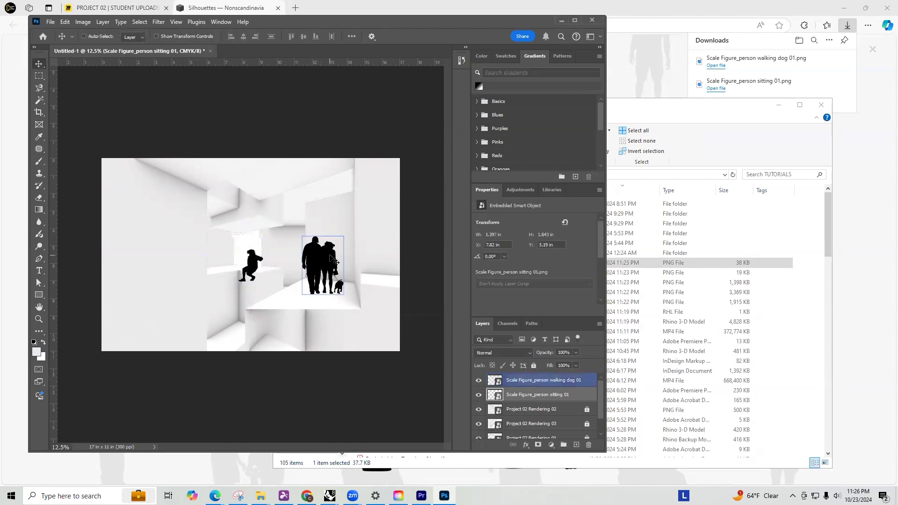
key("ctrl+t")
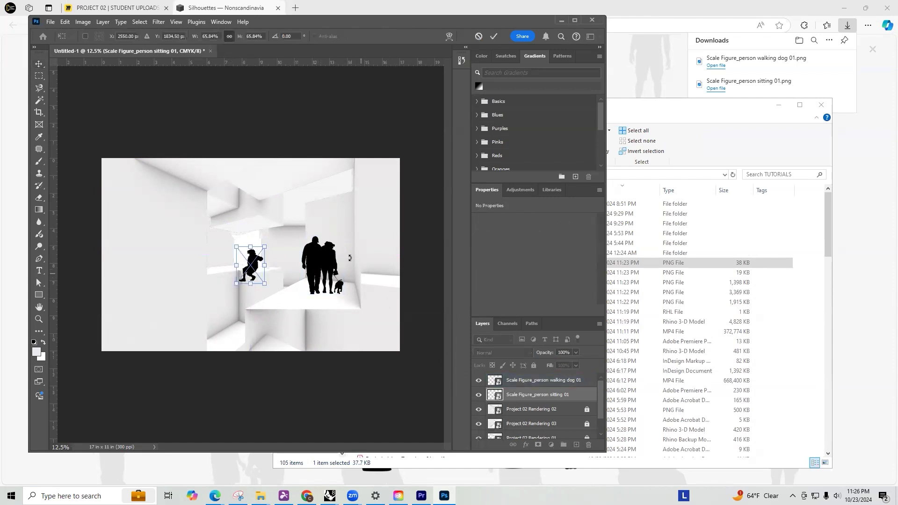
key("Return")
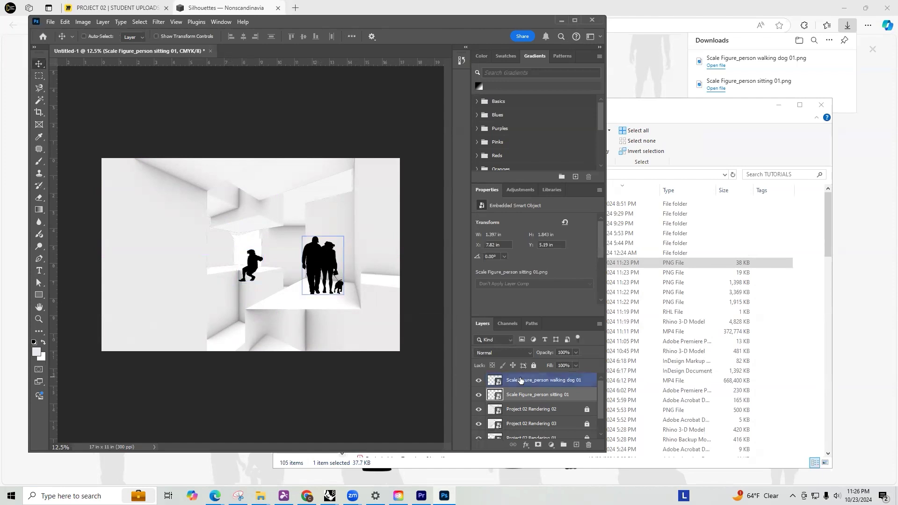
left_click(321, 272, "ctrl")
left_click_drag(345, 235, 352, 224)
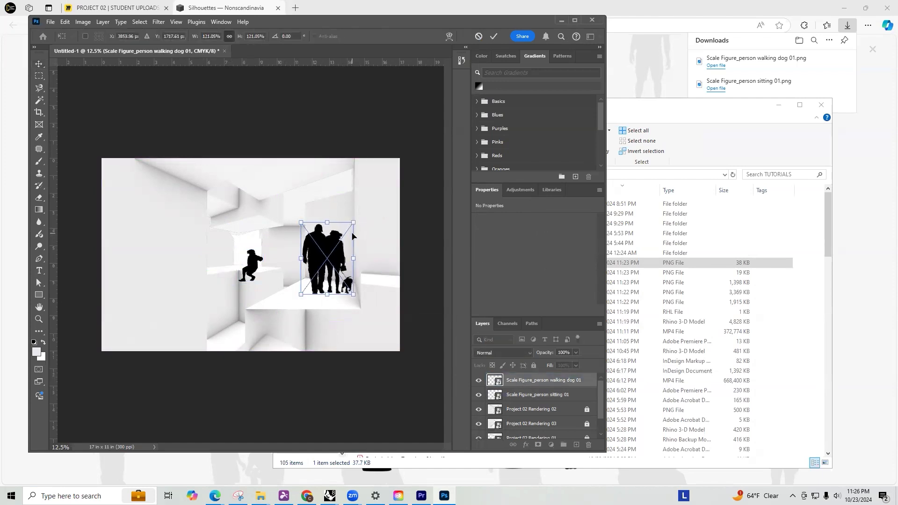
key("Return")
left_click(252, 264, "ctrl")
left_click_drag(253, 264, 252, 266)
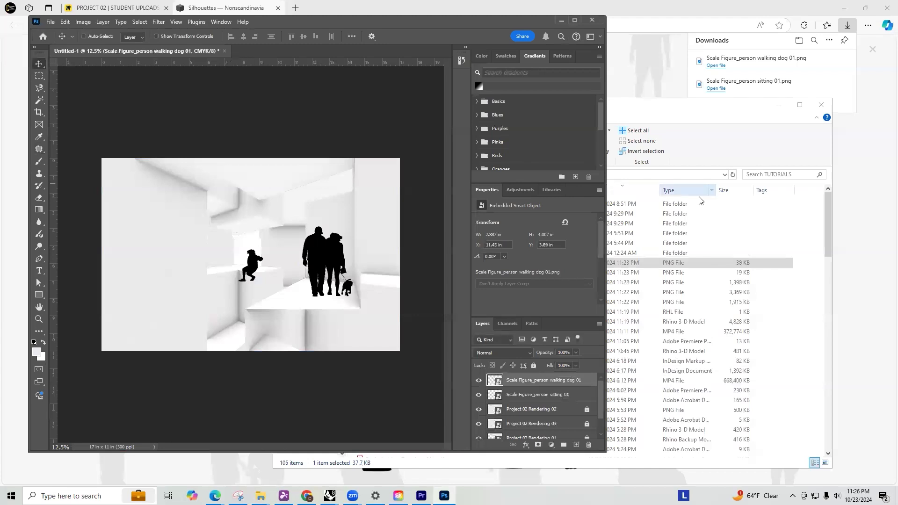
Switch to the PROJECT 02 | STUDENT UPLOADS board in Miro and download the riverside landscape painting
left_click(849, 184)
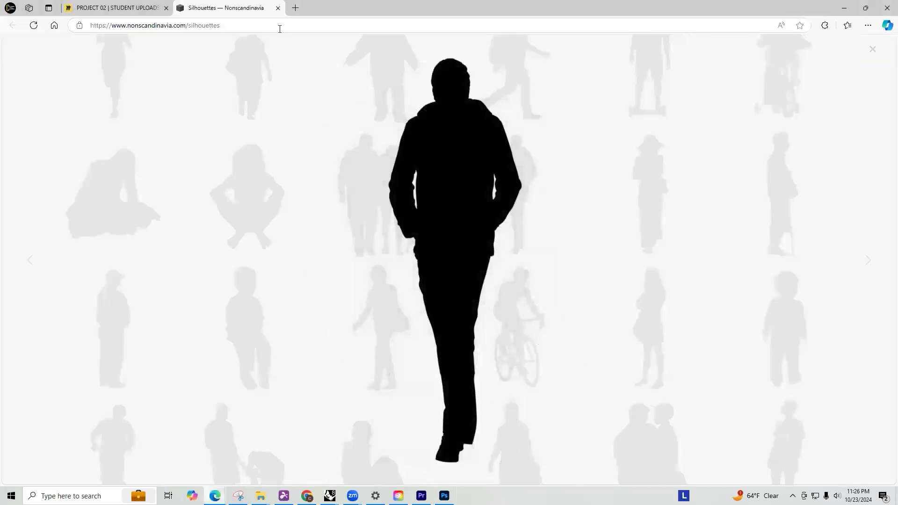
left_click(110, 8)
scroll(334, 295, "up", 5)
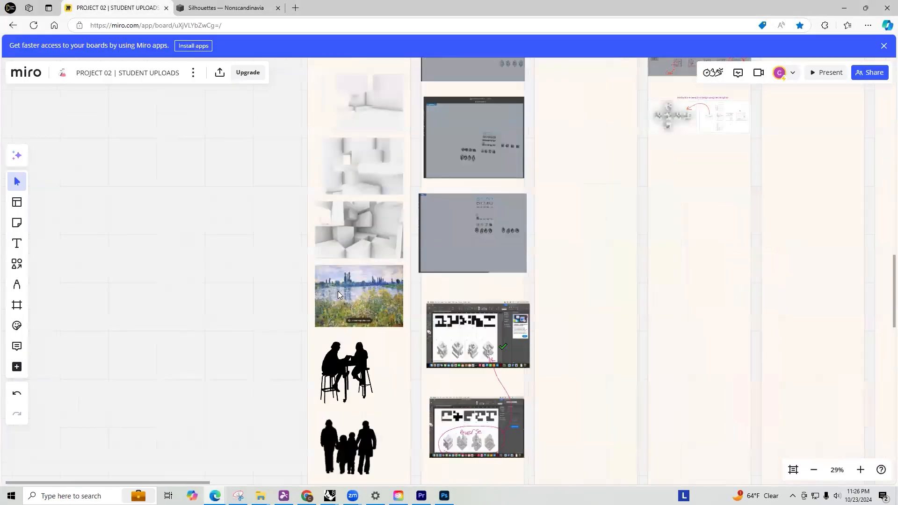
left_click(338, 292)
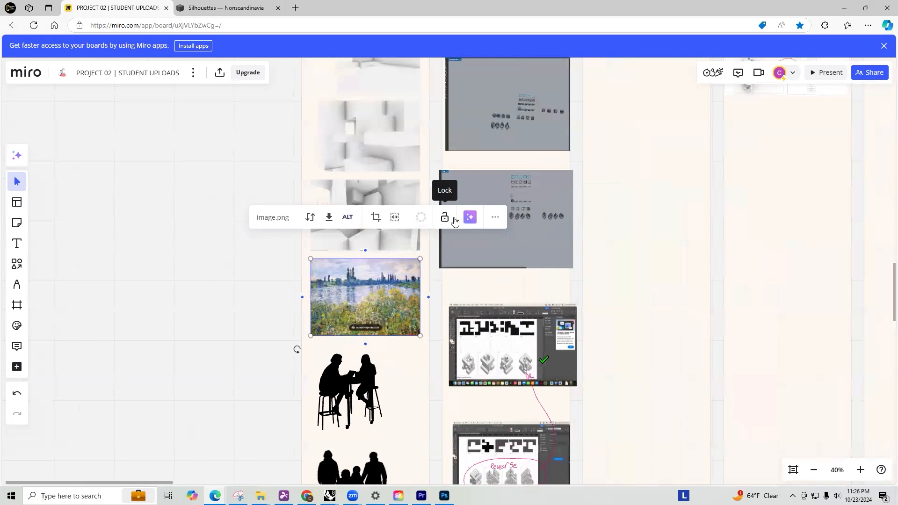
left_click(327, 219)
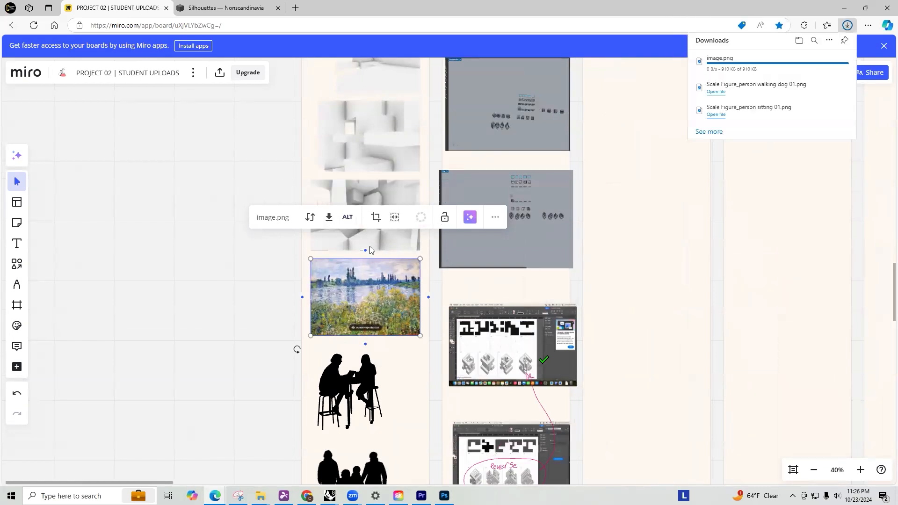
Switch to Photoshop, place image.png from the Downloads folder and scale it proportionally to about 17.13 x 12.03 in, covering the canvas
left_click(444, 495)
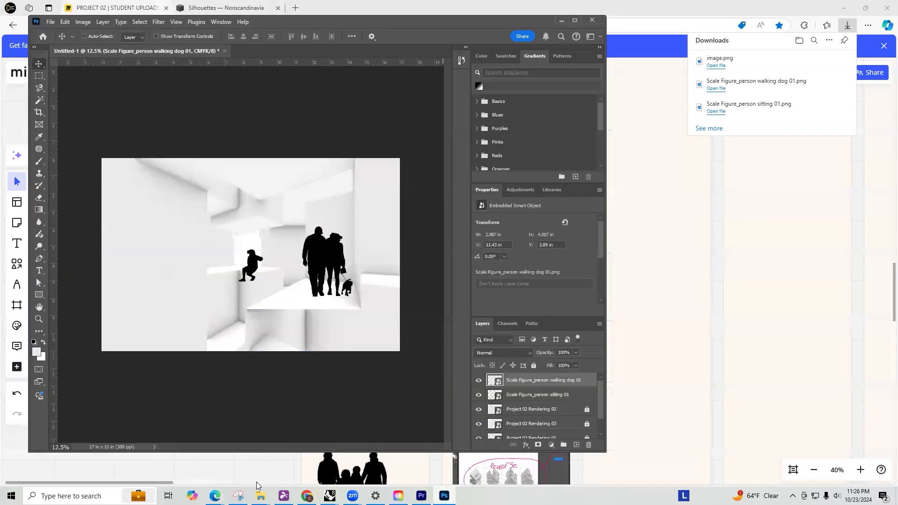
mouse_move(261, 496)
left_click(235, 457)
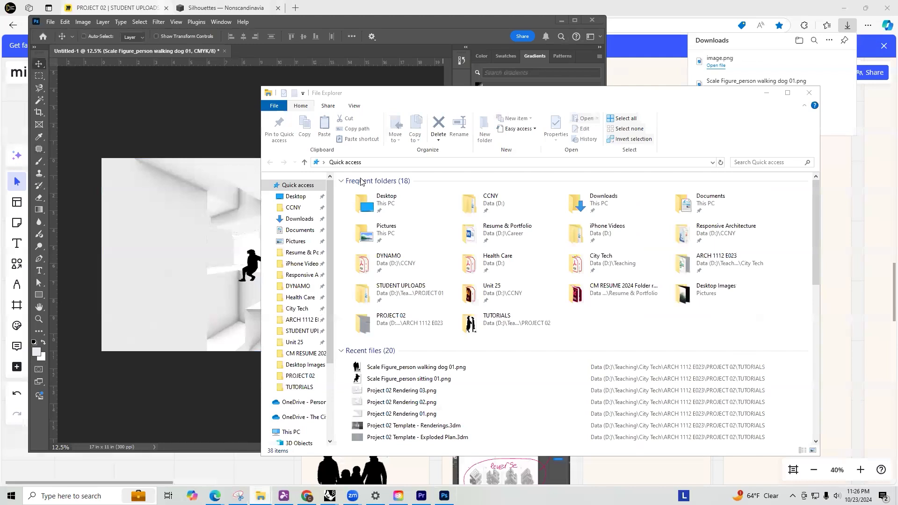
left_click(299, 218)
left_click_drag(373, 211, 122, 194)
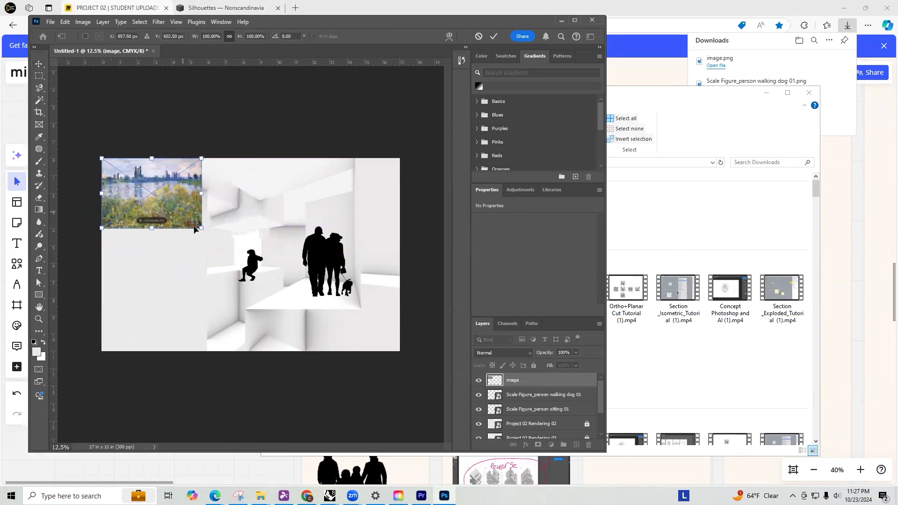
left_click_drag(201, 229, 414, 339)
key("Return")
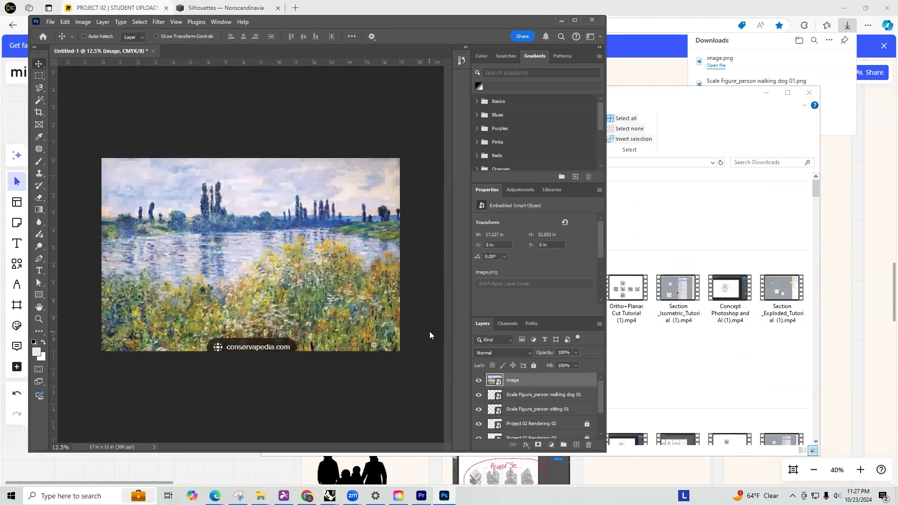
Move the image layer beneath the Project 02 Rendering 01 layer, directly above the Background
scroll(528, 388, "down", 3)
scroll(532, 386, "up", 3)
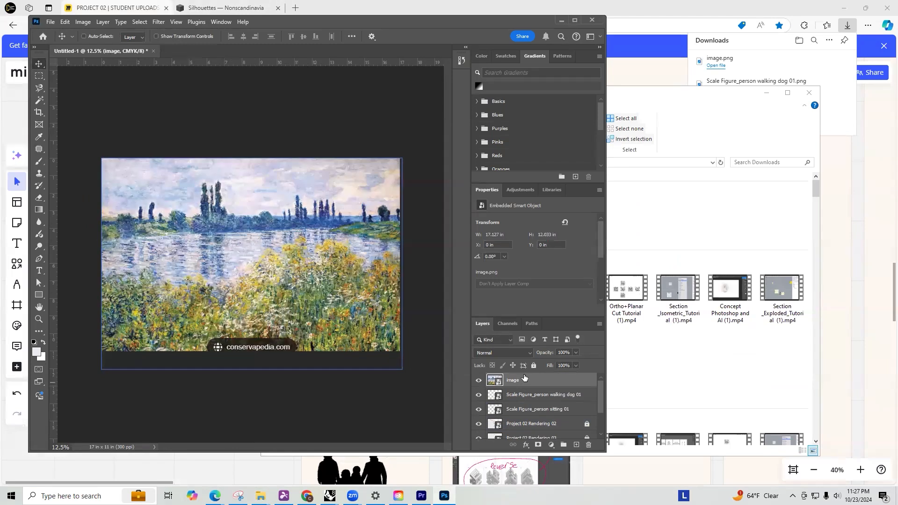
left_click_drag(519, 384, 516, 428)
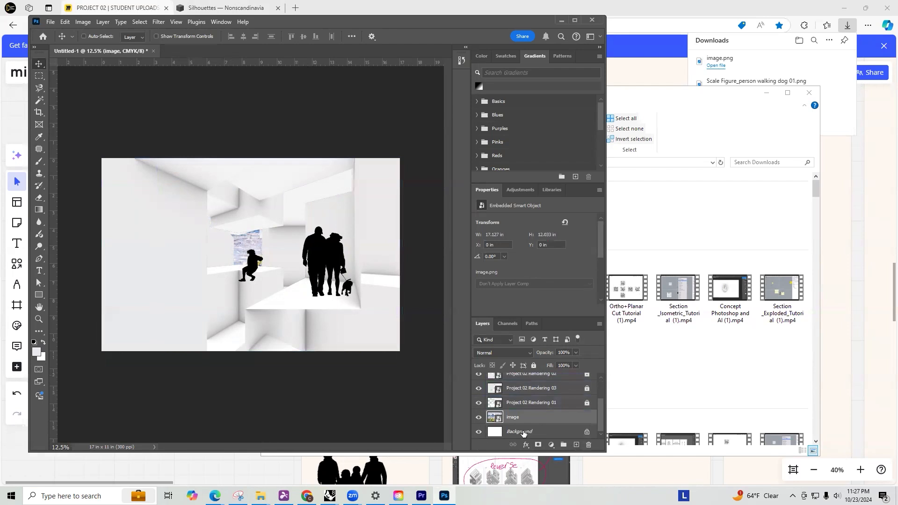
Hide the Project 02 Rendering 03 and Project 02 Rendering 01 layers and lock the image layer
scroll(523, 431, "up", 3)
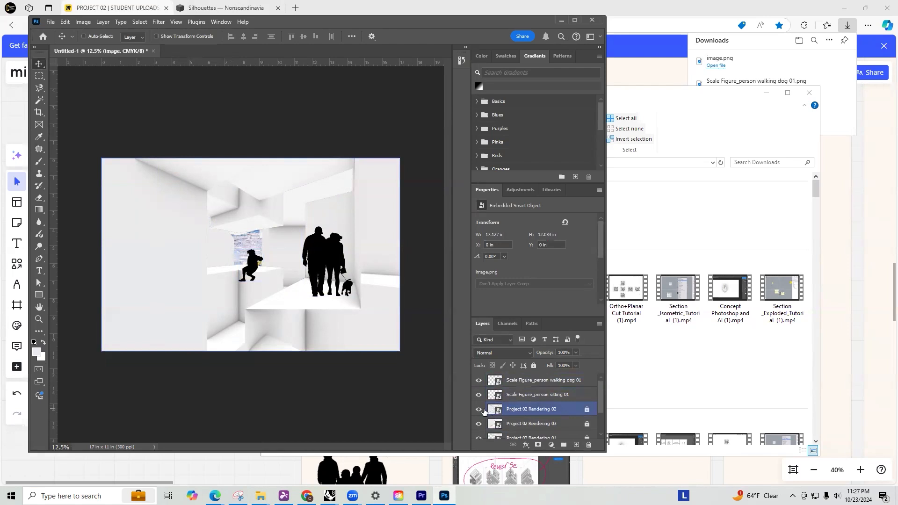
left_click(478, 429)
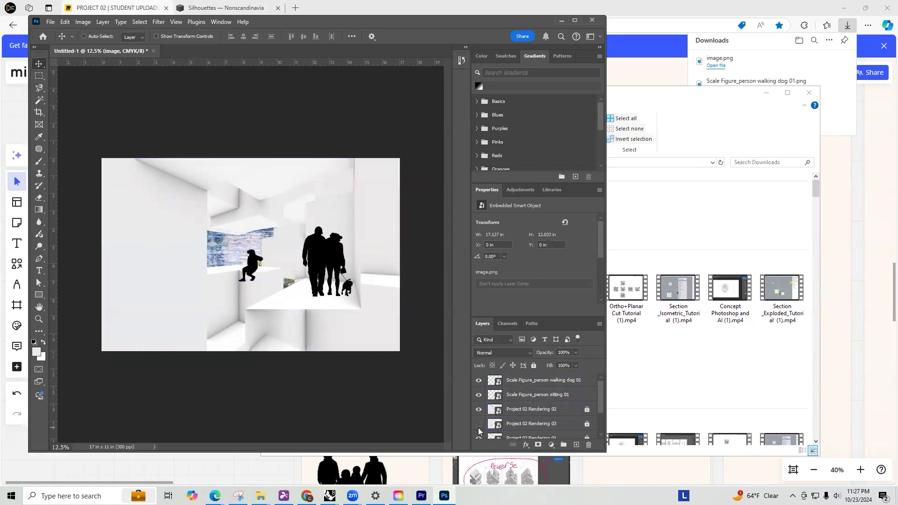
scroll(479, 431, "down", 1)
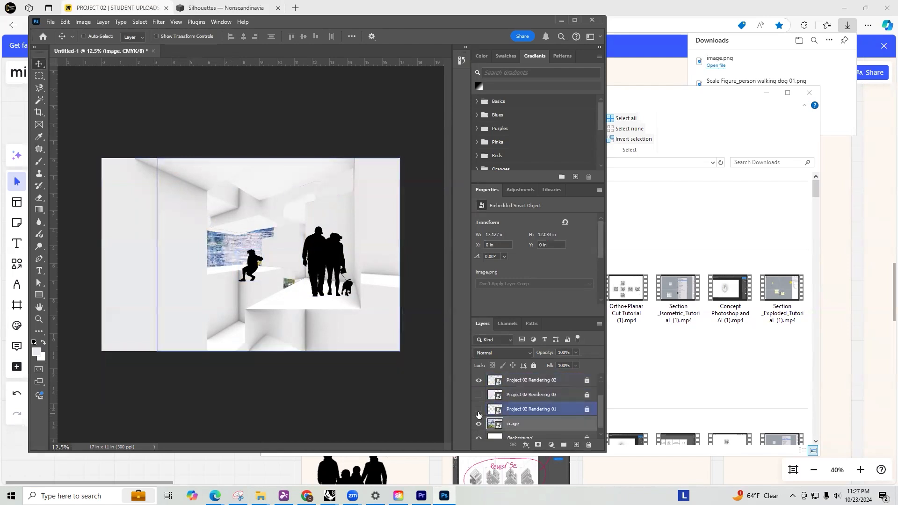
left_click(478, 409)
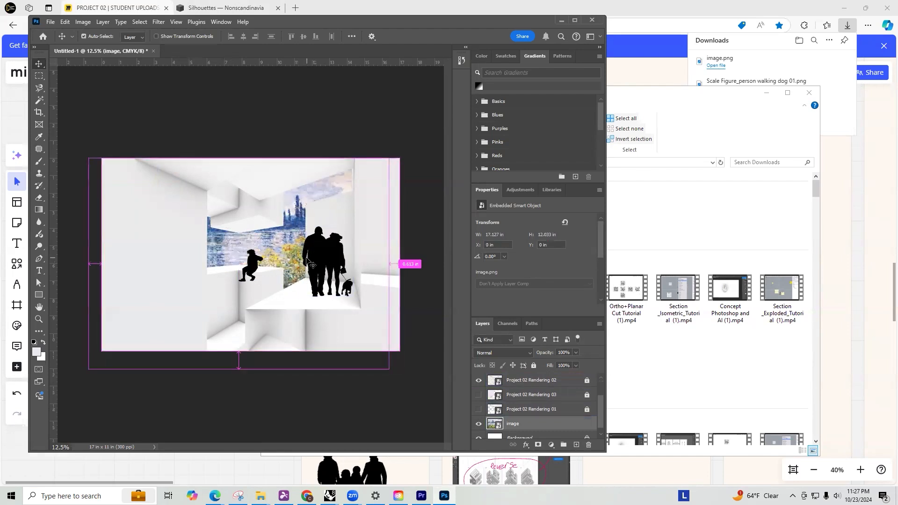
left_click(534, 366)
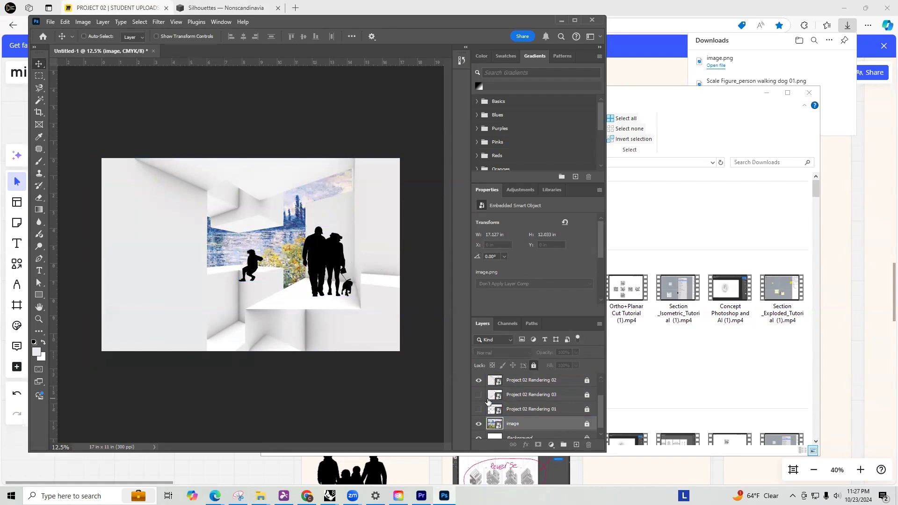
Move the dog-walking couple slightly left and down on the white platform, to about X 10.69 in, Y 4.01 in
left_click(514, 380)
scroll(516, 386, "up", 1)
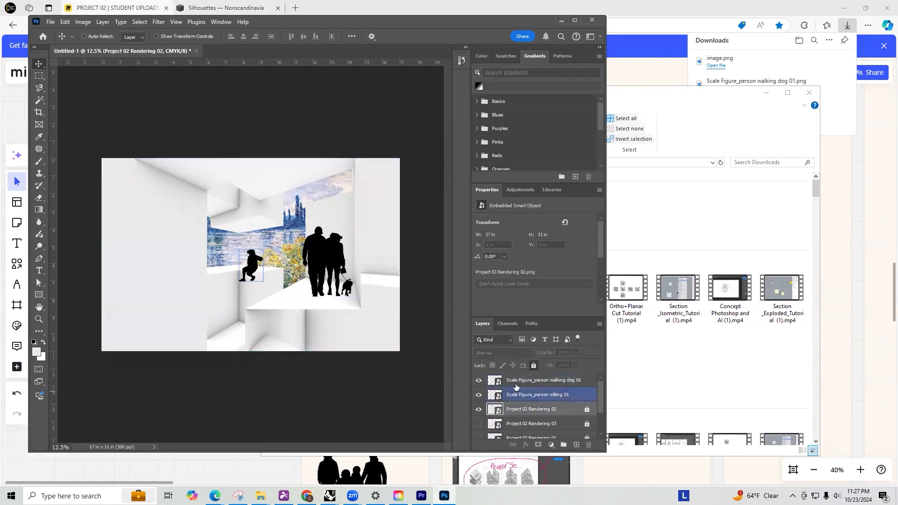
left_click(516, 381)
left_click_drag(317, 264, 305, 267)
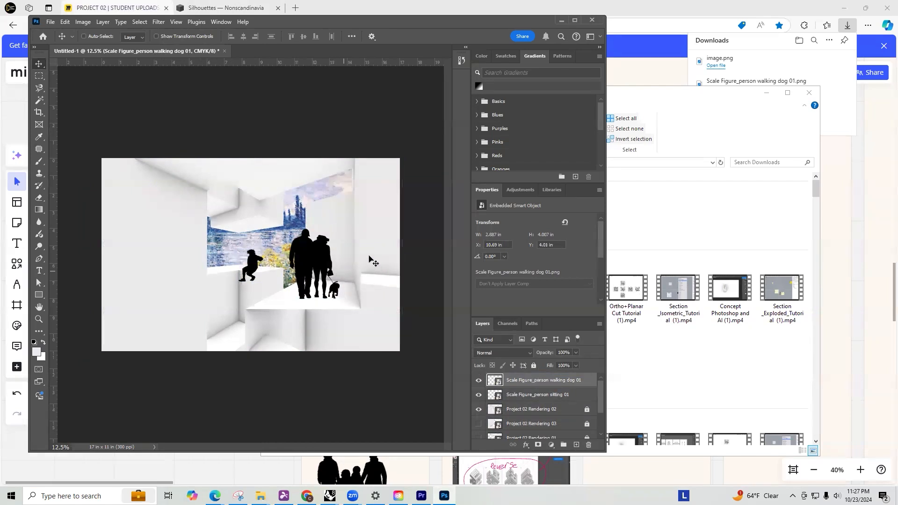
Start saving a copy of the montage as a JPEG in the TUTORIALS folder of ARCH 1112 E023's PROJECT 02
left_click(49, 22)
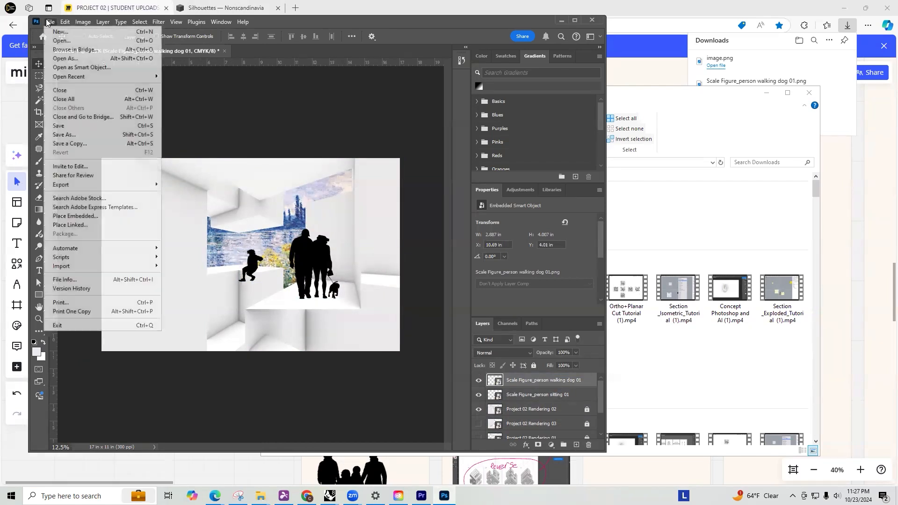
left_click(70, 144)
left_click(129, 267)
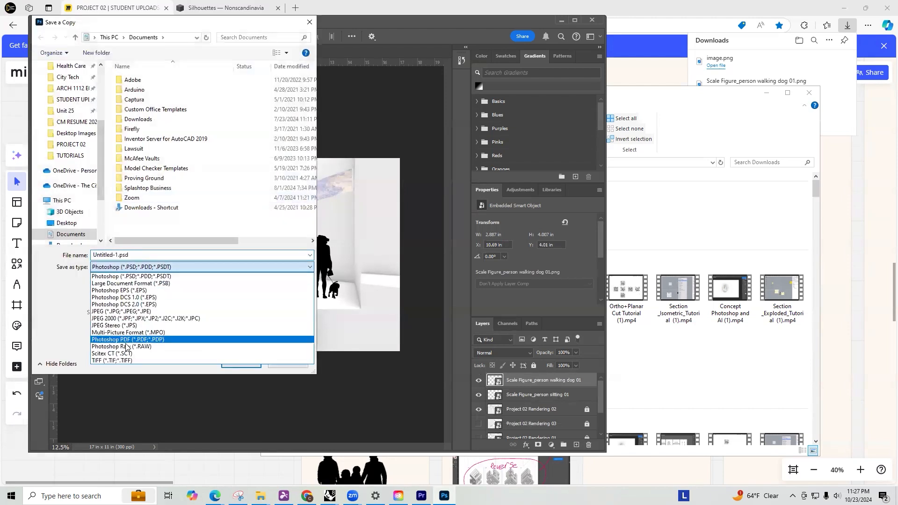
left_click(120, 311)
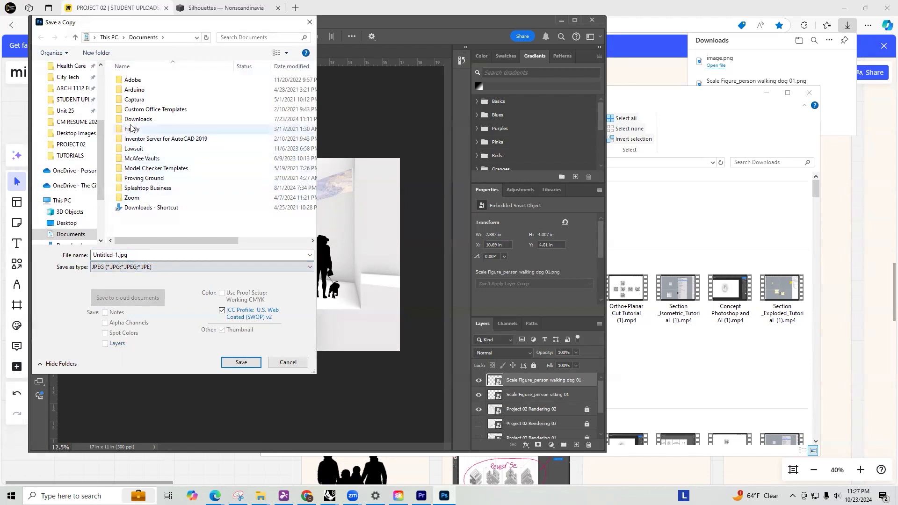
left_click(71, 89)
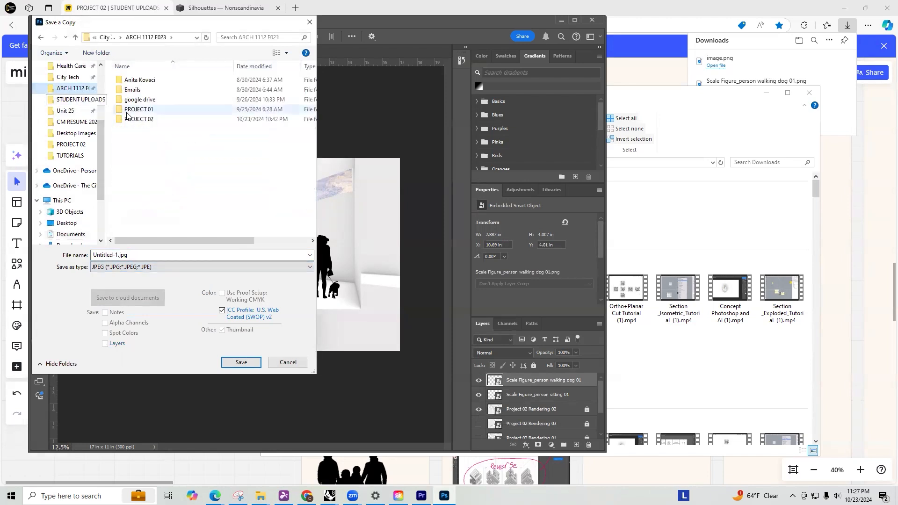
double_click(131, 119)
double_click(132, 82)
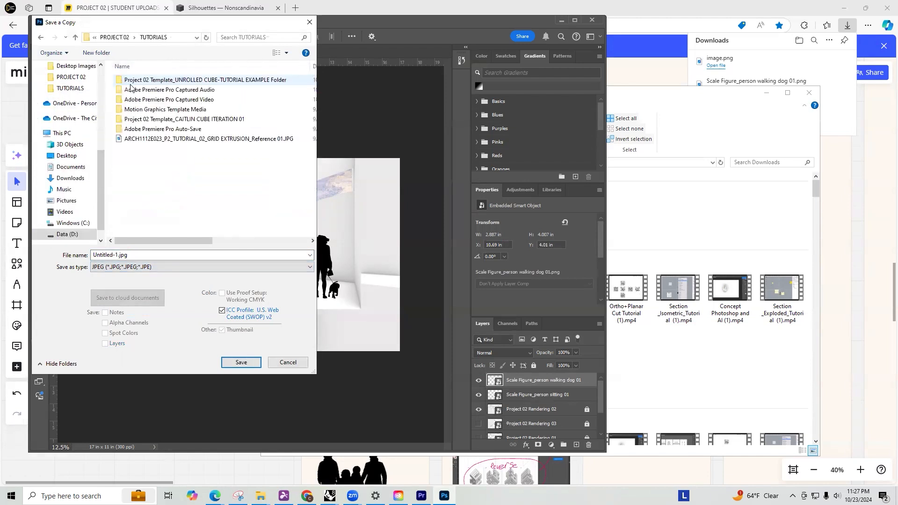
Name the copy "Project 02 - Renering 01" and save it at Maximum JPEG quality 12 with the Progressive format
double_click(143, 255)
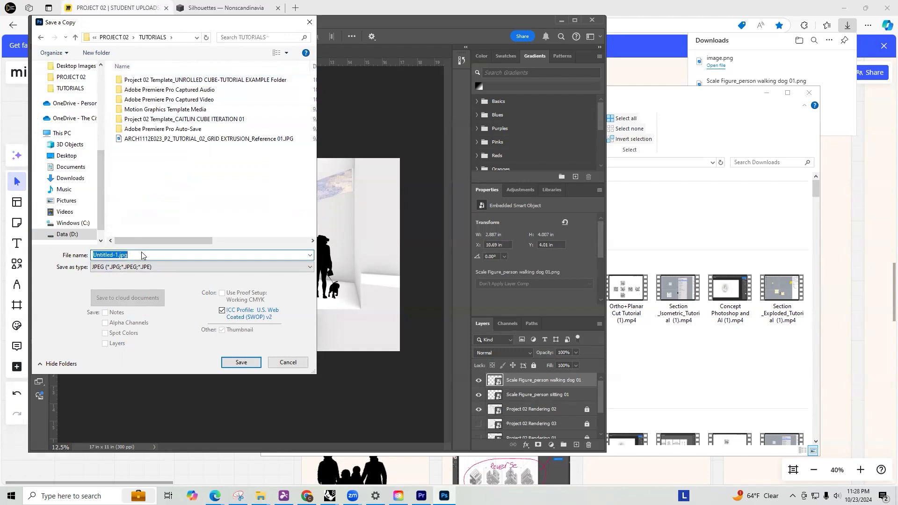
type("Project 02R")
key("BackSpace")
type("- Renering 01")
key("Return")
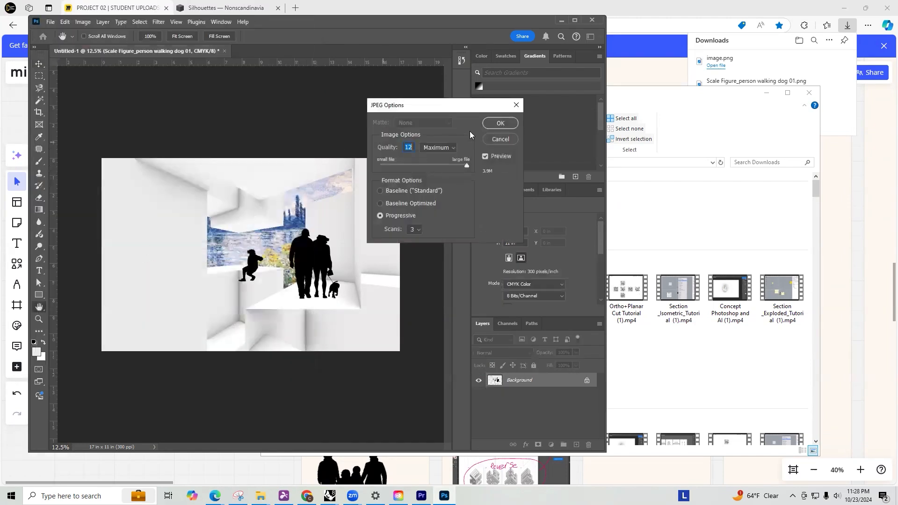
left_click(498, 126)
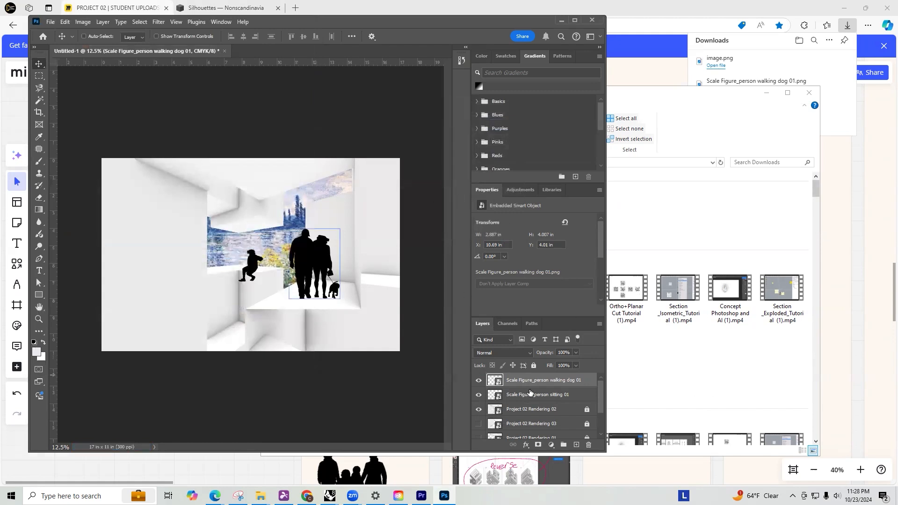
Show Project 02 Rendering 03 instead of Rendering 02 over the painting and hide both scale-figure layers
left_click(479, 410)
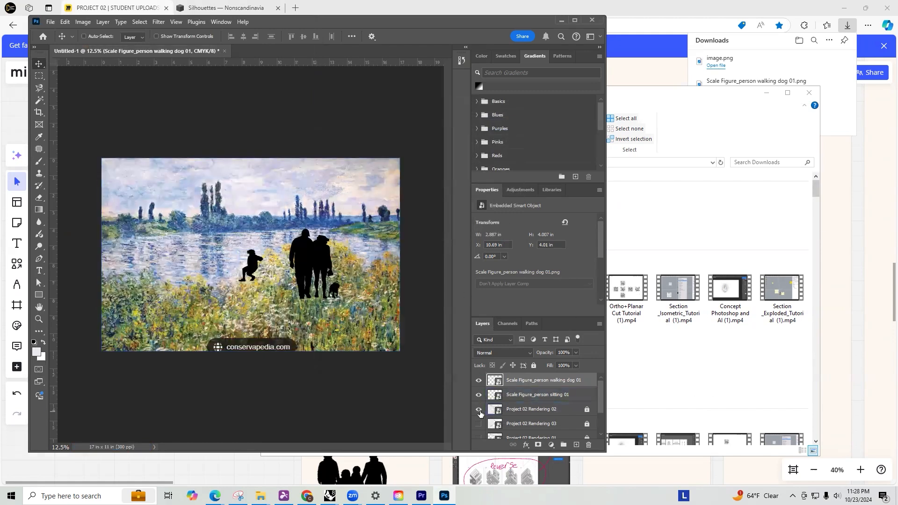
left_click(479, 410)
left_click(479, 411)
left_click(478, 424)
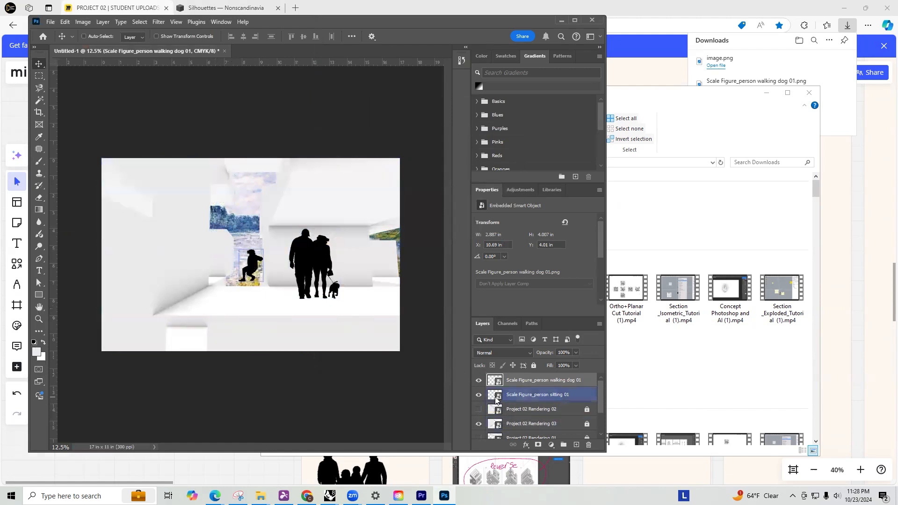
left_click_drag(478, 383, 479, 395)
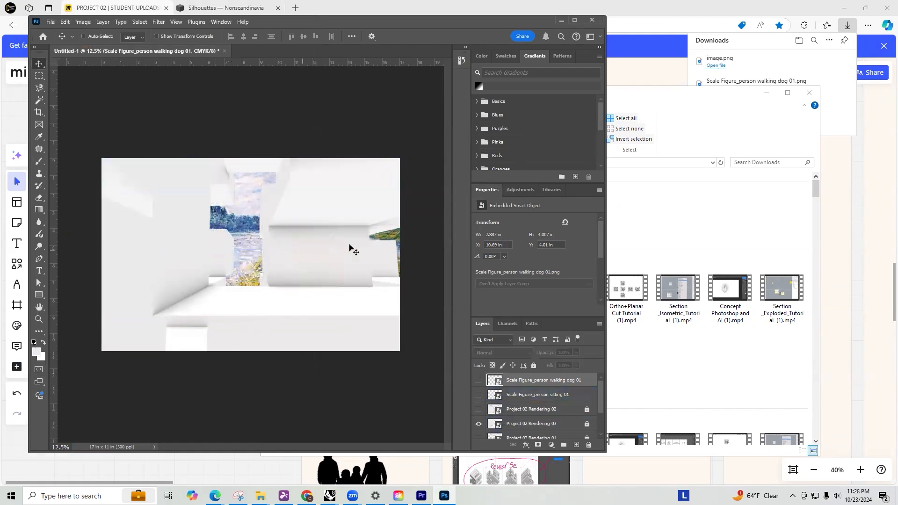
Hide Project 02 Rendering 03 and show Project 02 Rendering 01 over the painting
left_click(478, 424)
scroll(472, 376, "down", 2)
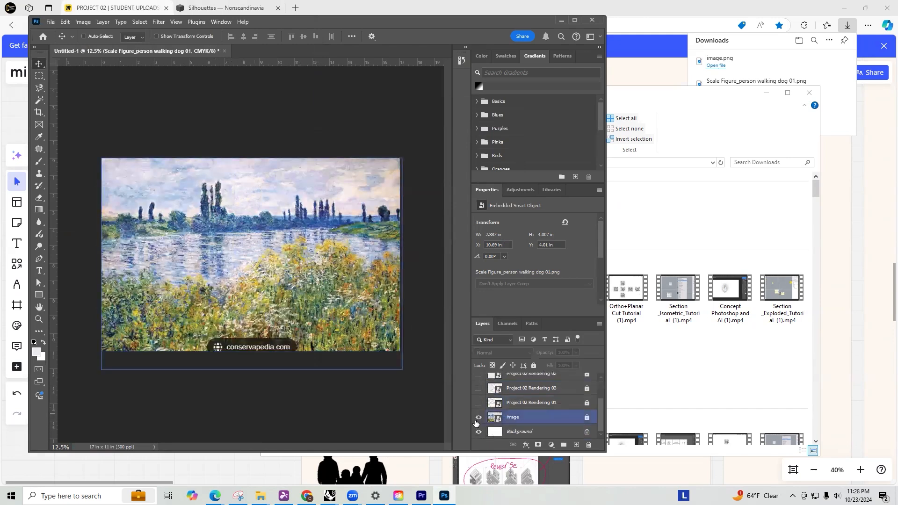
left_click(477, 404)
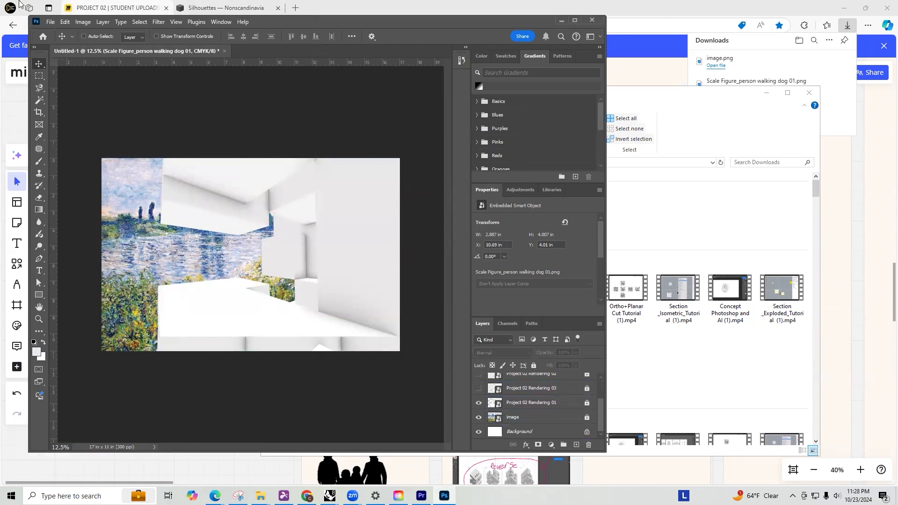
Return to the PROJECT 02 | STUDENT UPLOADS board in Miro and go to the example montage below the silhouettes
left_click(50, 22)
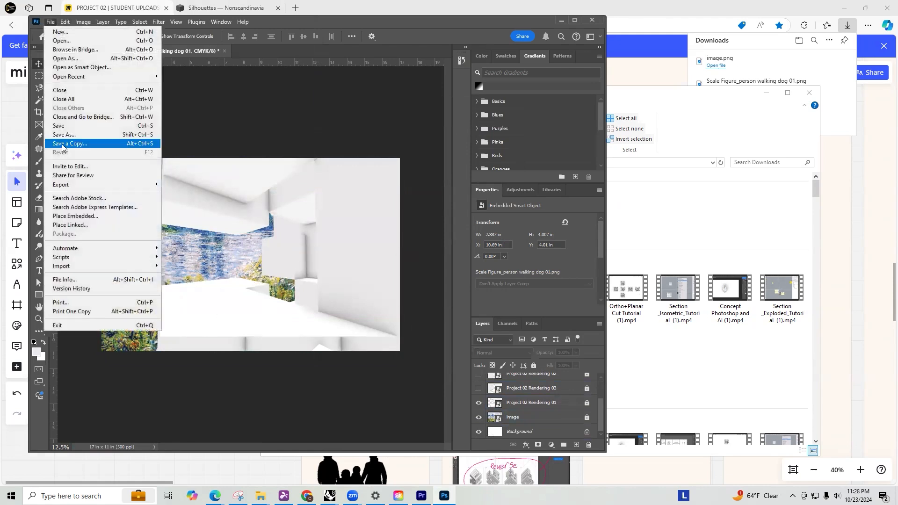
left_click(645, 230)
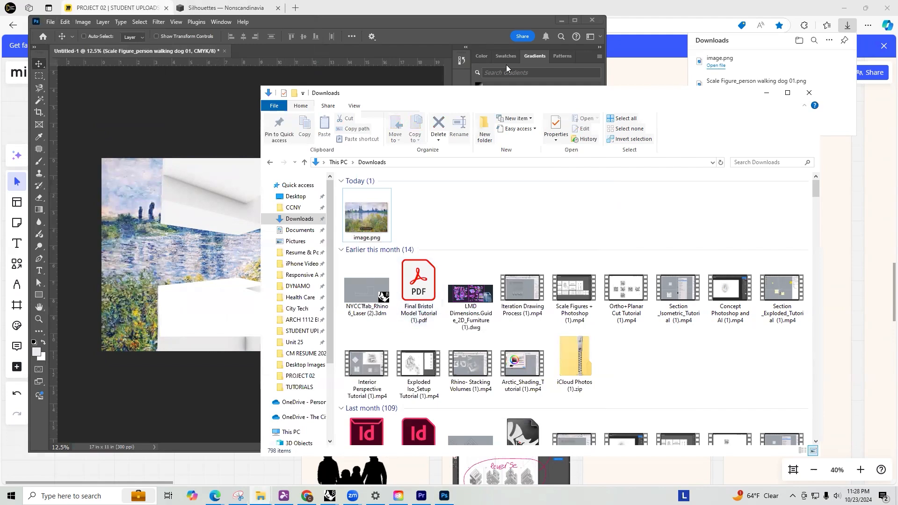
key("alt+Tab")
scroll(229, 294, "down", 6)
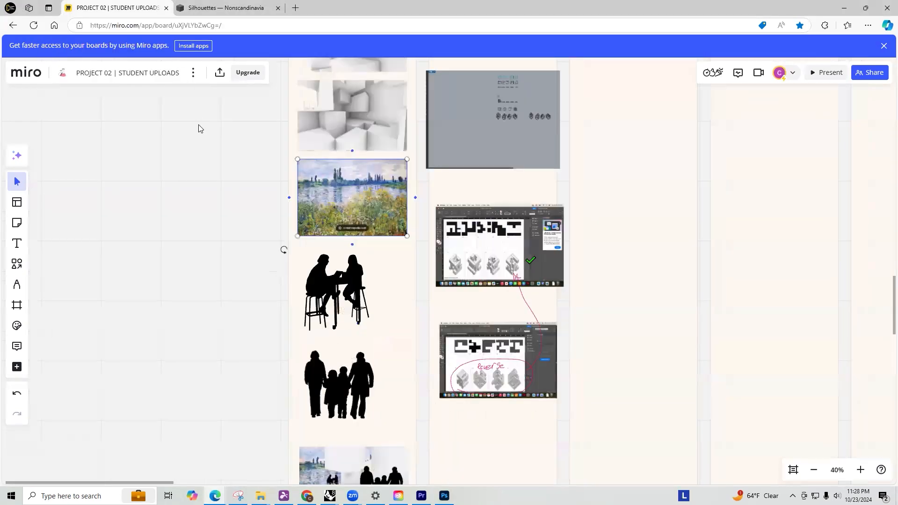
Upload "Project 02 - Renering 01.jpg" from the PROJECT 02 TUTORIALS folder to the empty area beside the board's columns
mouse_move(260, 496)
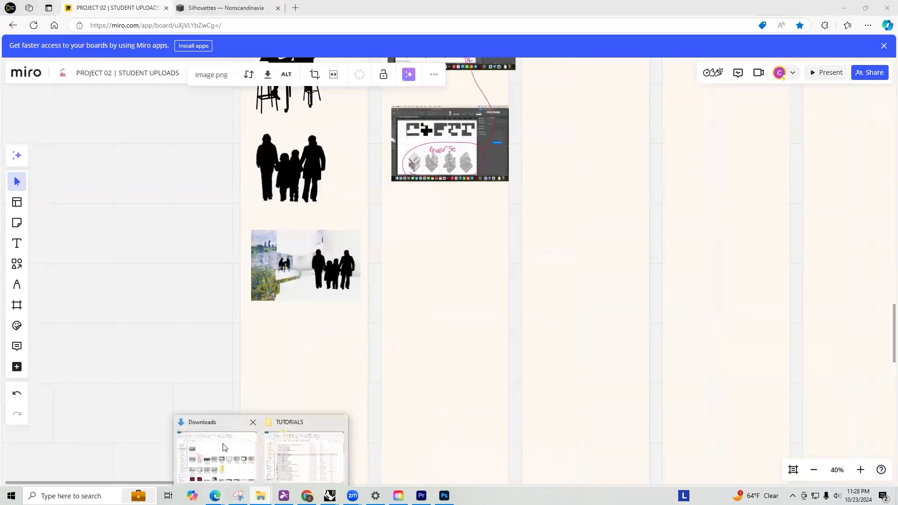
left_click(234, 450)
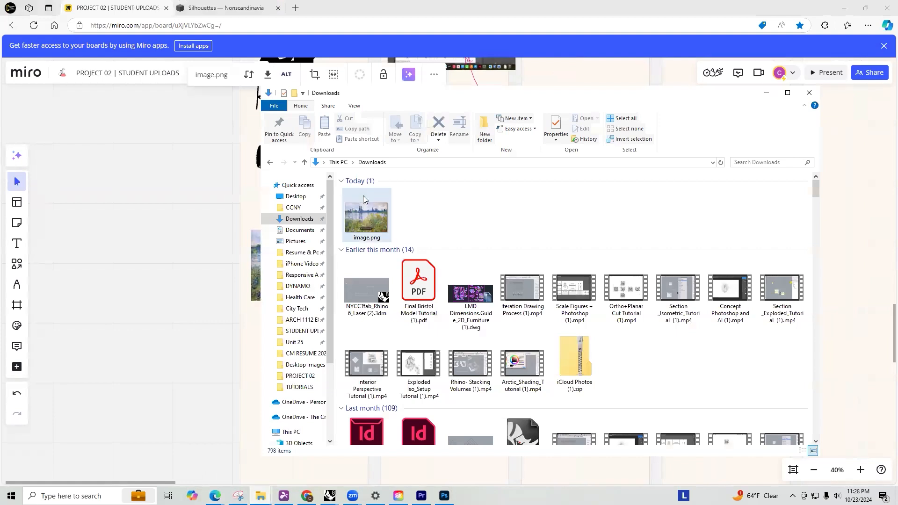
left_click(302, 330)
left_click(302, 319)
left_click(374, 232)
double_click(375, 232)
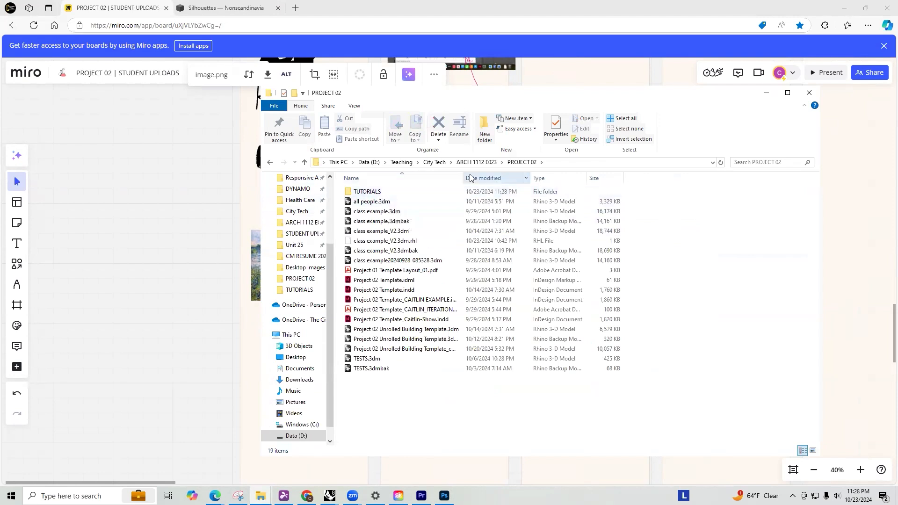
double_click(368, 191)
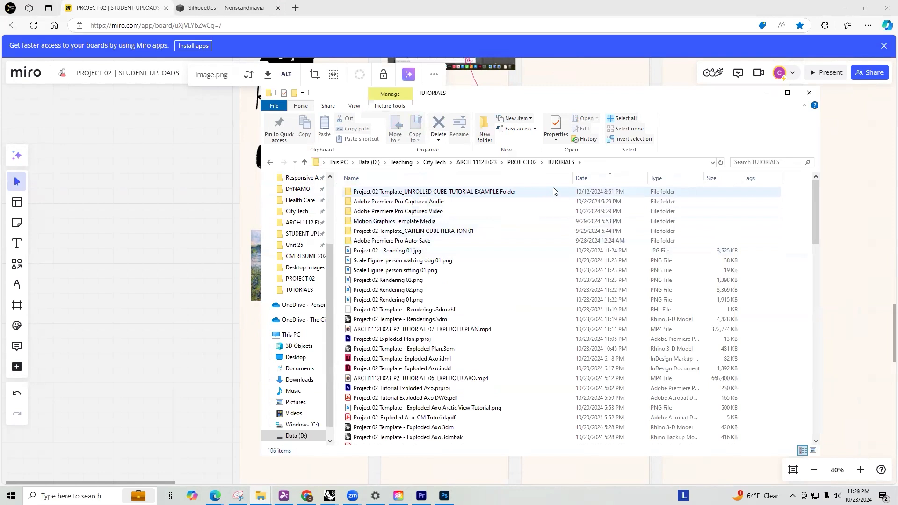
left_click(468, 251)
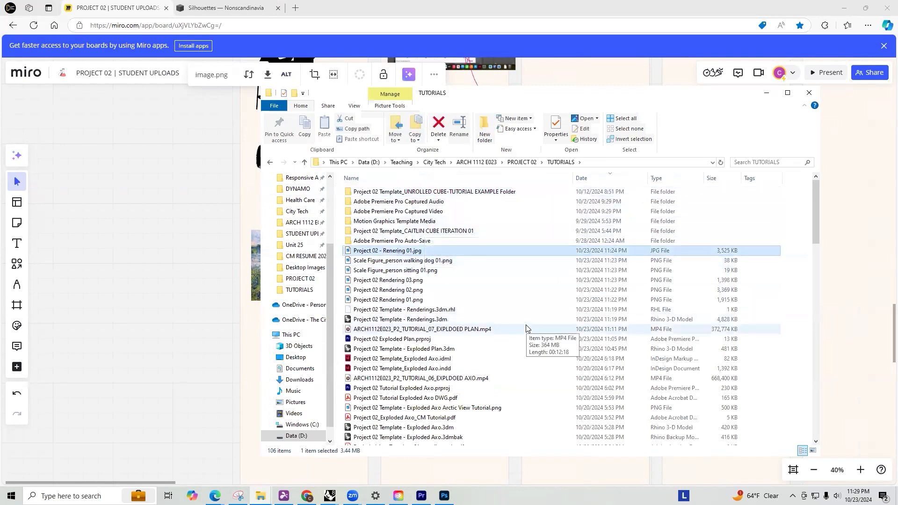
left_click_drag(403, 251, 136, 278)
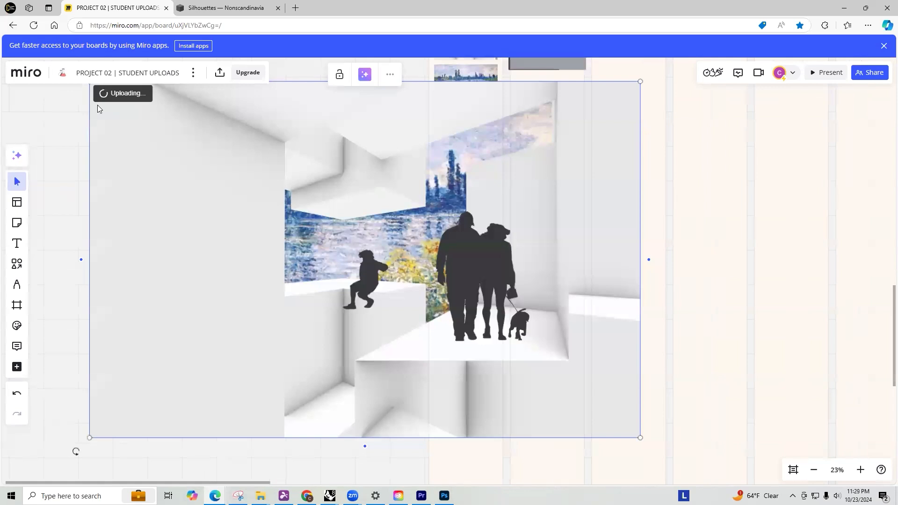
Shrink the uploaded montage to the width of the board's first column and place it directly below the existing example montage
left_click_drag(331, 249, 361, 392)
left_click_drag(225, 462, 428, 327)
left_click(379, 278)
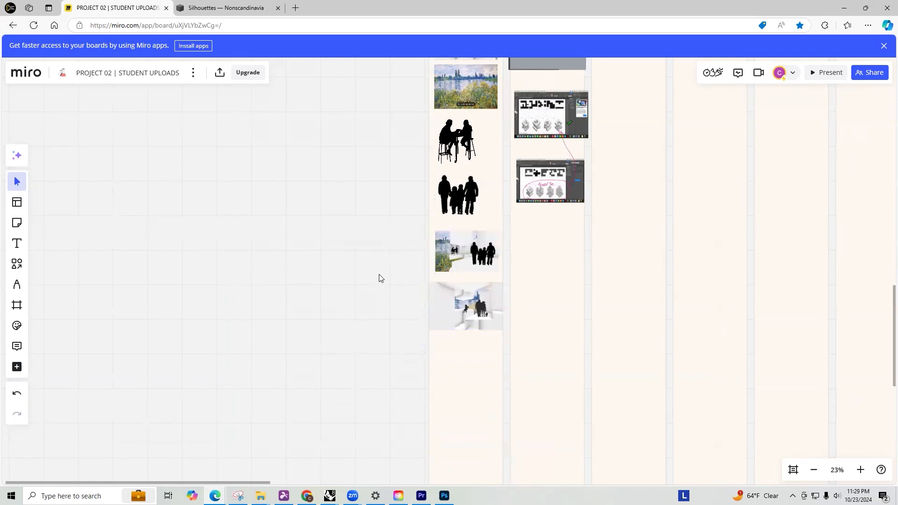
Examine the two montages in the first column up close and survey the student upload columns across the board
scroll(470, 313, "up", 10)
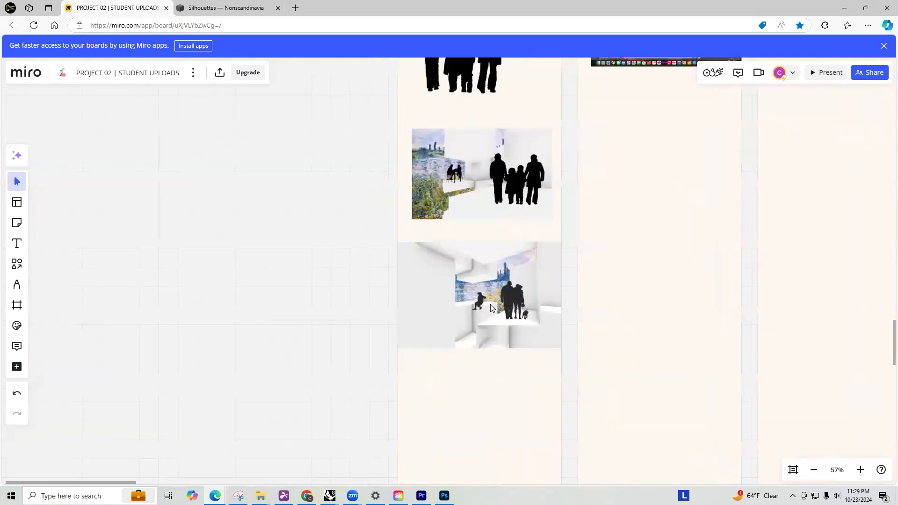
scroll(461, 196, "down", 2)
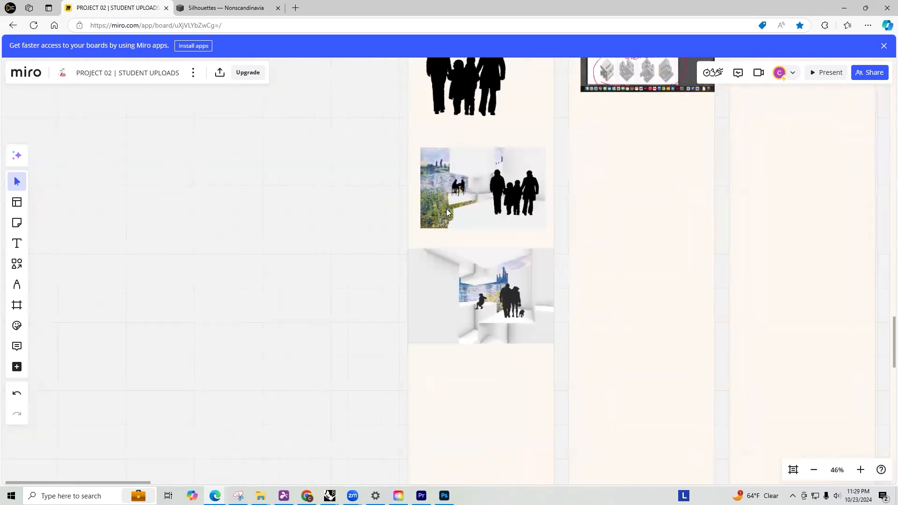
scroll(447, 211, "down", 5)
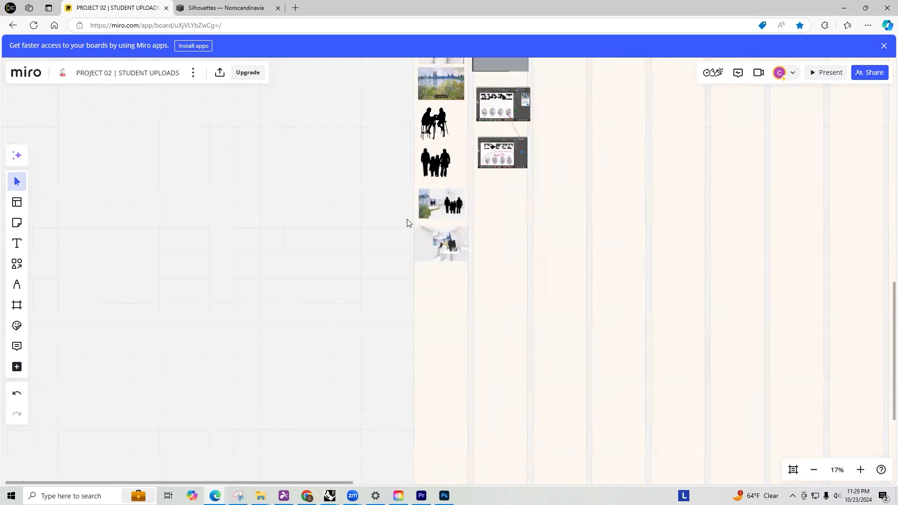
middle_click_drag(503, 195, 204, 312)
scroll(295, 315, "down", 2)
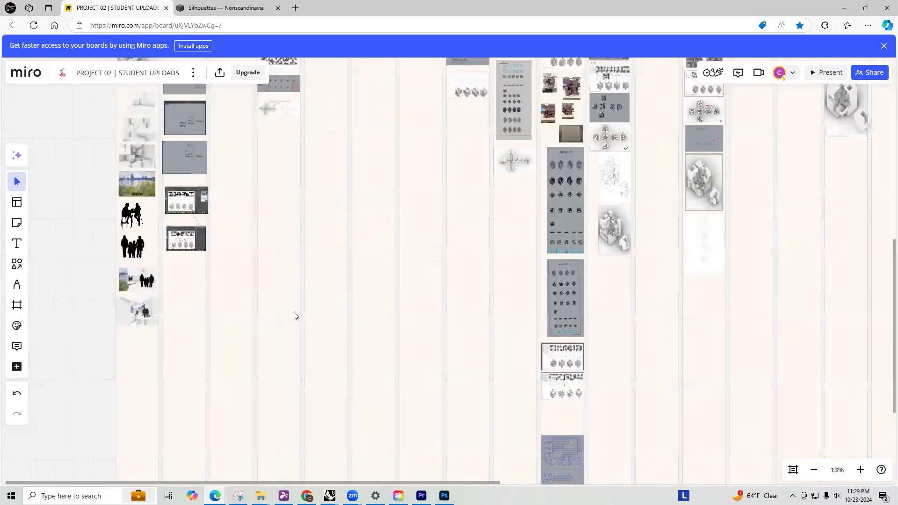
scroll(333, 226, "down", 1)
scroll(355, 269, "down", 1)
middle_click_drag(401, 275, 355, 350)
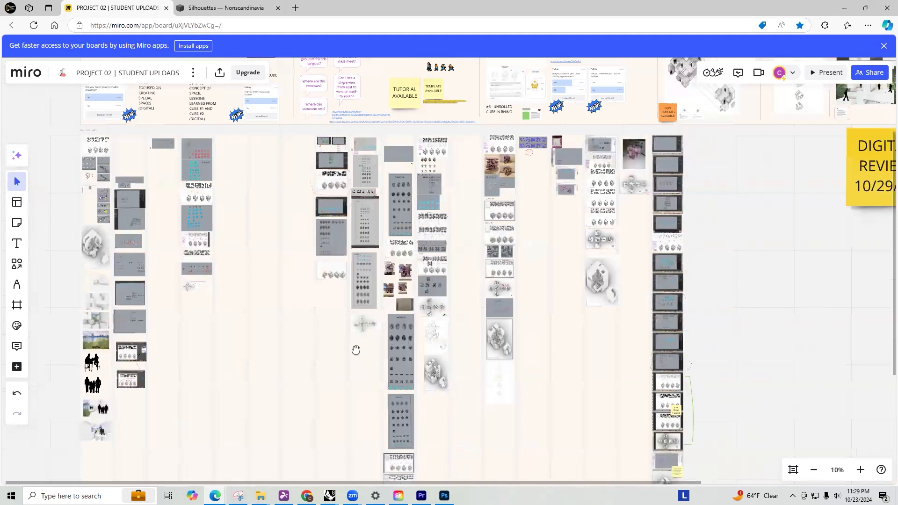
scroll(284, 291, "down", 2)
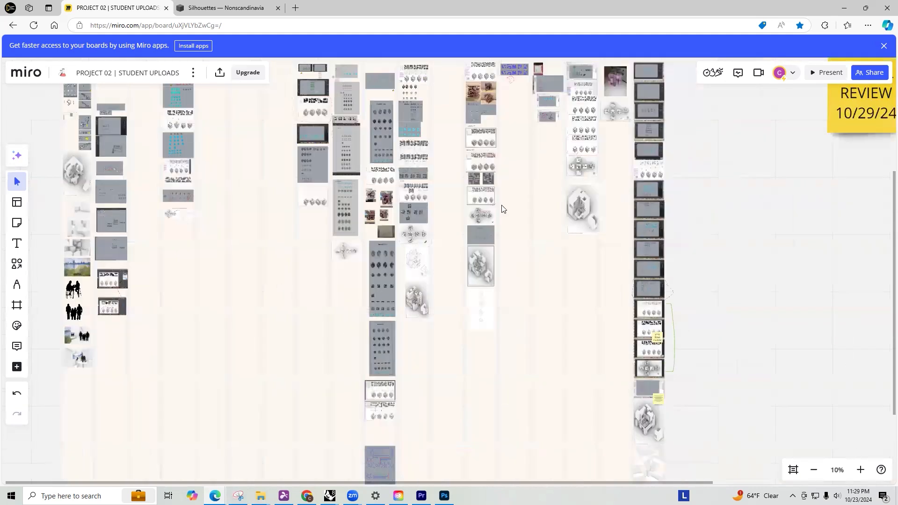